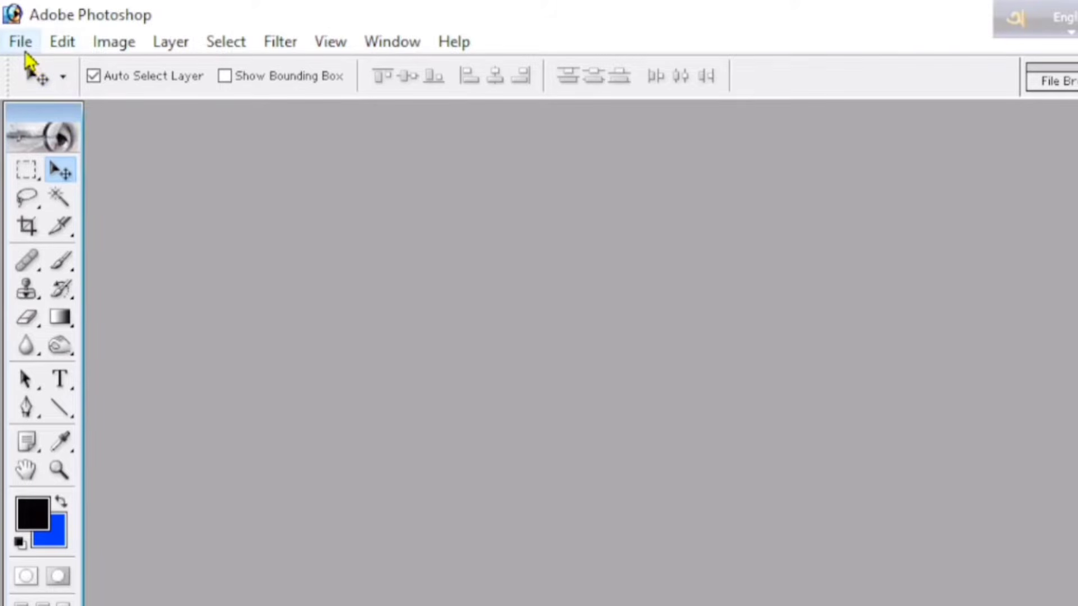
- Open the photo ami.jpg from the Desktop folder
{"action": "left_click", "coordinate": [22, 43]}
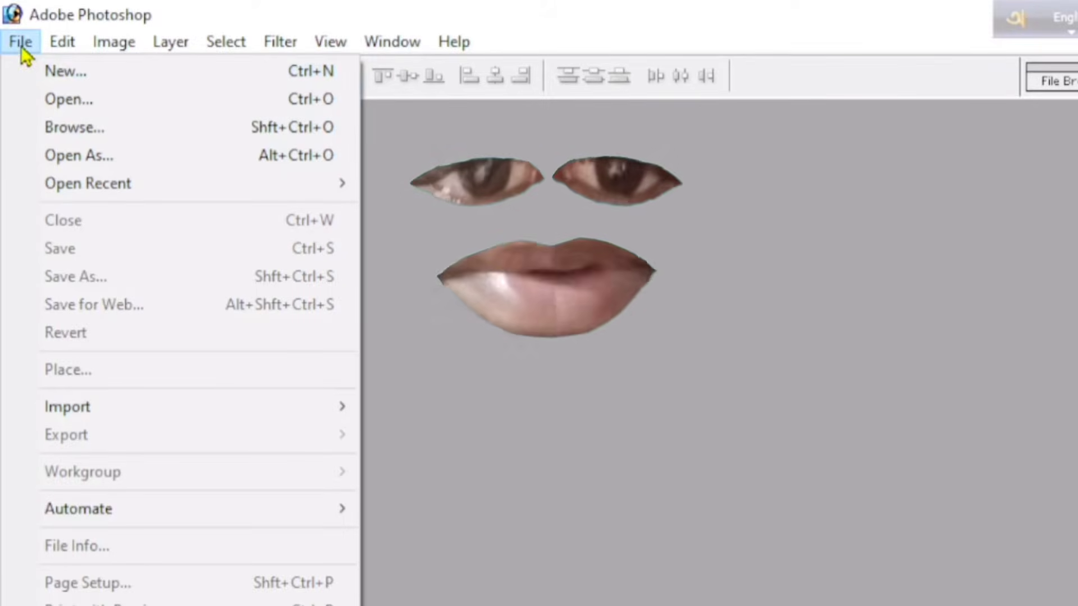
{"action": "left_click", "coordinate": [21, 44]}
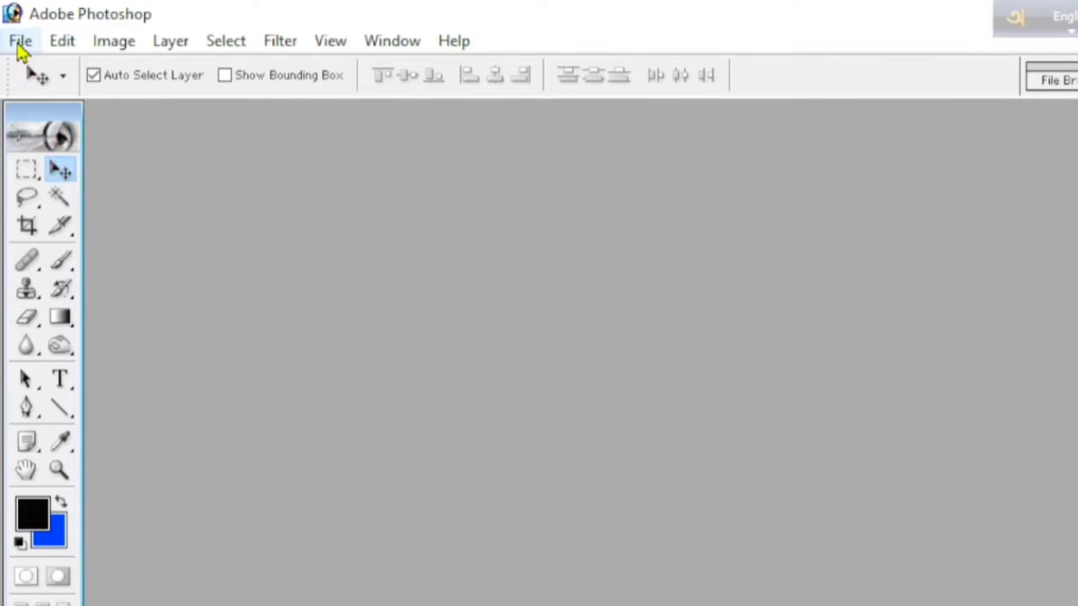
{"action": "left_click", "coordinate": [21, 42]}
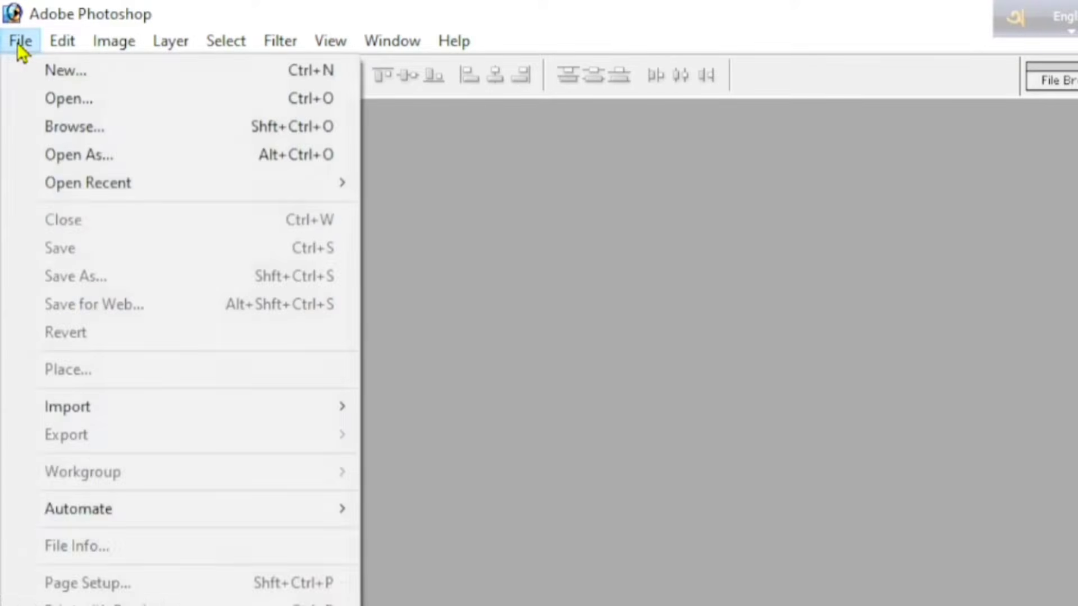
{"action": "left_click", "coordinate": [53, 100]}
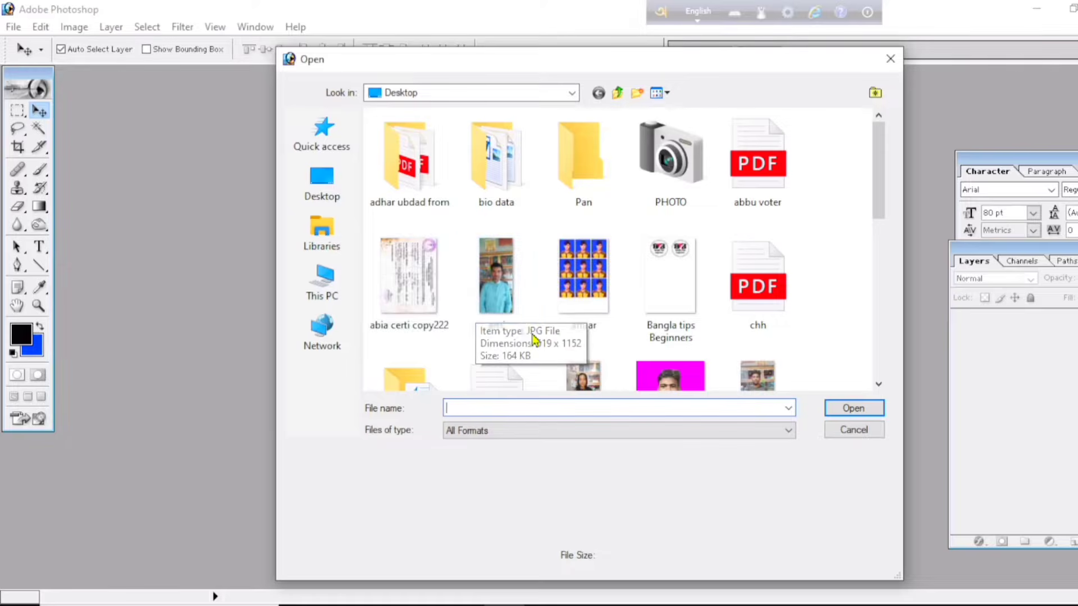
{"action": "left_click", "coordinate": [493, 283]}
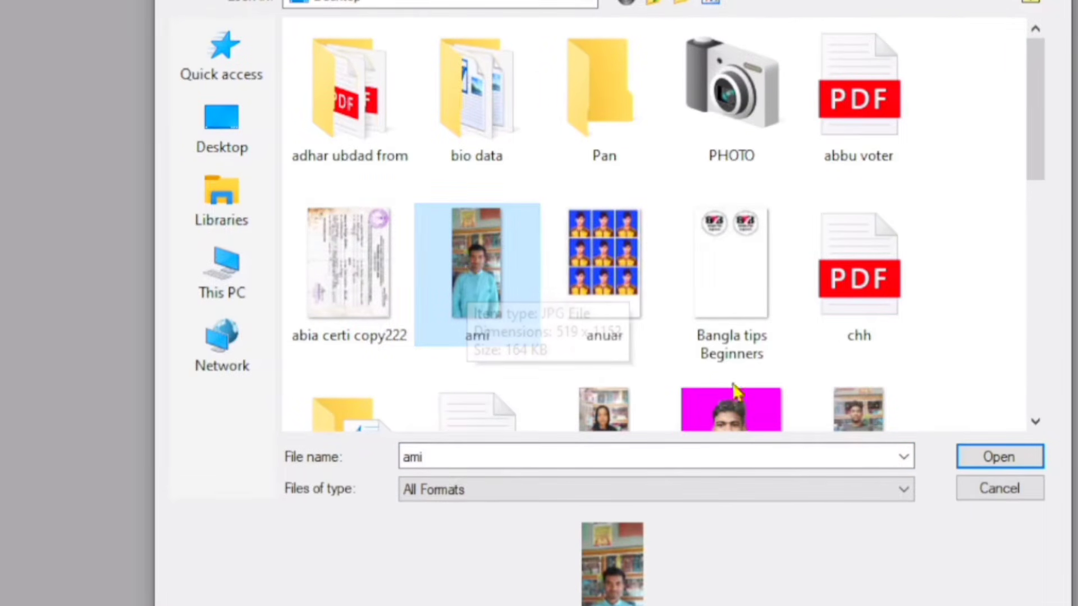
{"action": "left_click", "coordinate": [987, 465]}
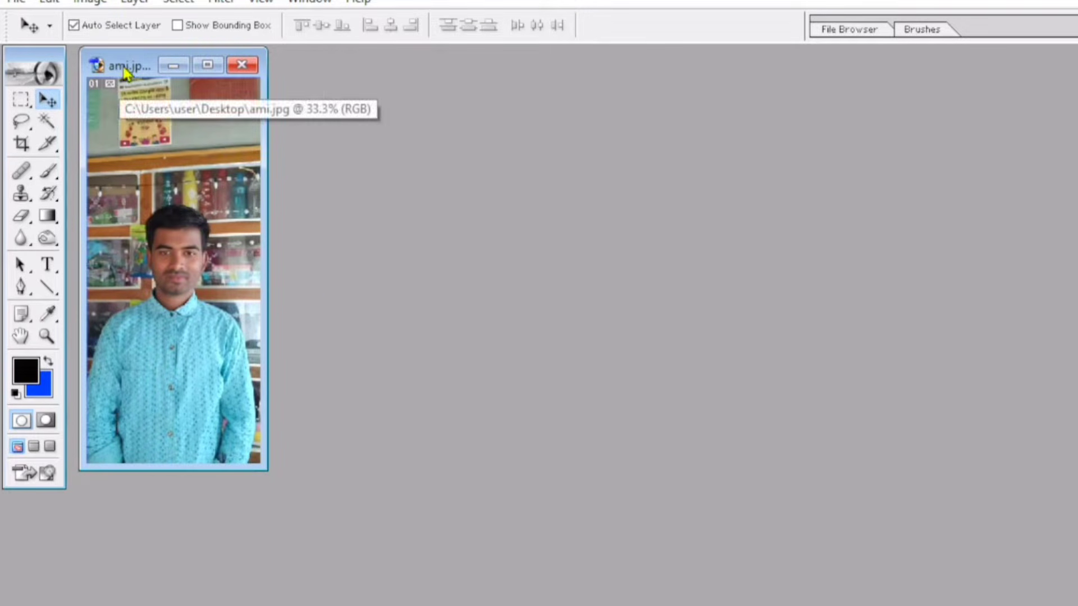
- Reposition the ami.jpg document window in the workspace and maximize it
{"action": "left_click_drag", "start_coordinate": [124, 71], "coordinate": [377, 99]}
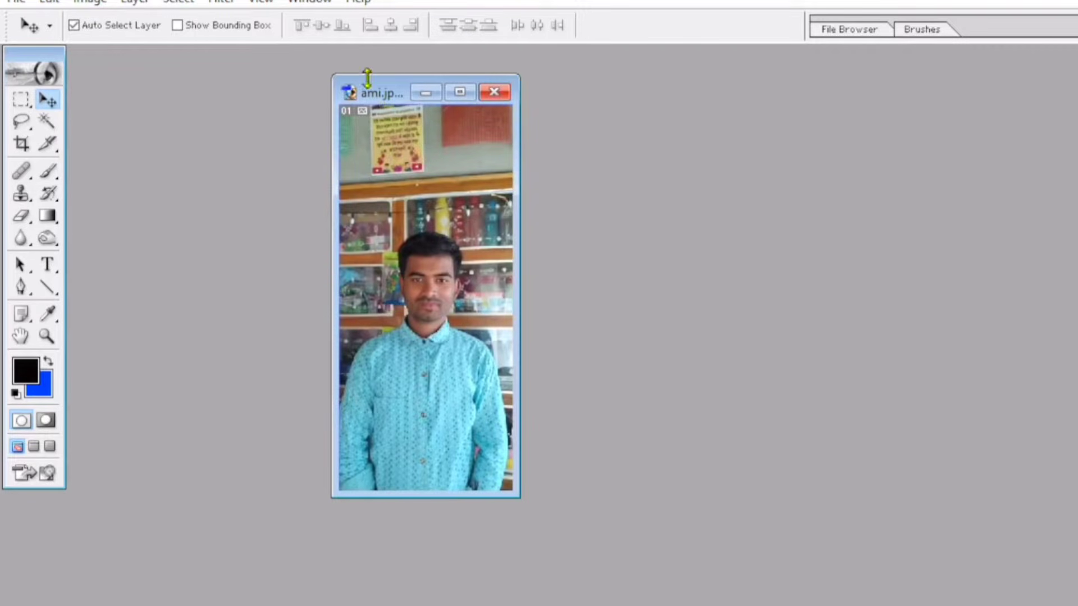
{"action": "left_click_drag", "start_coordinate": [365, 95], "coordinate": [987, 90]}
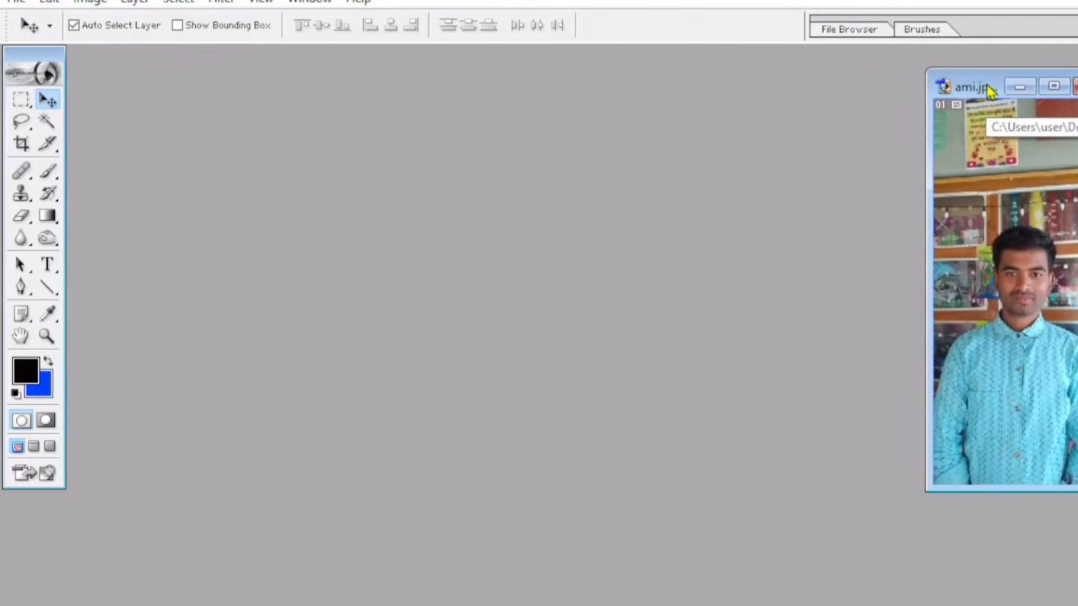
{"action": "left_click_drag", "start_coordinate": [987, 90], "coordinate": [484, 117]}
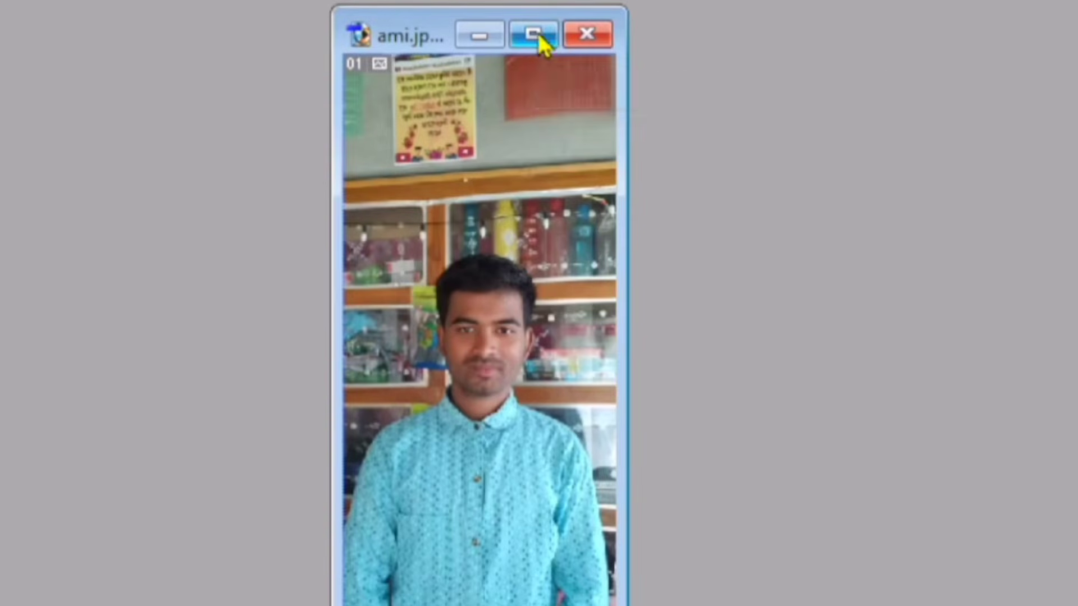
{"action": "left_click", "coordinate": [534, 35]}
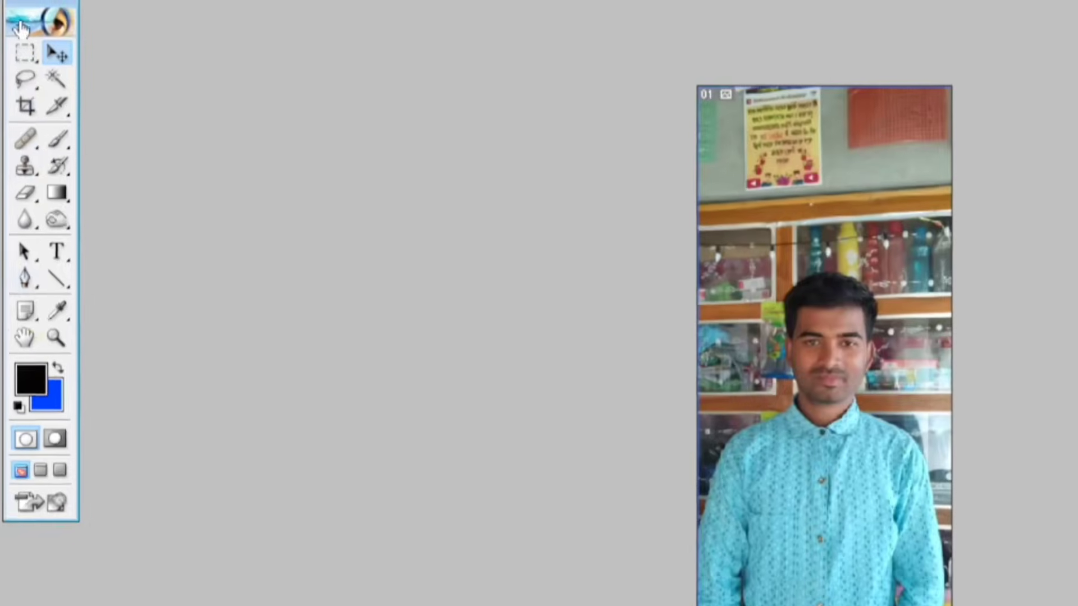
- Draw a 1.2 in by 1.5 in crop frame at 300 pixels/inch around the man's head and upper body
{"action": "left_click", "coordinate": [25, 105]}
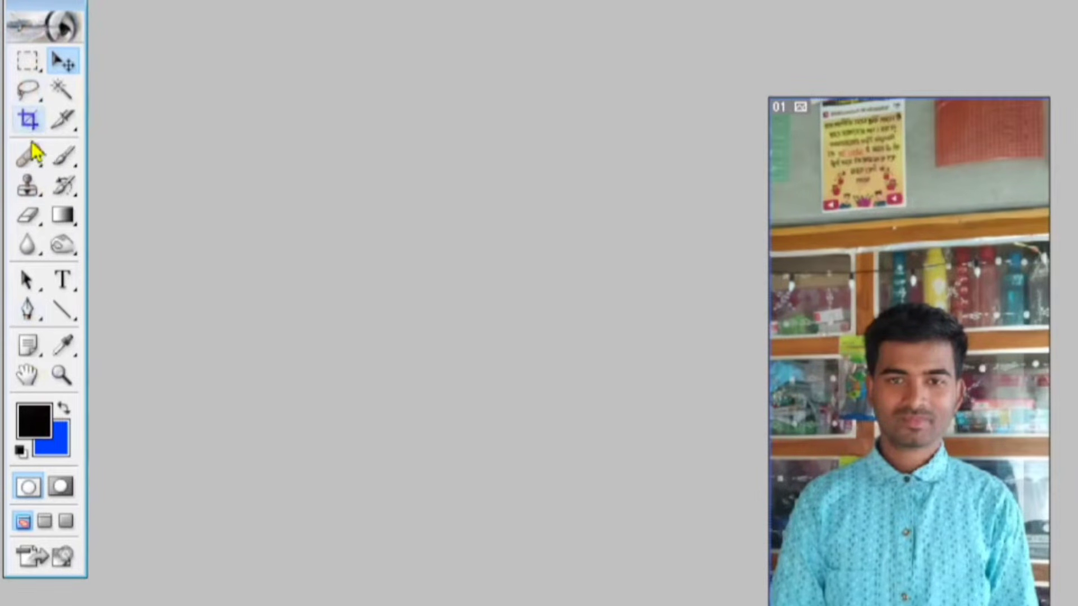
{"action": "left_click", "coordinate": [32, 122]}
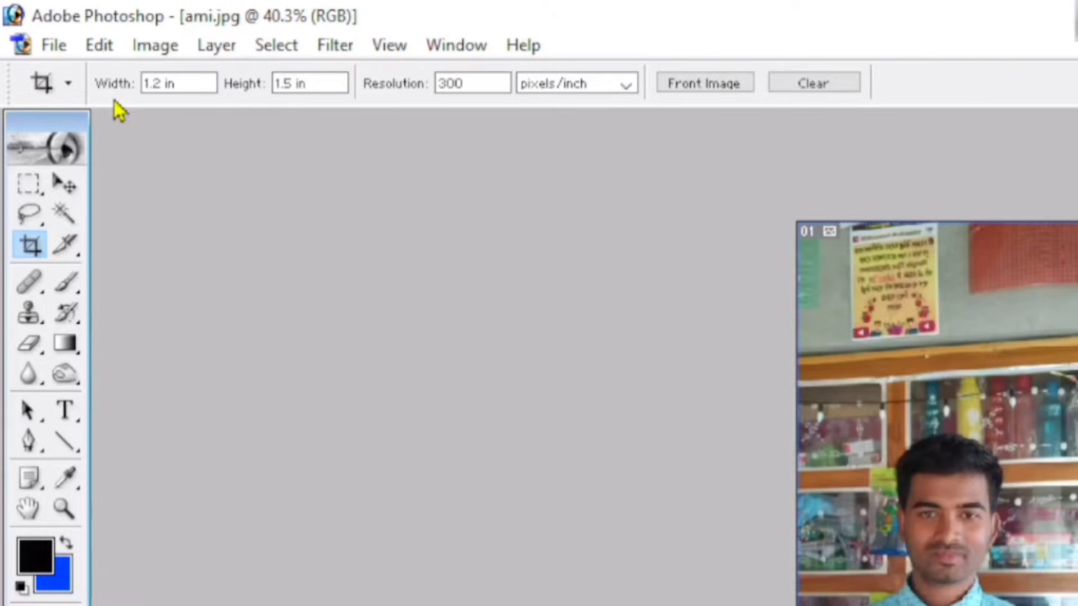
{"action": "left_click", "coordinate": [192, 84]}
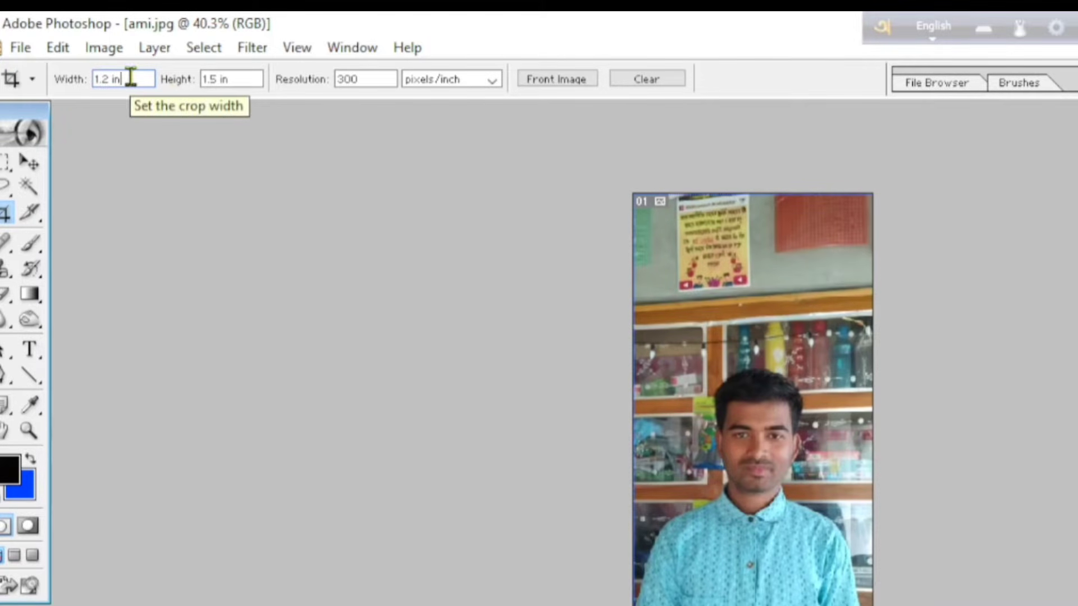
{"action": "left_click", "coordinate": [241, 79]}
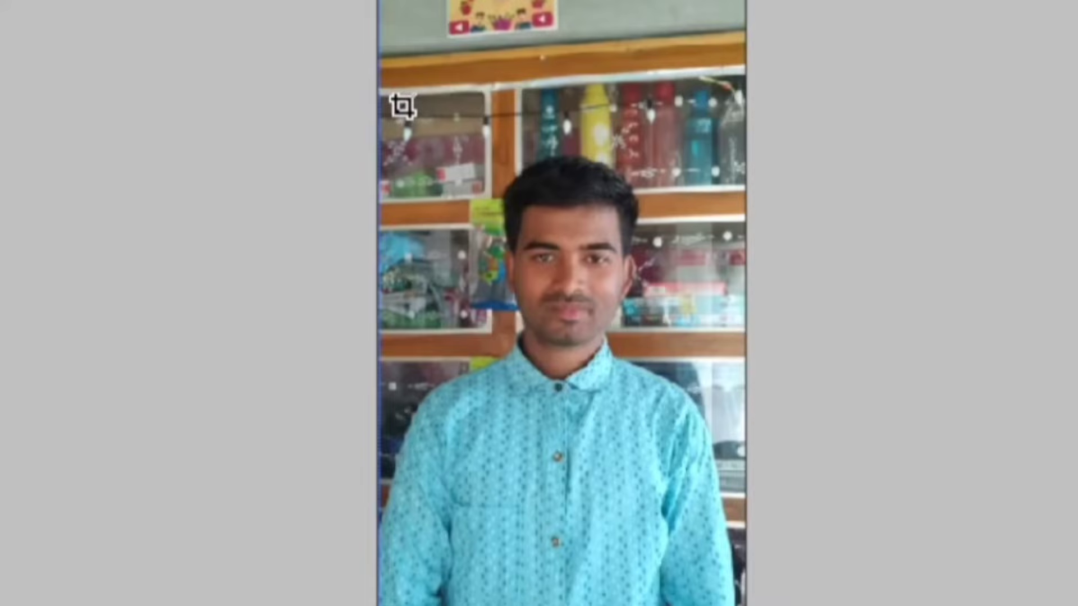
{"action": "left_click_drag", "start_coordinate": [402, 106], "coordinate": [671, 604]}
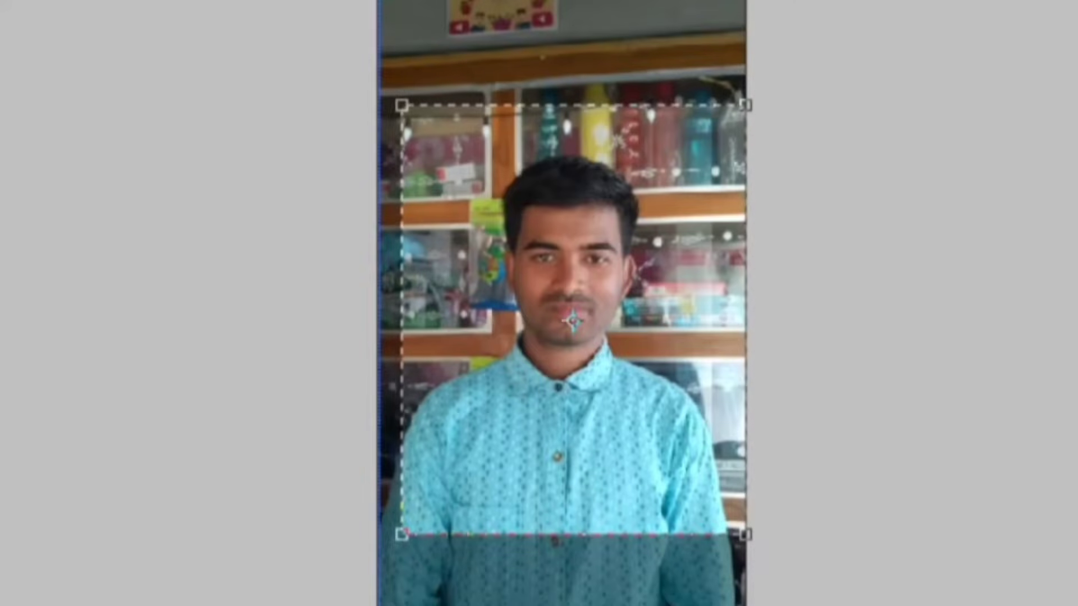
- Nudge the crop frame left and down, and slightly back right, to centre it on the man's head and shoulders
{"action": "key", "text": "Left"}
{"action": "key", "text": "Left"}
{"action": "key", "text": "Left"}
{"action": "key", "text": "Left"}
{"action": "key", "text": "Left"}
{"action": "key", "text": "Left"}
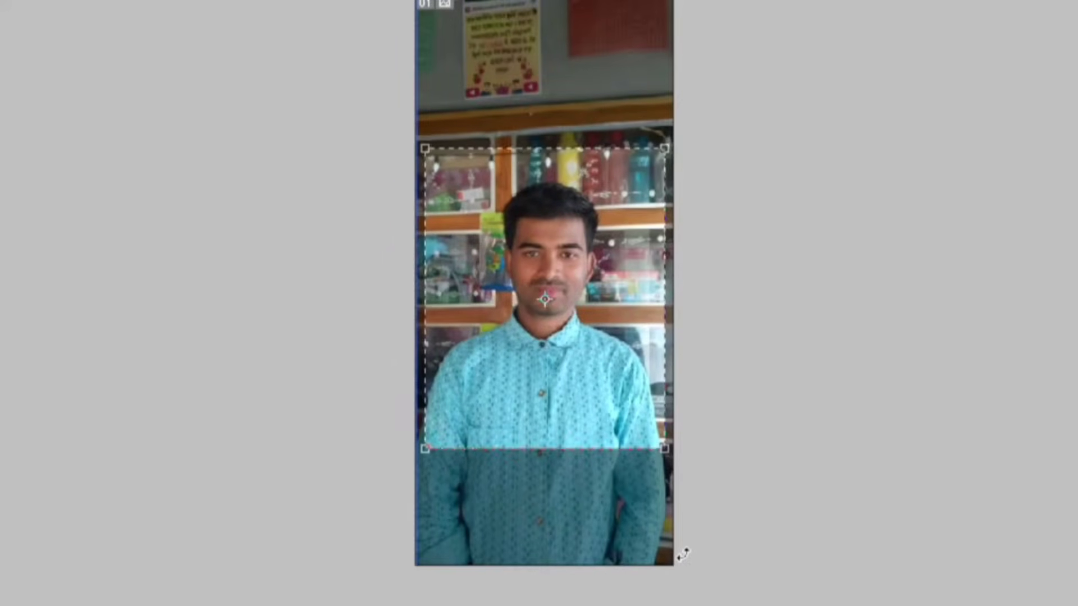
{"action": "key", "text": "Down"}
{"action": "key", "text": "Down"}
{"action": "key", "text": "Down"}
{"action": "key", "text": "Down"}
{"action": "key", "text": "Down"}
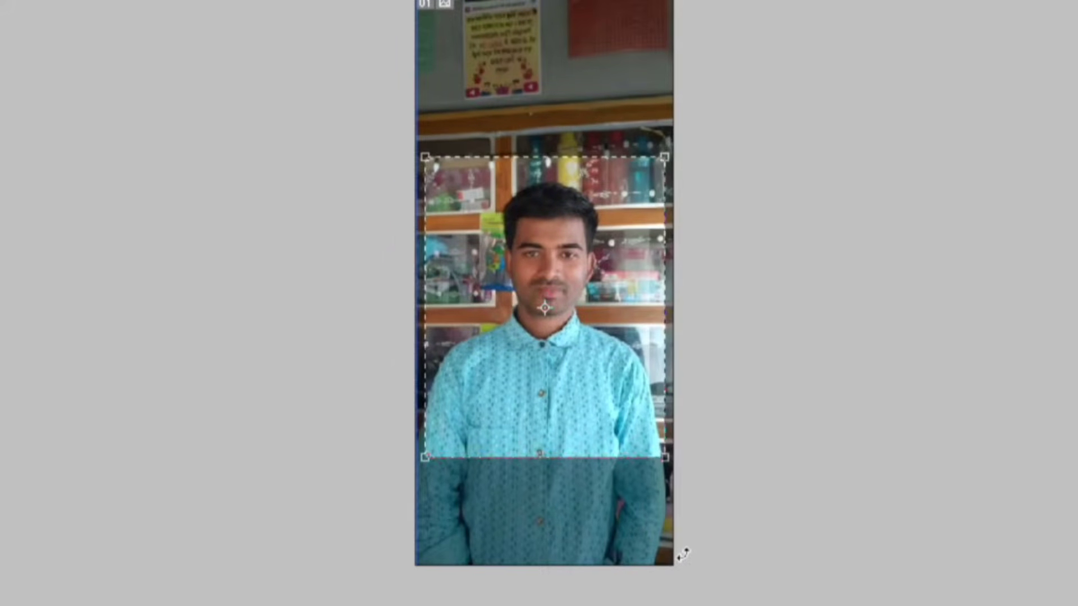
{"action": "key", "text": "Down"}
{"action": "key", "text": "Down"}
{"action": "key", "text": "Down"}
{"action": "key", "text": "Down"}
{"action": "key", "text": "Right"}
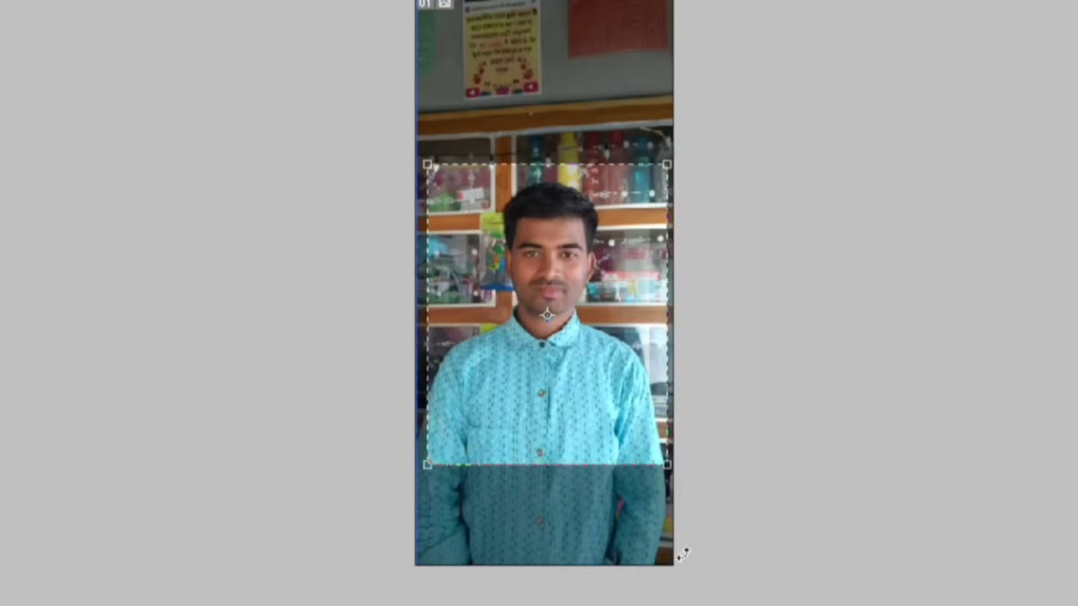
{"action": "key", "text": "Right"}
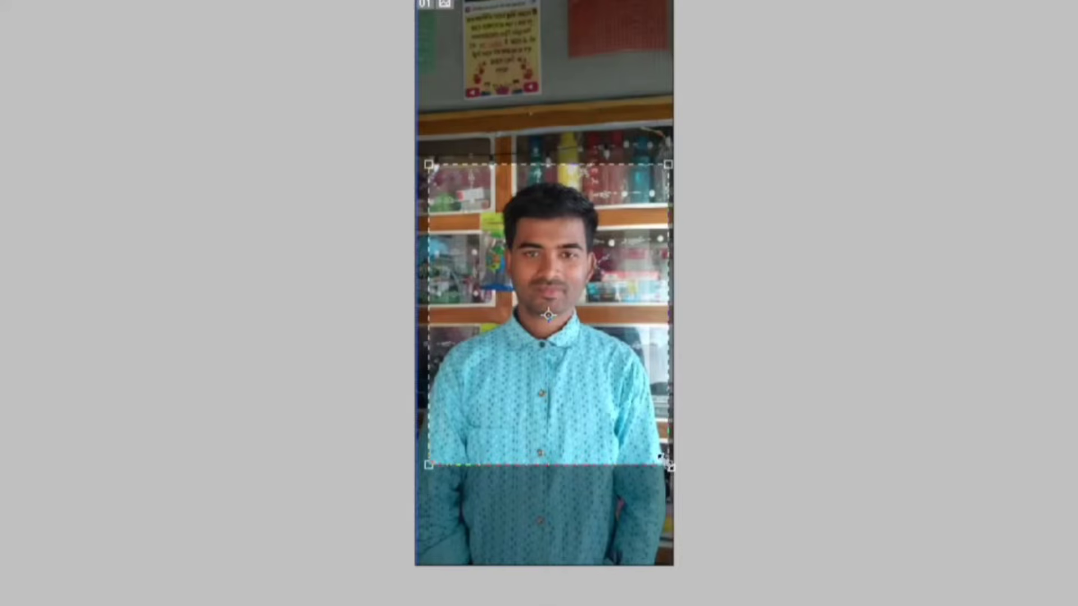
- Shrink the crop frame more tightly around the man's head and chest and commit the crop
{"action": "left_click_drag", "start_coordinate": [663, 461], "coordinate": [635, 414]}
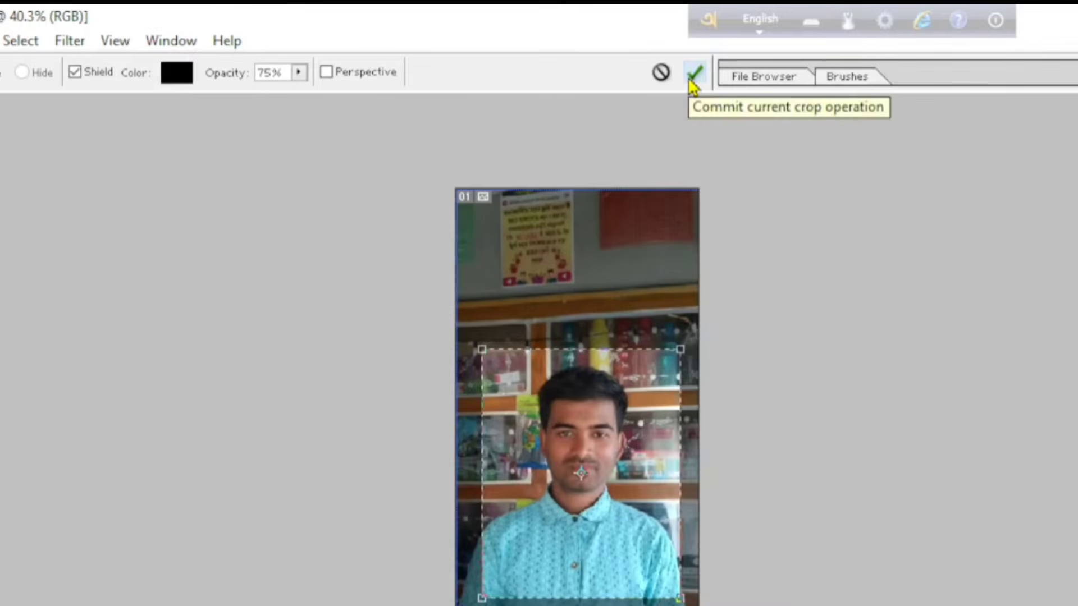
{"action": "left_click", "coordinate": [692, 80]}
{"action": "scroll", "coordinate": [638, 409], "scroll_direction": "up", "scroll_amount": 4}
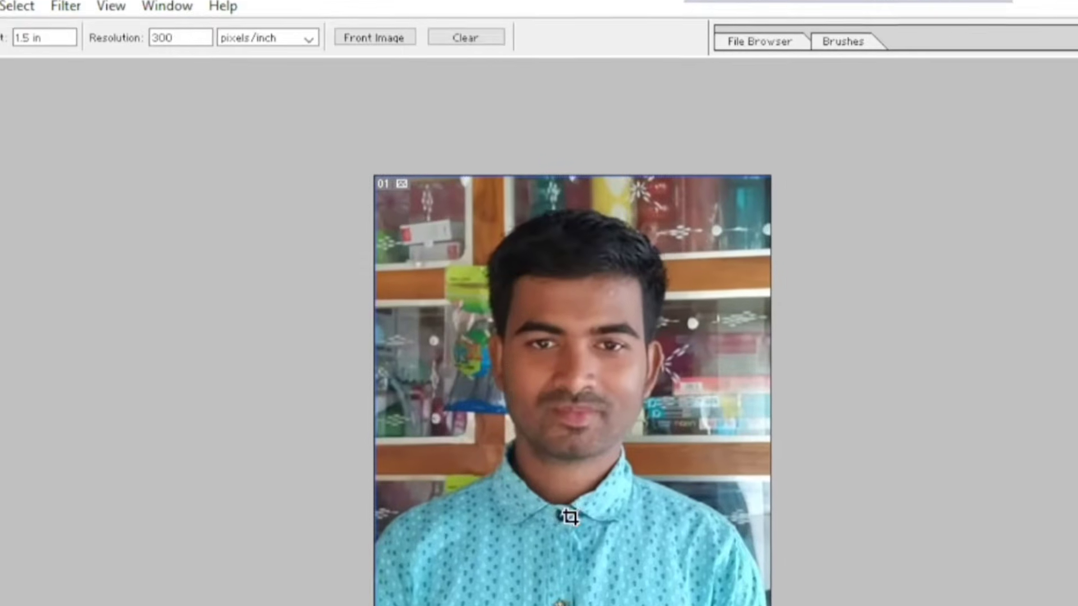
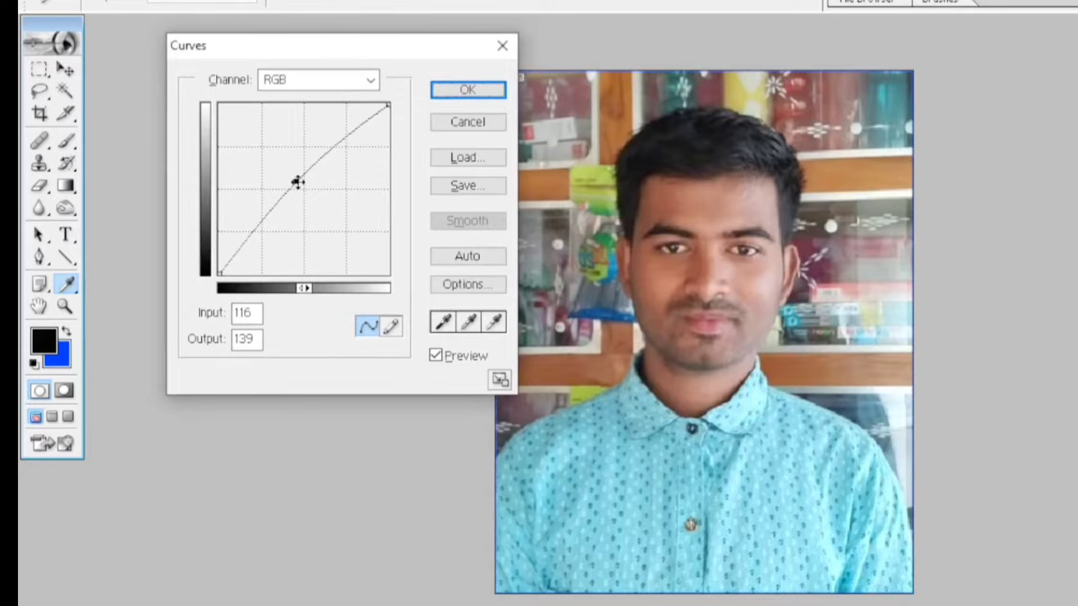
- Brighten the photo with Curves by moving the RGB midpoint to input 121 and output 139, and apply it
{"action": "mouse_move", "coordinate": [297, 183]}
{"action": "left_mouse_down"}
{"action": "mouse_move", "coordinate": [322, 207]}
{"action": "mouse_move", "coordinate": [298, 180]}
{"action": "left_mouse_up"}
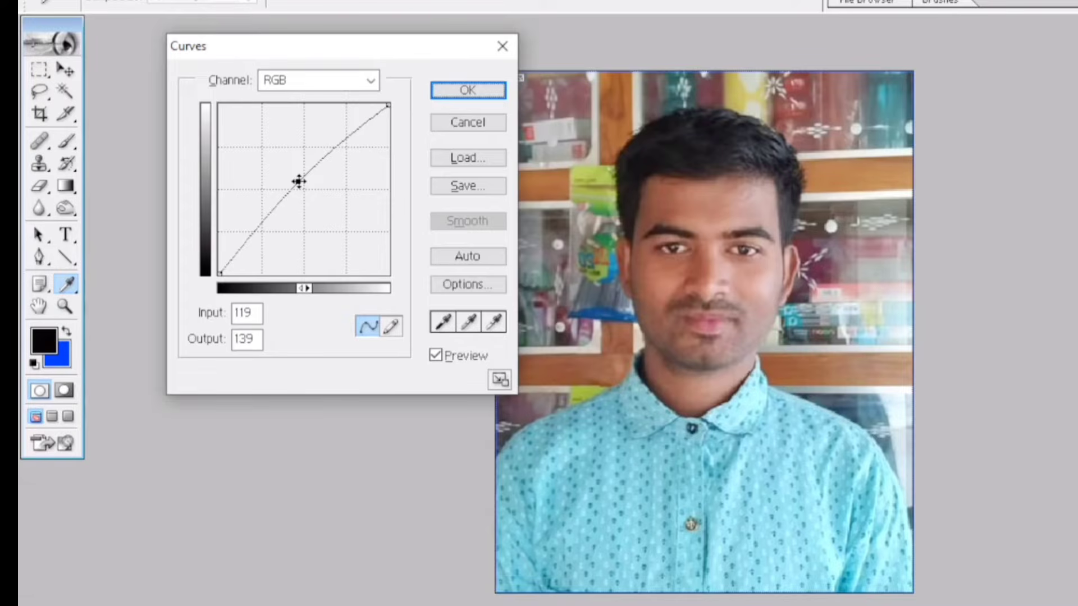
{"action": "left_click_drag", "start_coordinate": [298, 181], "coordinate": [300, 181]}
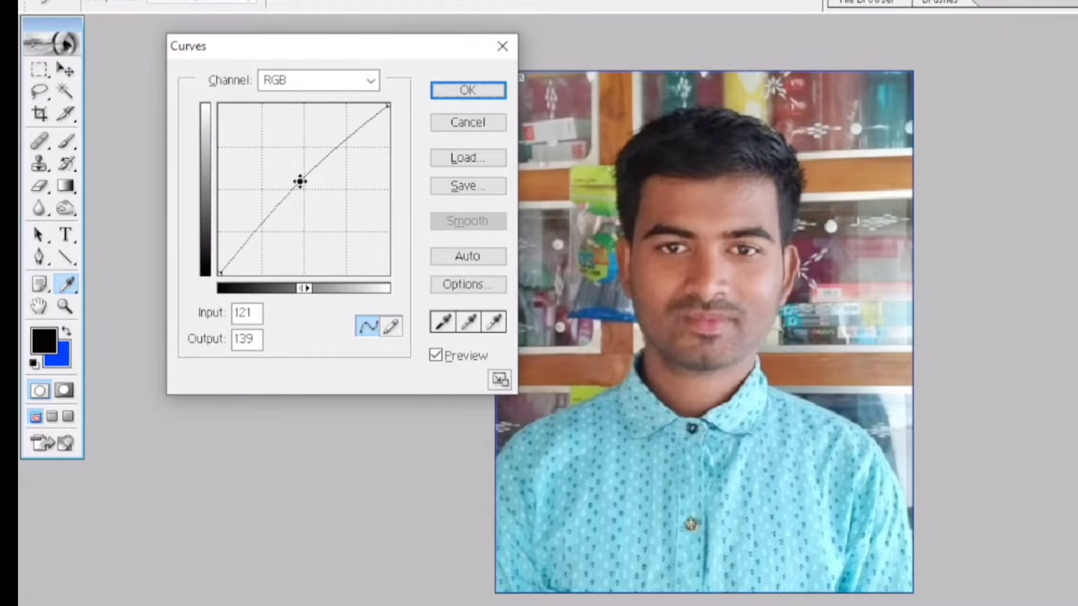
{"action": "left_click", "coordinate": [462, 94]}
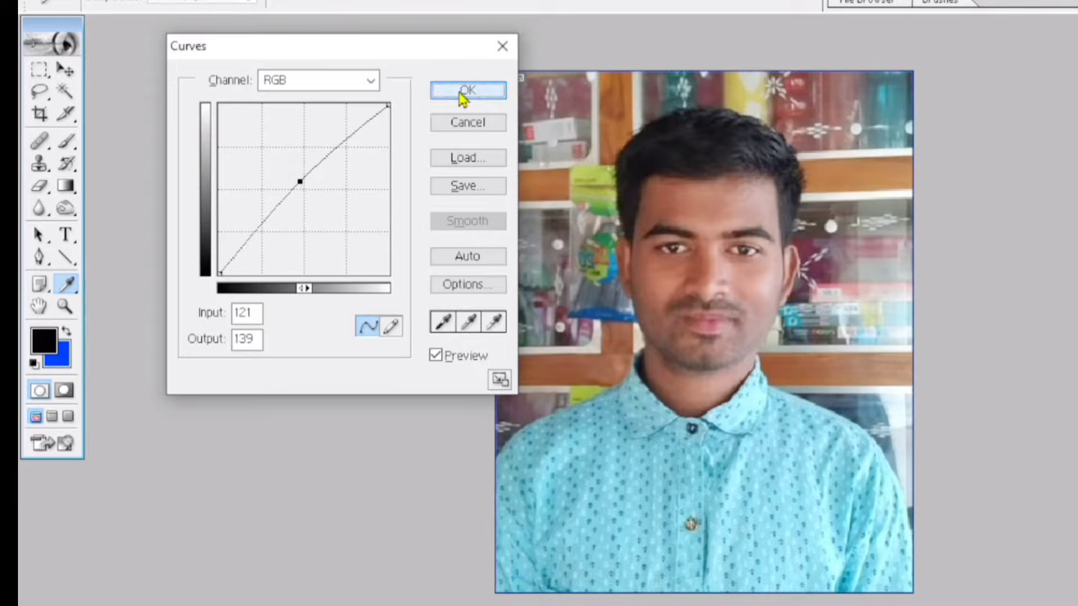
{"action": "key", "text": "c"}
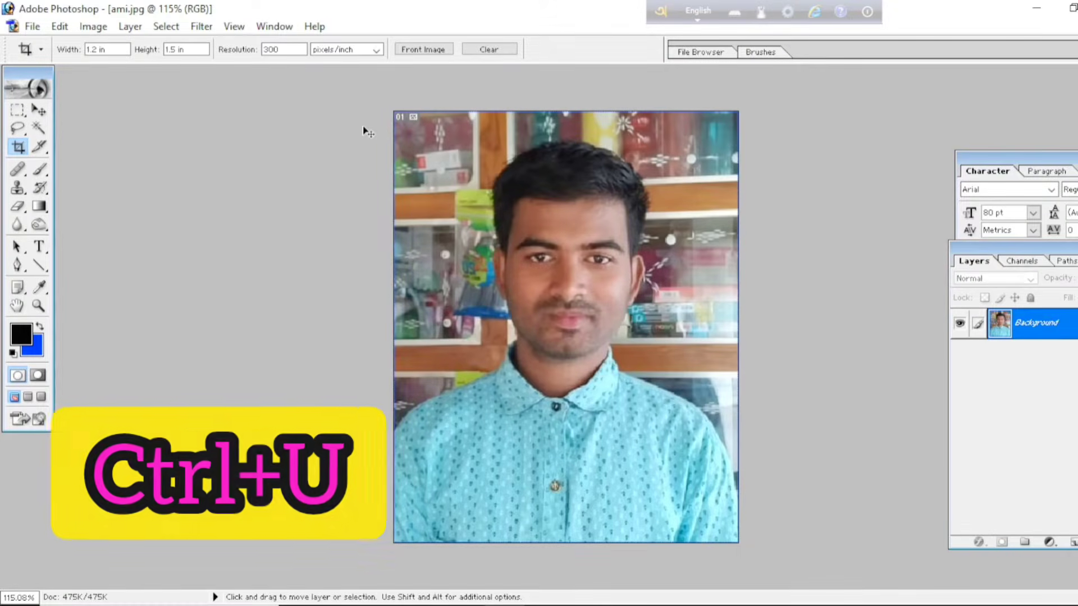
- Raise the photo's saturation to +18 with a Hue/Saturation adjustment and apply it
{"action": "key", "text": "ctrl+u"}
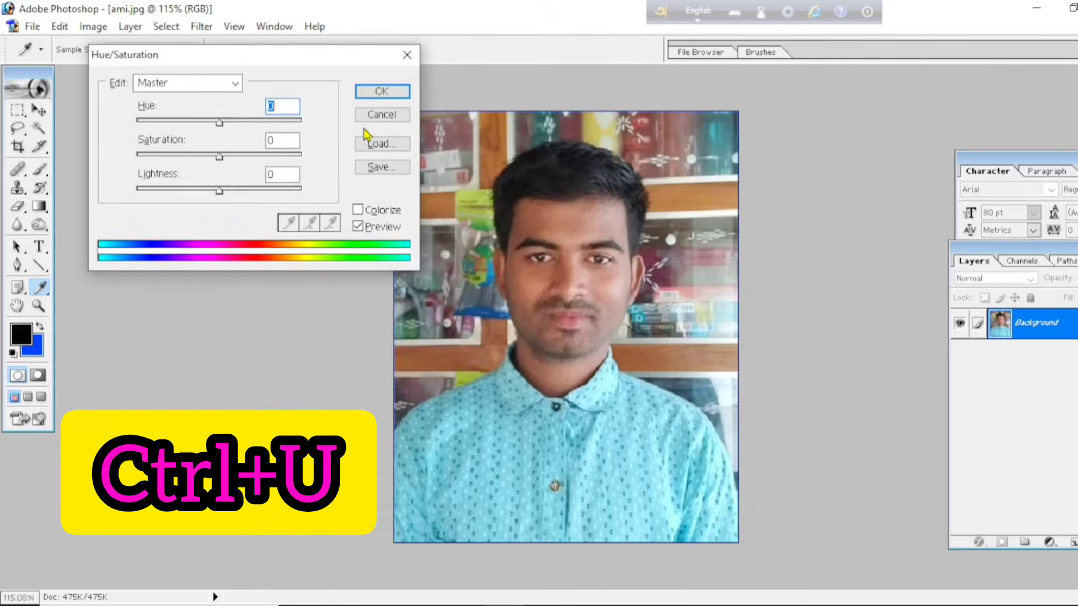
{"action": "left_click_drag", "start_coordinate": [284, 52], "coordinate": [318, 94]}
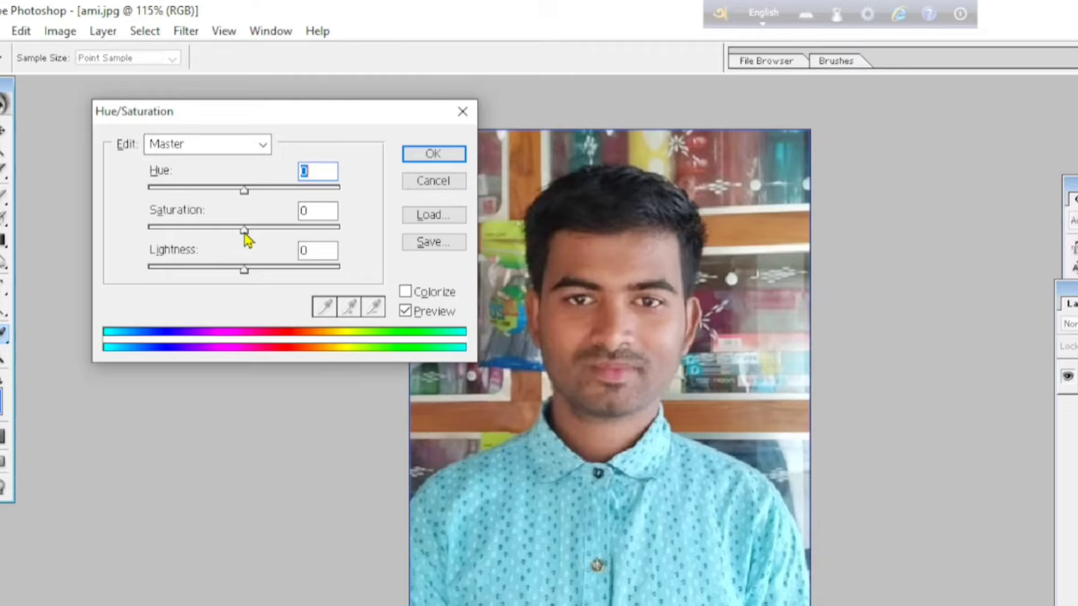
{"action": "mouse_move", "coordinate": [246, 235]}
{"action": "left_mouse_down"}
{"action": "mouse_move", "coordinate": [272, 234]}
{"action": "mouse_move", "coordinate": [261, 232]}
{"action": "left_mouse_up"}
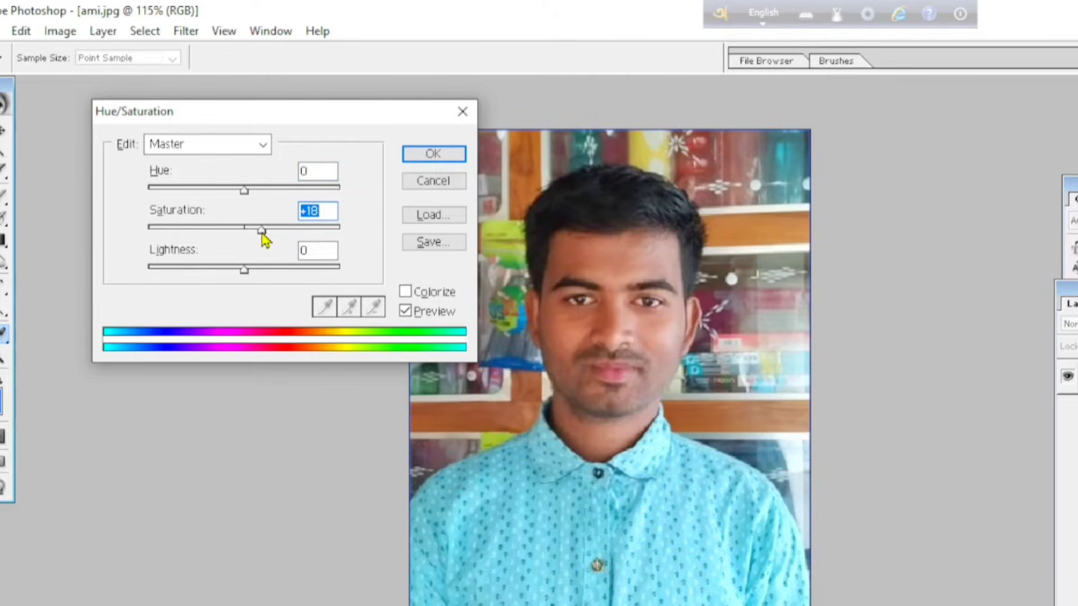
{"action": "left_click", "coordinate": [422, 157]}
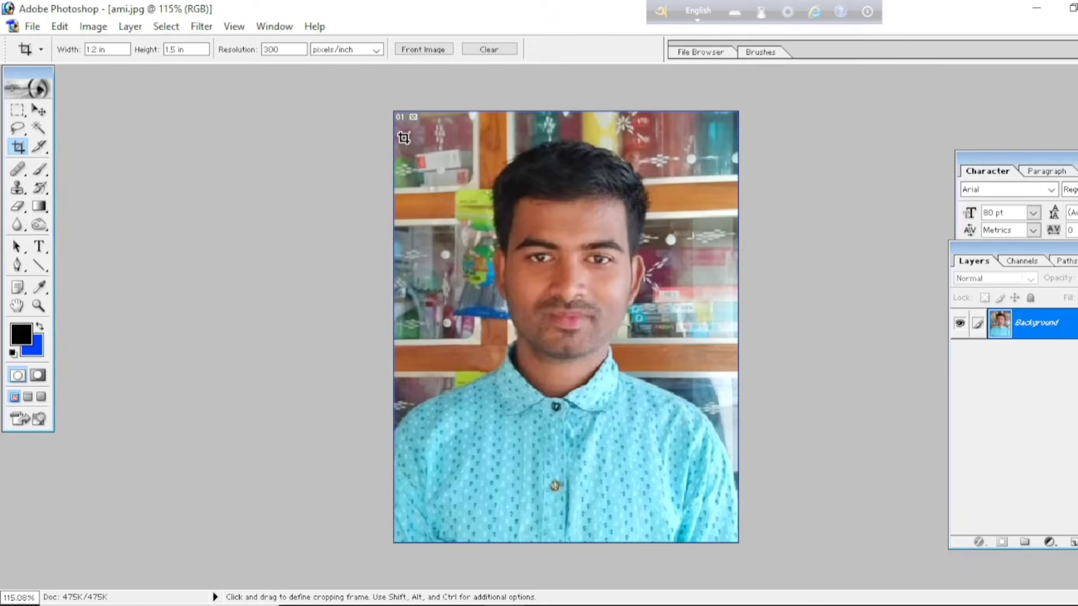
- Activate the Blur tool and adjust its brush size
{"action": "key", "text": "ctrl+0"}
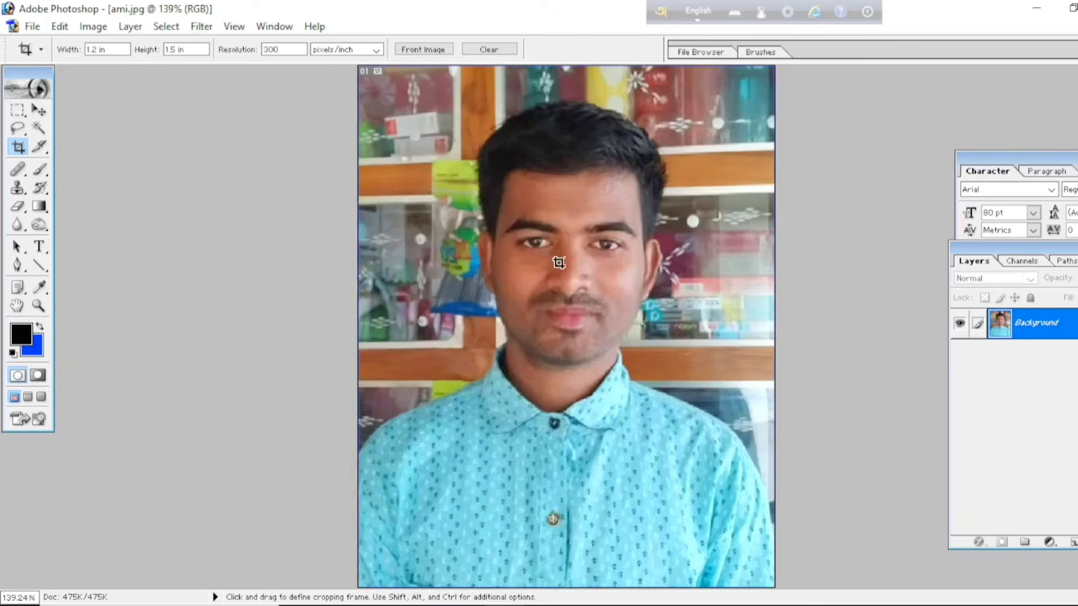
{"action": "scroll", "coordinate": [554, 207], "scroll_direction": "down", "scroll_amount": 1}
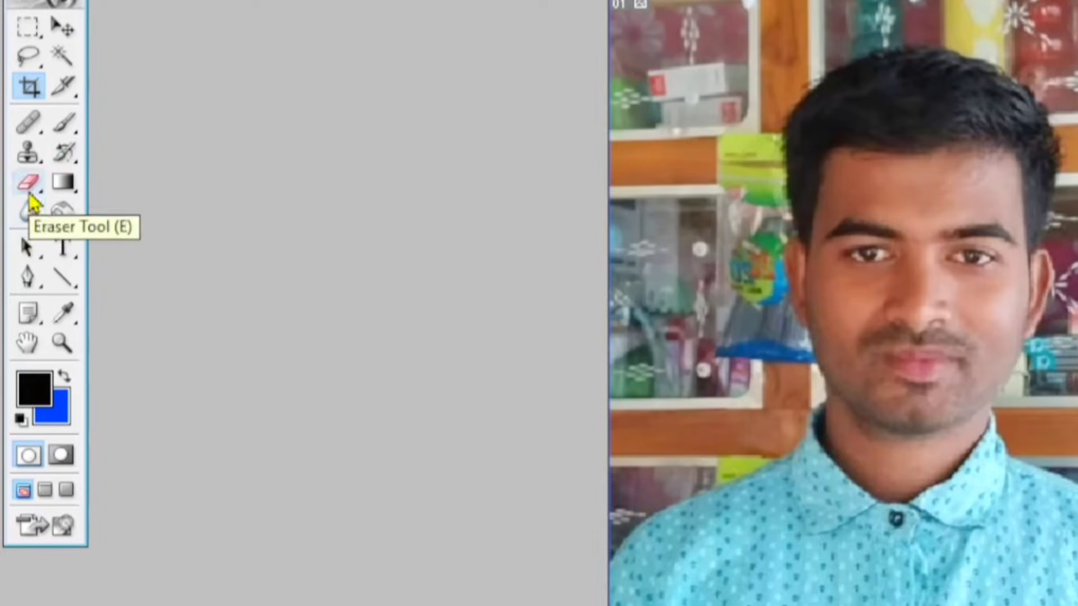
{"action": "left_click", "coordinate": [28, 214]}
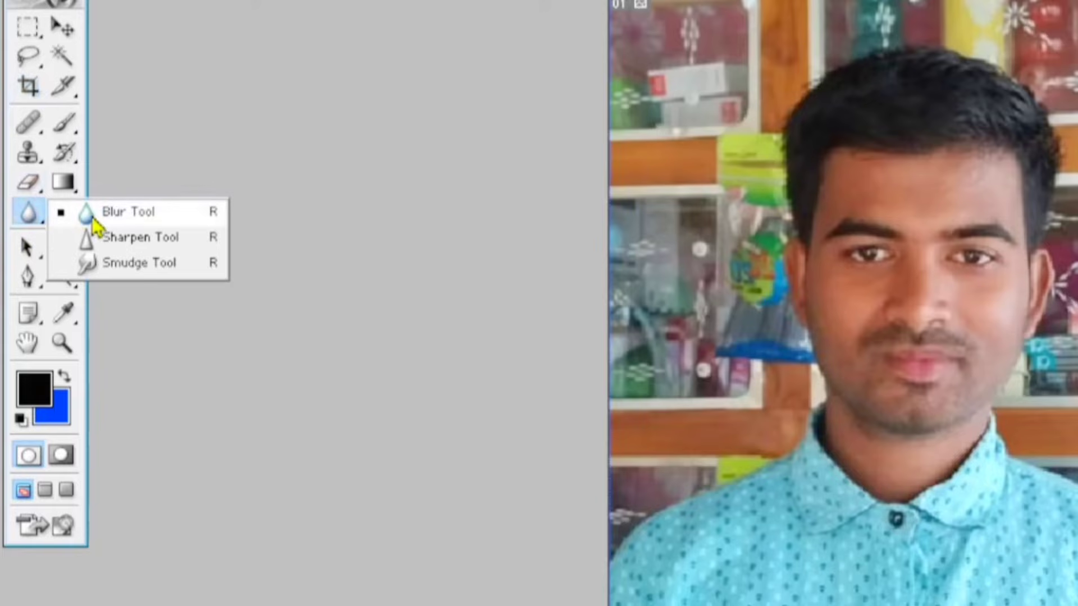
{"action": "left_click", "coordinate": [125, 219]}
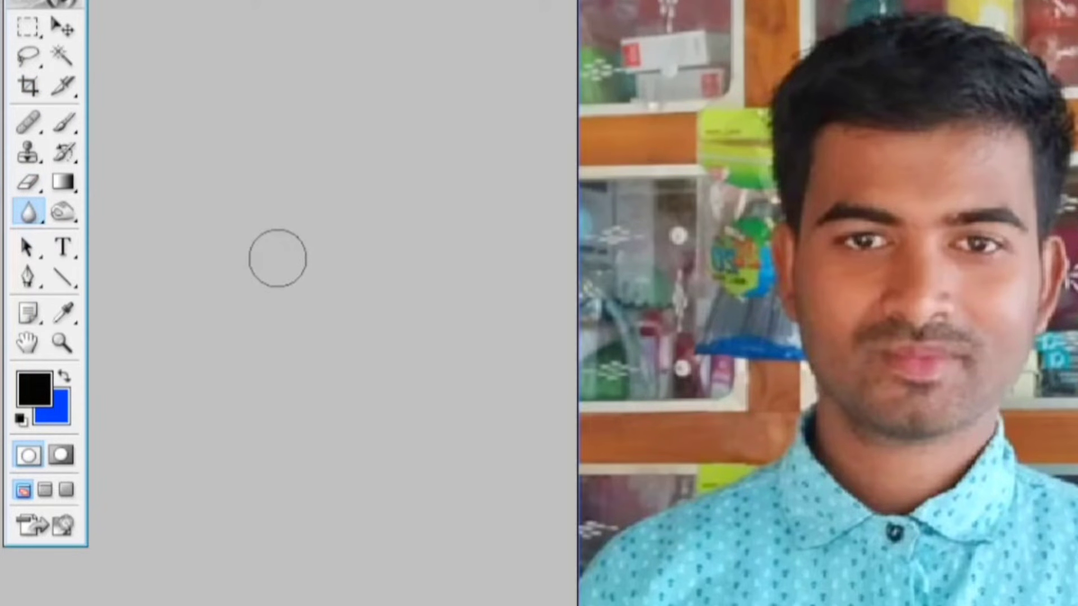
{"action": "key", "text": "bracketright"}
{"action": "key", "text": "bracketright"}
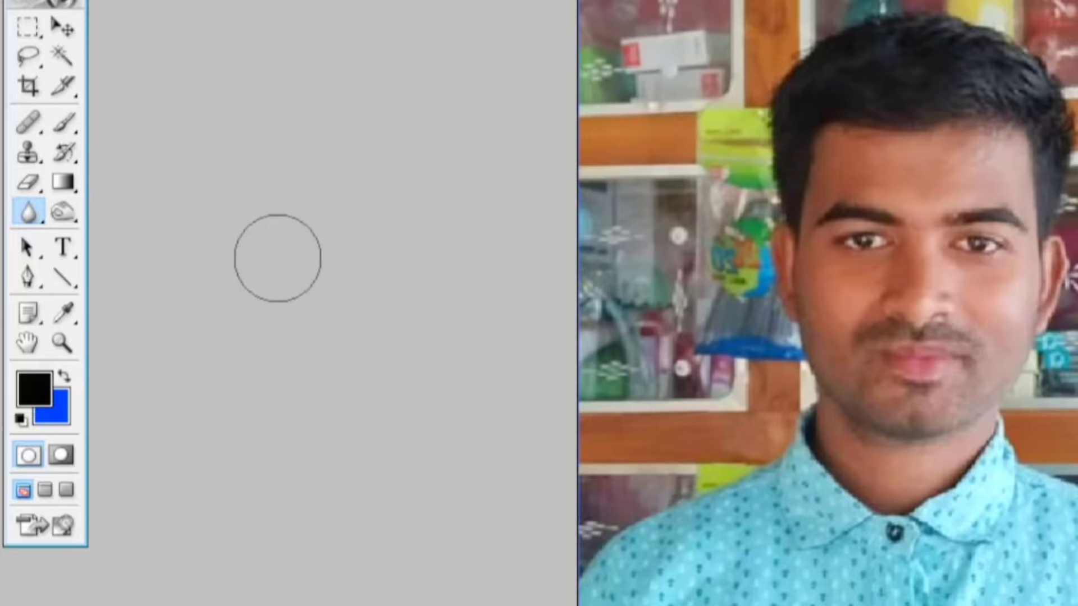
{"action": "key", "text": "bracketleft"}
{"action": "key", "text": "bracketright"}
{"action": "key", "text": "bracketleft"}
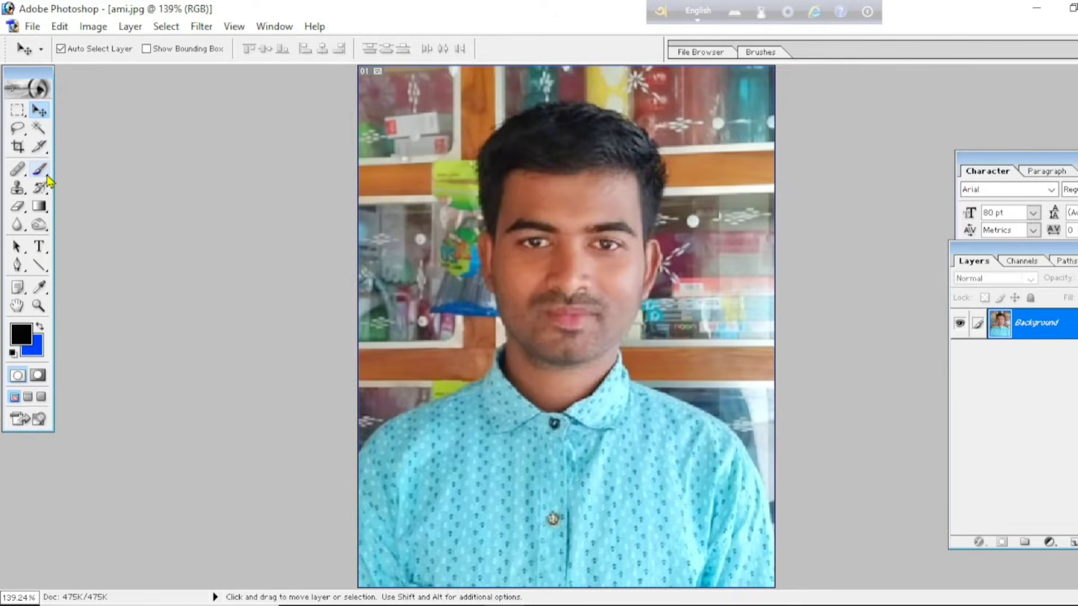
- Sample the forehead's skin tone and paint over the forehead with the Brush tool at size 40
{"action": "left_click", "coordinate": [48, 177]}
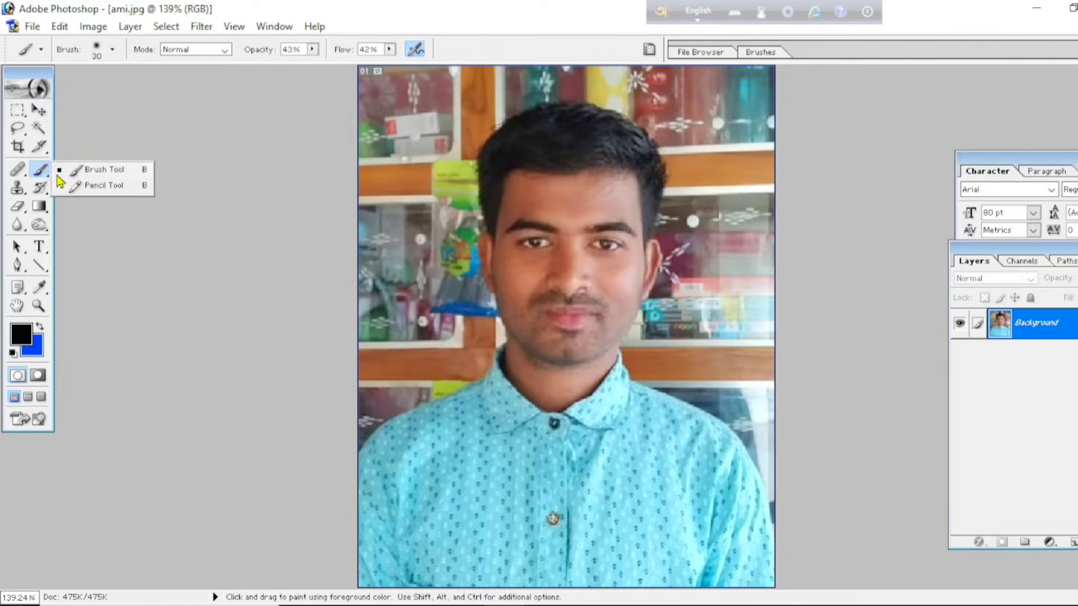
{"action": "left_click", "coordinate": [97, 175]}
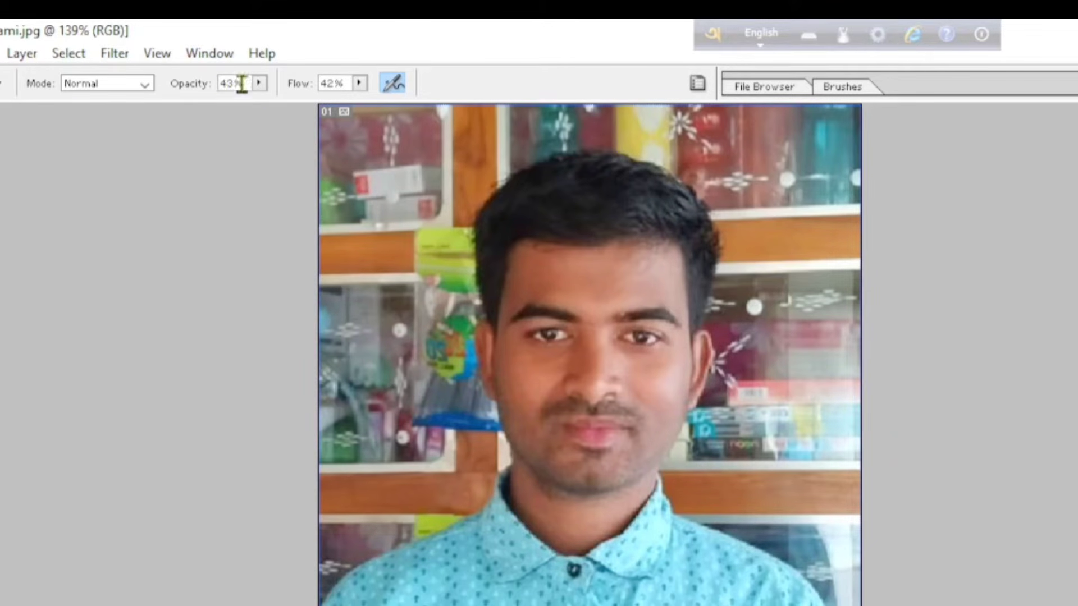
{"action": "scroll", "coordinate": [488, 260], "scroll_direction": "up", "scroll_amount": 1}
{"action": "key", "text": "bracketright"}
{"action": "key", "text": "bracketright"}
{"action": "key", "text": "bracketright"}
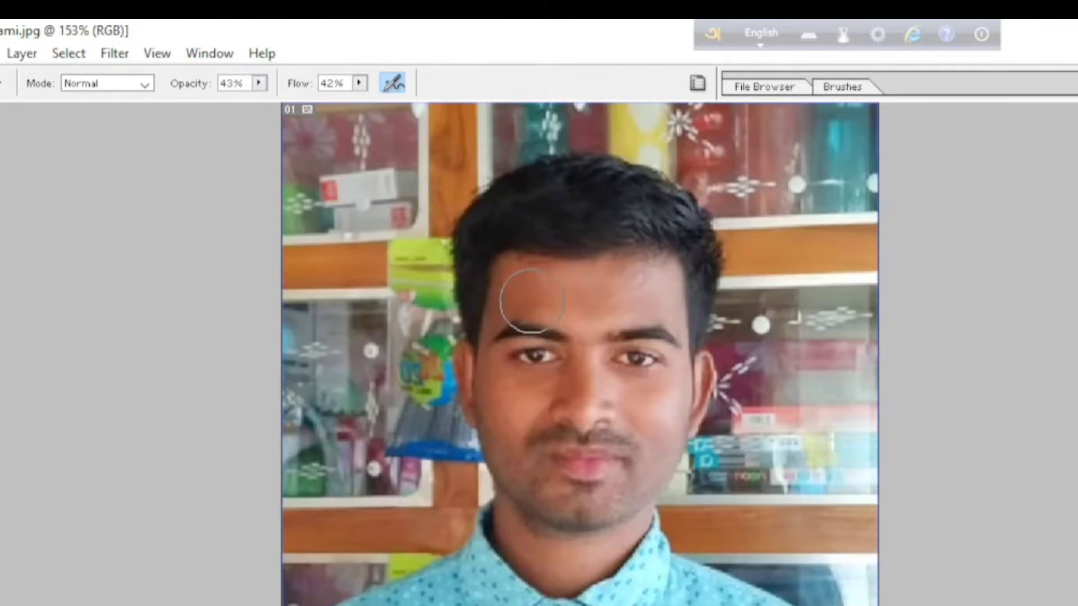
{"action": "key", "text": "bracketleft"}
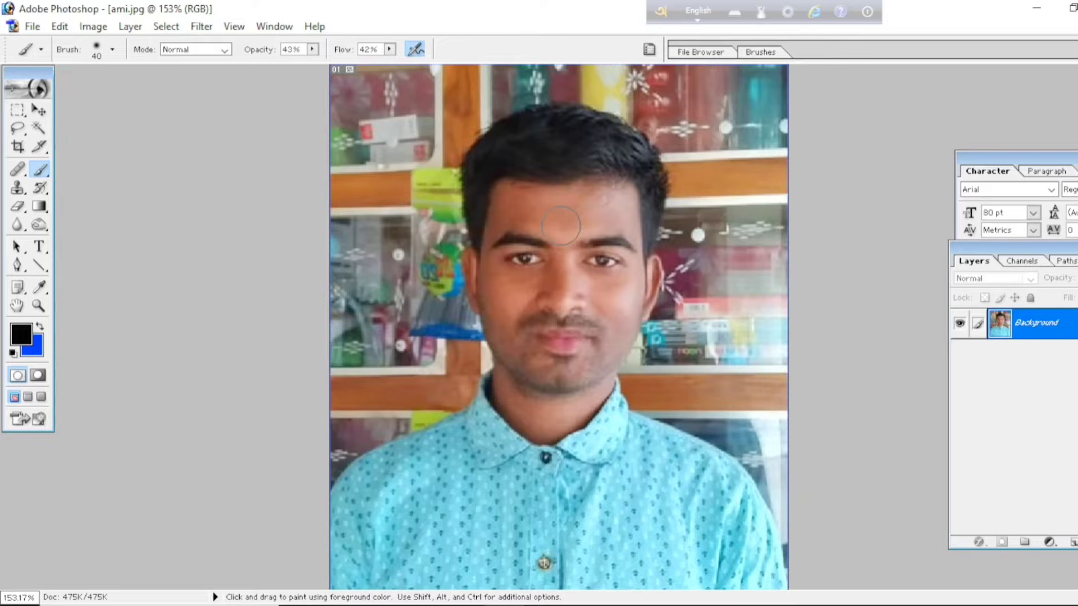
{"action": "key", "text": "alt"}
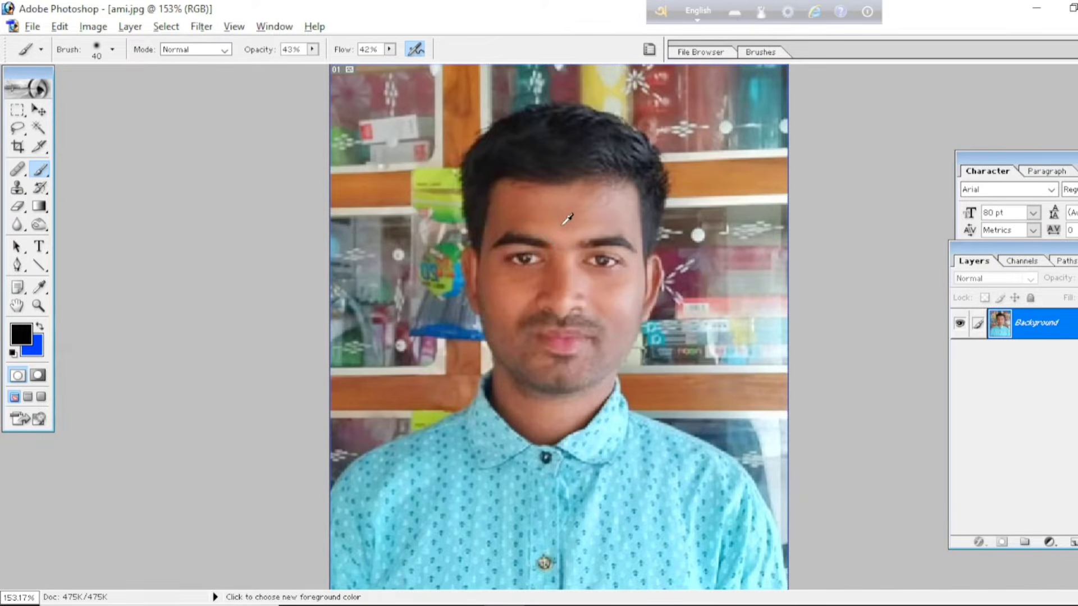
{"action": "left_click", "coordinate": [565, 222], "text": "alt"}
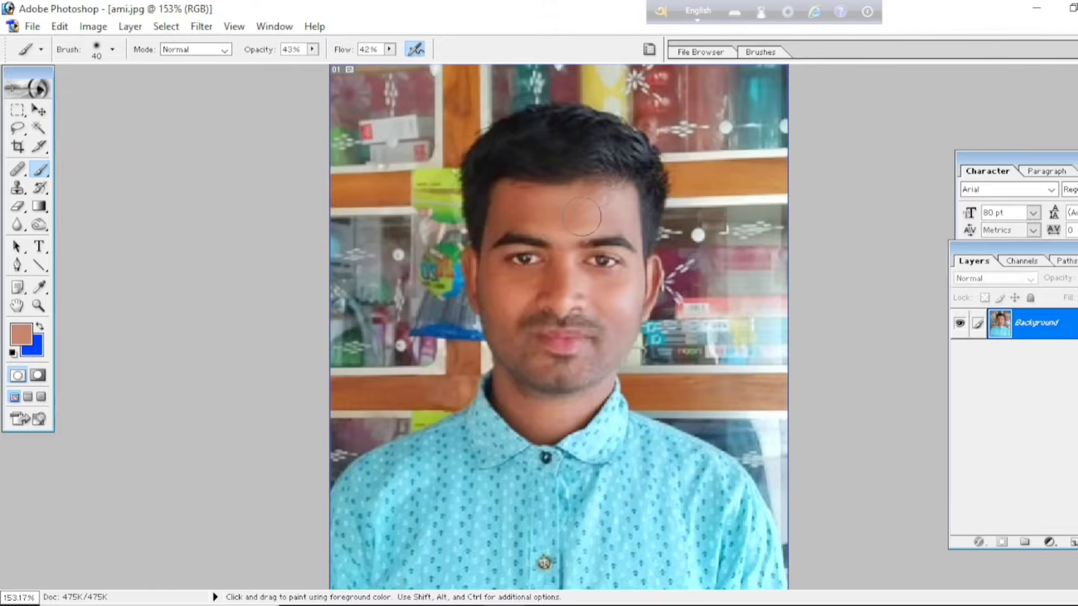
{"action": "left_click_drag", "start_coordinate": [586, 220], "coordinate": [605, 208]}
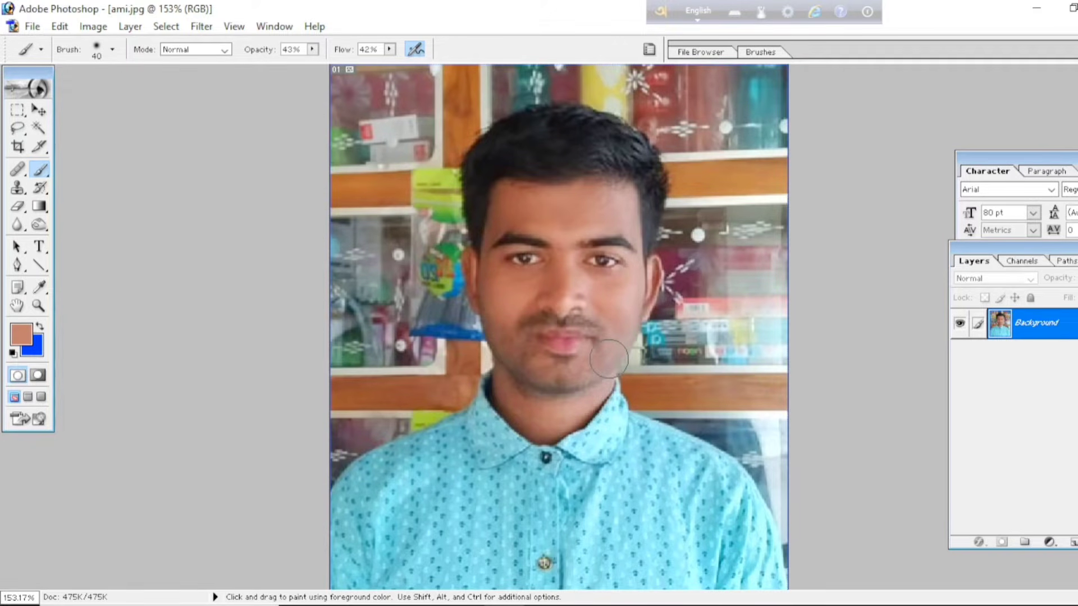
- Darken the man's hair with the Burn tool, reducing the brush to size 30 for the side of the head
{"action": "scroll", "coordinate": [608, 358], "scroll_direction": "down", "scroll_amount": 1}
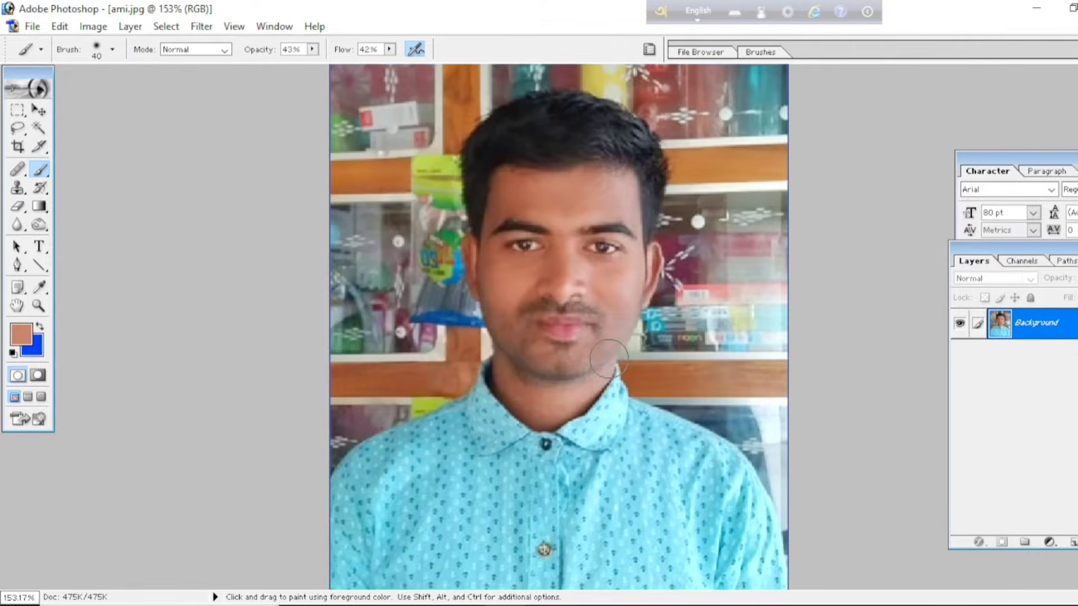
{"action": "scroll", "coordinate": [608, 359], "scroll_direction": "up", "scroll_amount": 1}
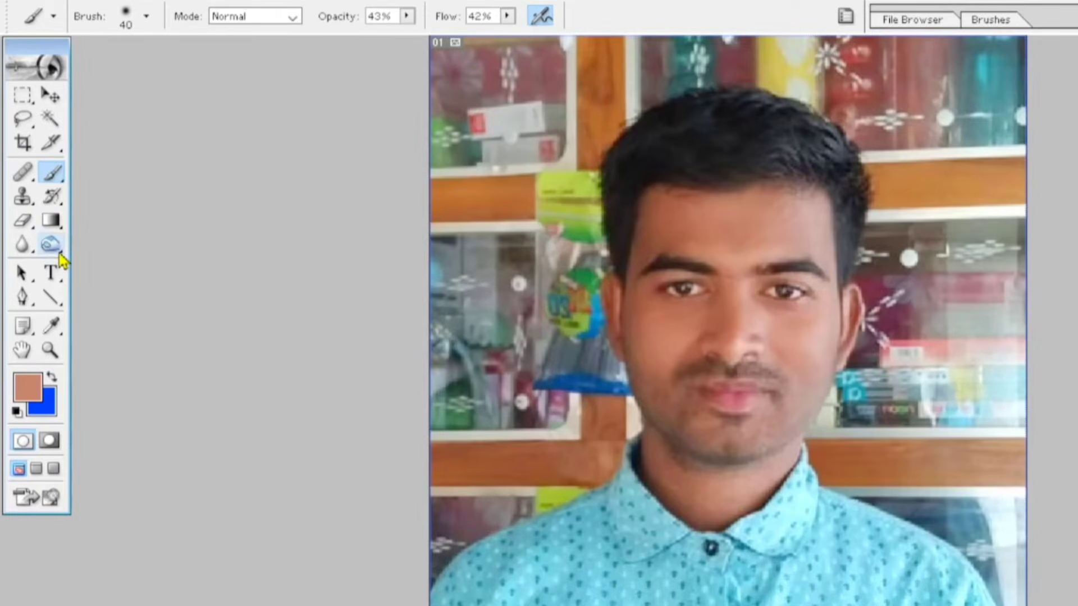
{"action": "left_click", "coordinate": [60, 254]}
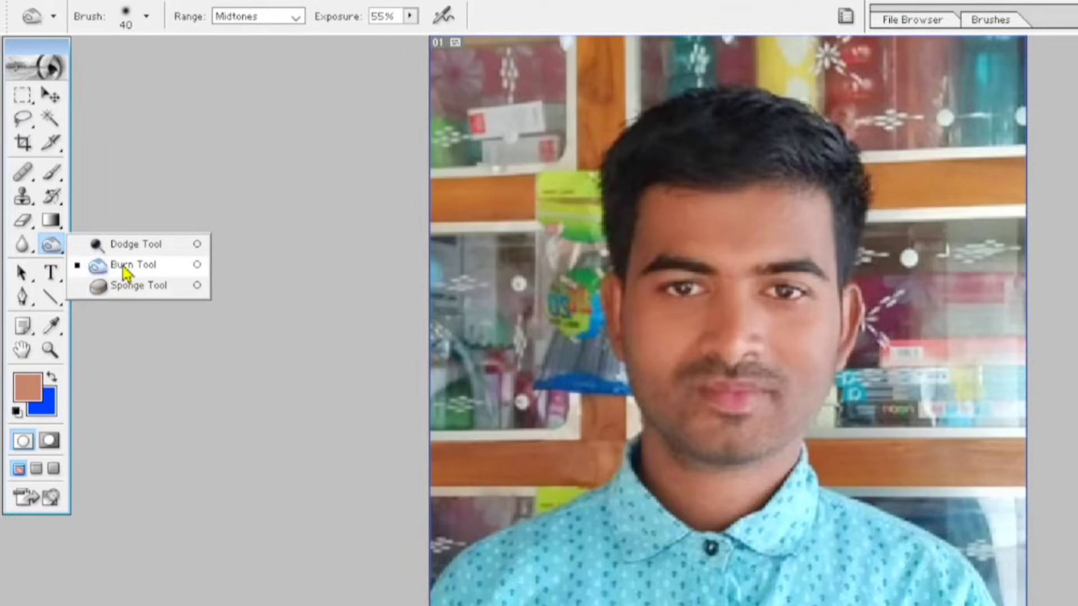
{"action": "left_click", "coordinate": [51, 250]}
{"action": "left_click", "coordinate": [117, 266]}
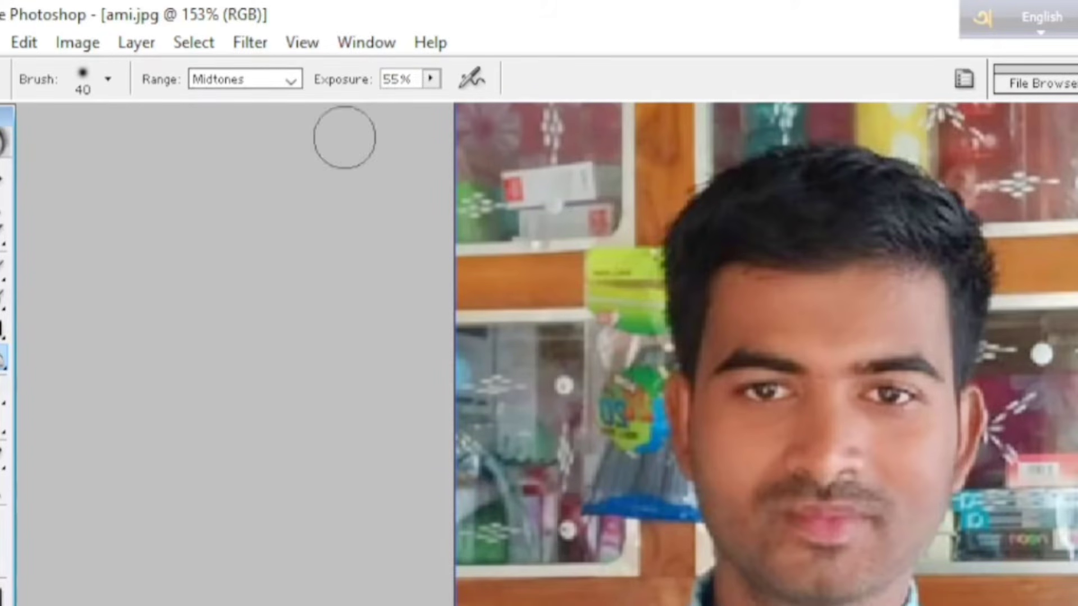
{"action": "key", "text": "bracketright"}
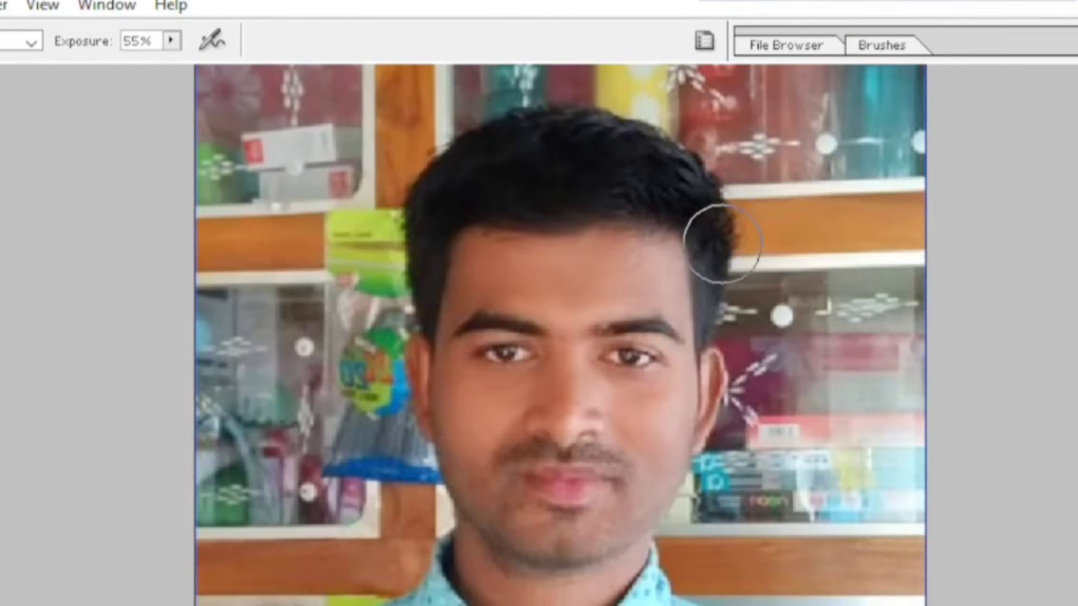
{"action": "key", "text": "bracketleft"}
{"action": "key", "text": "bracketleft"}
{"action": "left_click_drag", "start_coordinate": [722, 244], "coordinate": [716, 290]}
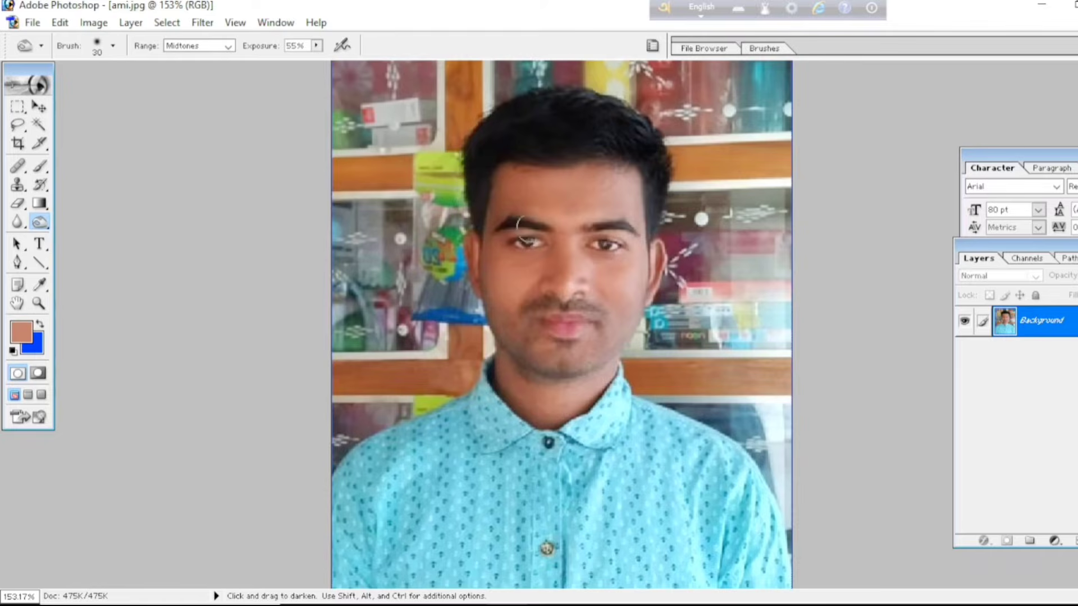
- Burn both eyebrows at brush size 30, and darken the eye on the photo's right side at size 20
{"action": "mouse_move", "coordinate": [521, 228]}
{"action": "left_mouse_down"}
{"action": "mouse_move", "coordinate": [575, 244]}
{"action": "mouse_move", "coordinate": [640, 236]}
{"action": "mouse_move", "coordinate": [615, 217]}
{"action": "left_mouse_up"}
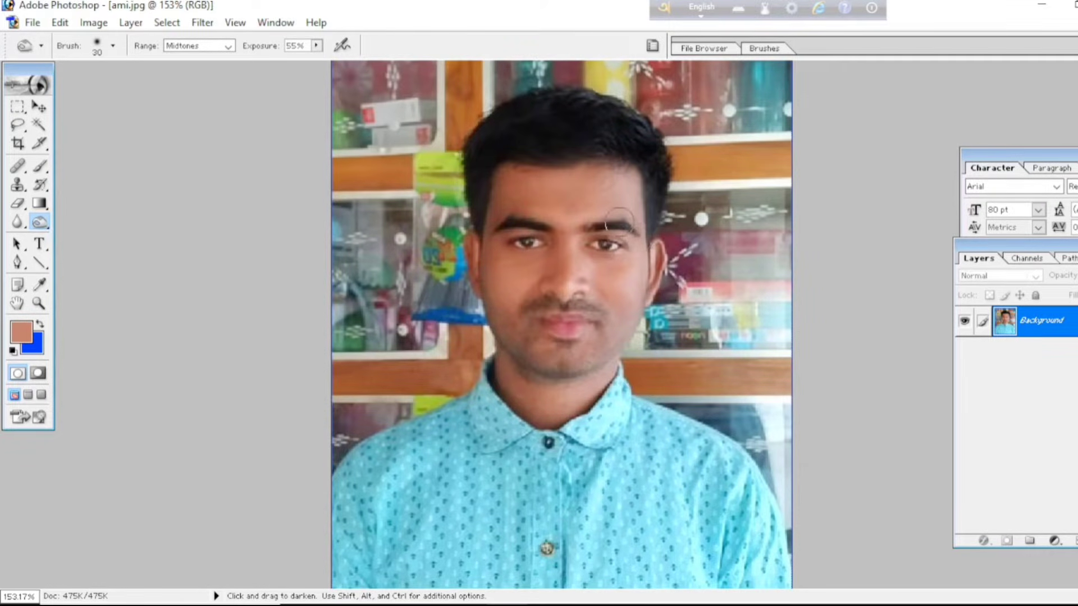
{"action": "key", "text": "bracketleft"}
{"action": "left_click", "coordinate": [607, 246]}
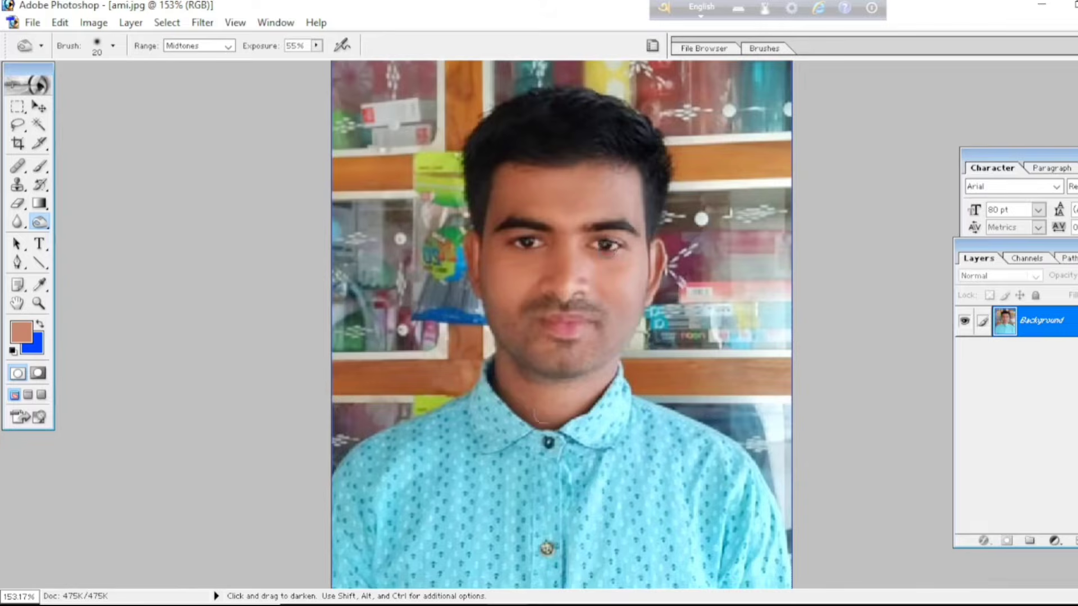
- Darken the shirt along the shoulder, sleeve and lower front with the Burn tool at brush size 90
{"action": "key", "text": "bracketright"}
{"action": "key", "text": "bracketright"}
{"action": "key", "text": "bracketright"}
{"action": "key", "text": "bracketright"}
{"action": "key", "text": "bracketright"}
{"action": "key", "text": "bracketright"}
{"action": "key", "text": "bracketright"}
{"action": "mouse_move", "coordinate": [461, 430]}
{"action": "left_mouse_down"}
{"action": "mouse_move", "coordinate": [390, 531]}
{"action": "mouse_move", "coordinate": [487, 469]}
{"action": "mouse_move", "coordinate": [661, 456]}
{"action": "mouse_move", "coordinate": [770, 548]}
{"action": "mouse_move", "coordinate": [527, 598]}
{"action": "mouse_move", "coordinate": [429, 528]}
{"action": "left_mouse_up"}
{"action": "left_click_drag", "start_coordinate": [587, 569], "coordinate": [663, 567]}
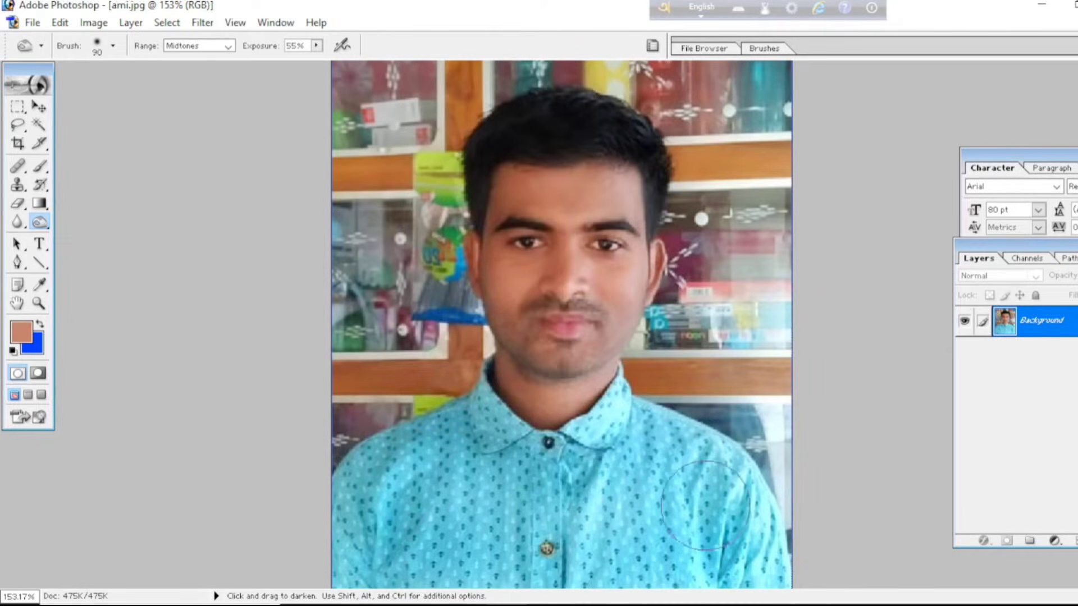
{"action": "scroll", "coordinate": [567, 519], "scroll_direction": "up", "scroll_amount": 1}
{"action": "scroll", "coordinate": [566, 519], "scroll_direction": "down", "scroll_amount": 1}
{"action": "scroll", "coordinate": [566, 518], "scroll_direction": "down", "scroll_amount": 2}
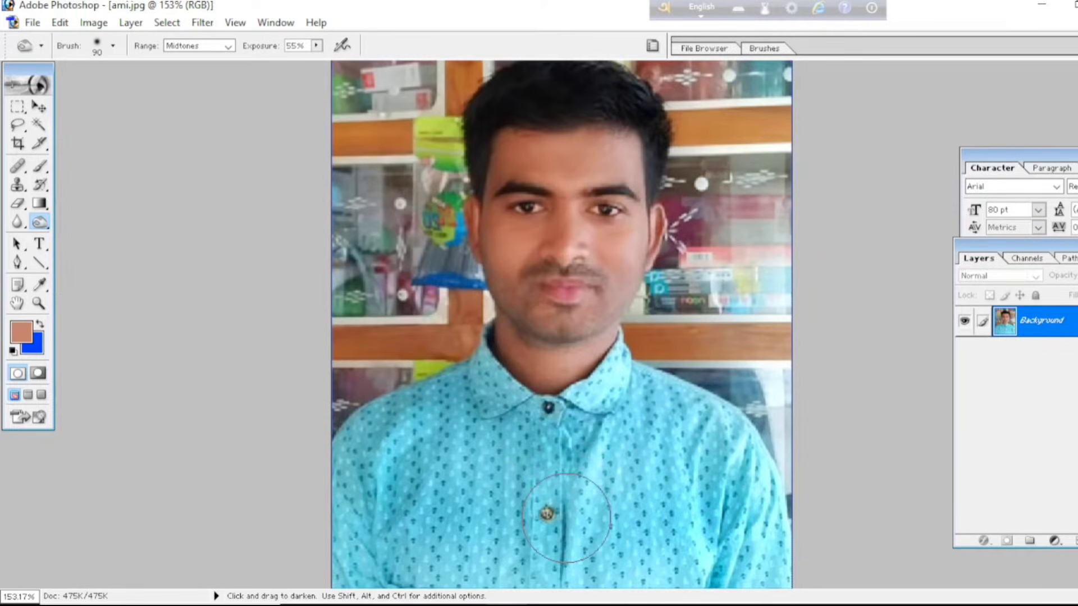
- Trace a Pen path along the shoulder on the photo's left side, from the image edge up to the shirt collar
{"action": "key", "text": "ctrl+minus"}
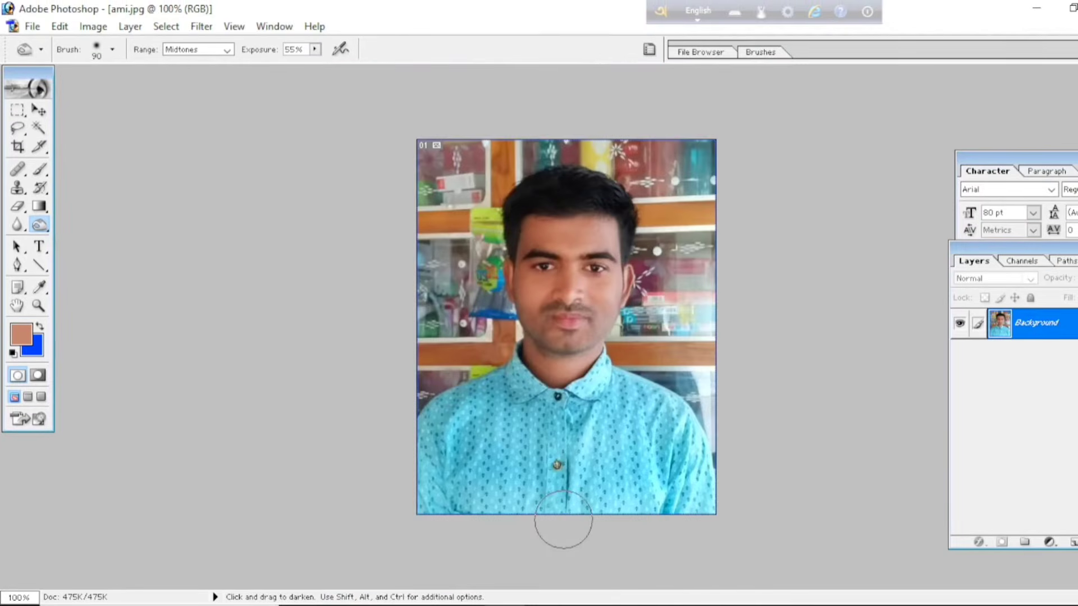
{"action": "scroll", "coordinate": [564, 520], "scroll_direction": "up", "scroll_amount": 3}
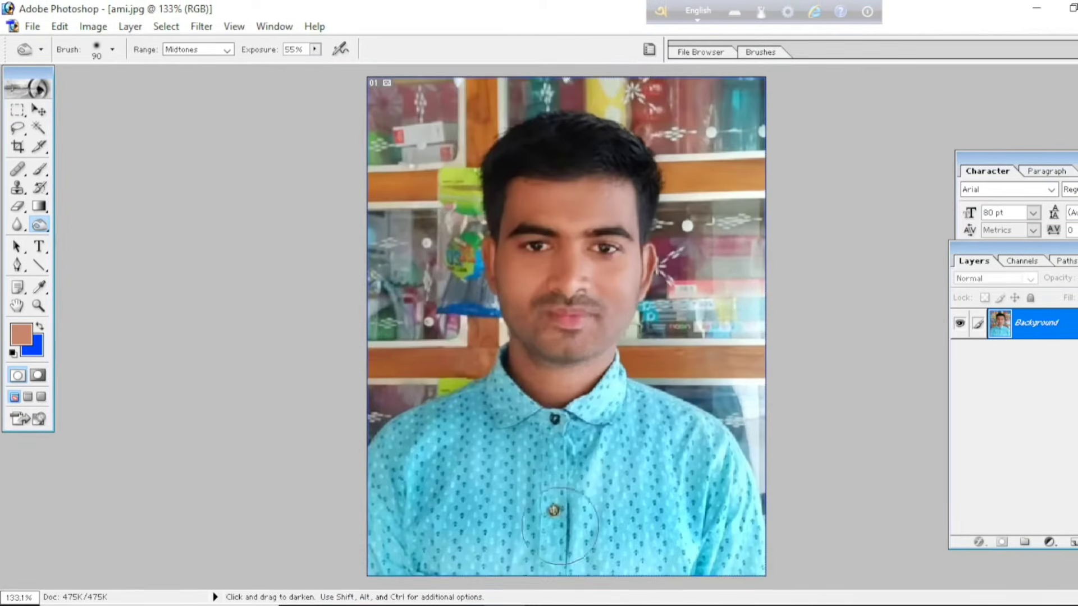
{"action": "scroll", "coordinate": [413, 330], "scroll_direction": "down", "scroll_amount": 1}
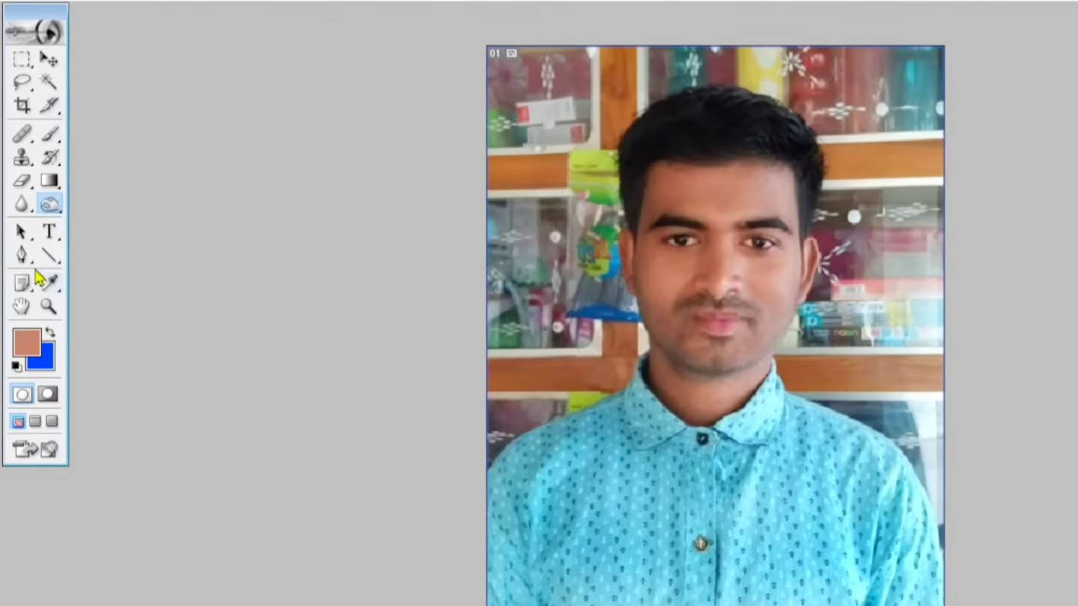
{"action": "left_click", "coordinate": [17, 264]}
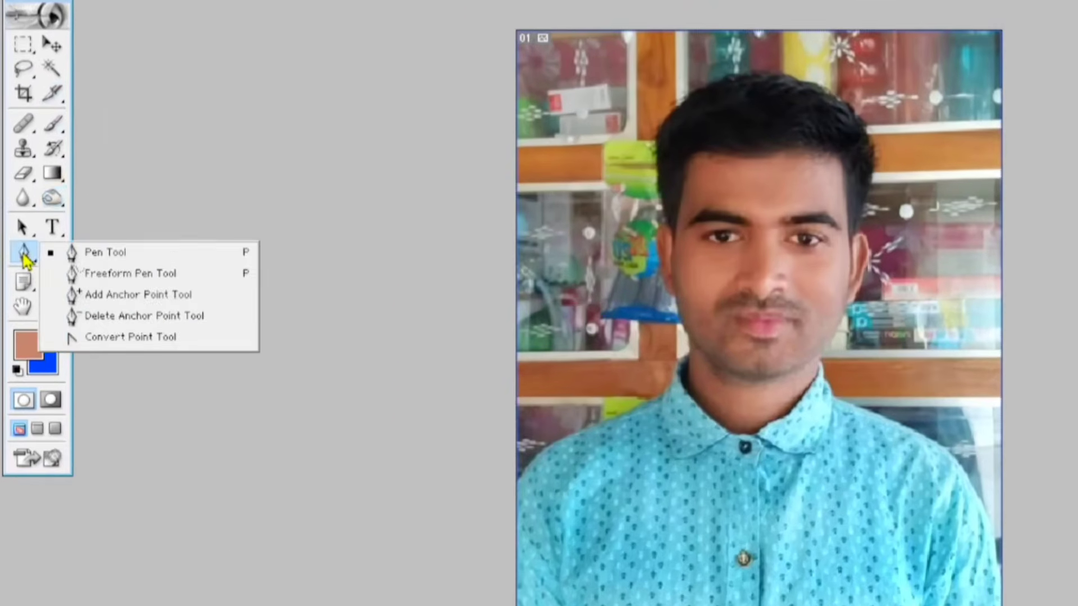
{"action": "left_click", "coordinate": [73, 252]}
{"action": "left_click", "coordinate": [456, 540]}
{"action": "left_click", "coordinate": [468, 512]}
{"action": "left_click", "coordinate": [492, 487]}
{"action": "left_click", "coordinate": [518, 478]}
{"action": "left_click", "coordinate": [550, 466]}
{"action": "left_click", "coordinate": [593, 447]}
{"action": "left_click", "coordinate": [611, 436]}
{"action": "left_click", "coordinate": [628, 424]}
{"action": "left_click", "coordinate": [637, 413]}
{"action": "left_click", "coordinate": [641, 398]}
{"action": "left_click", "coordinate": [649, 387]}
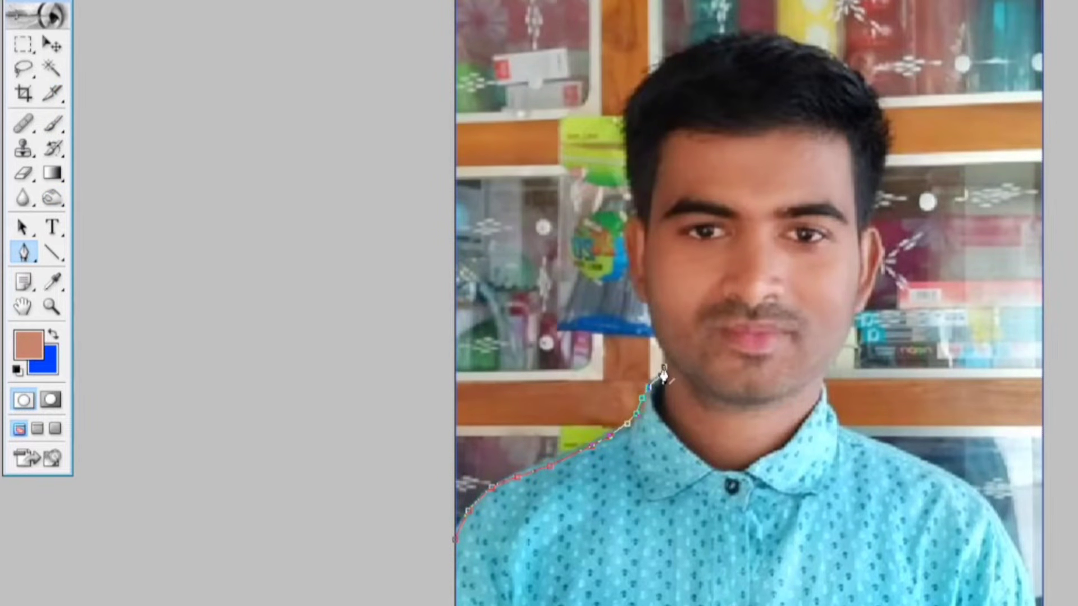
- Extend the path from the collar up the neck and jaw to the earlobe on the photo's left side
{"action": "scroll", "coordinate": [664, 375], "scroll_direction": "down", "scroll_amount": 1}
{"action": "left_click", "coordinate": [52, 307]}
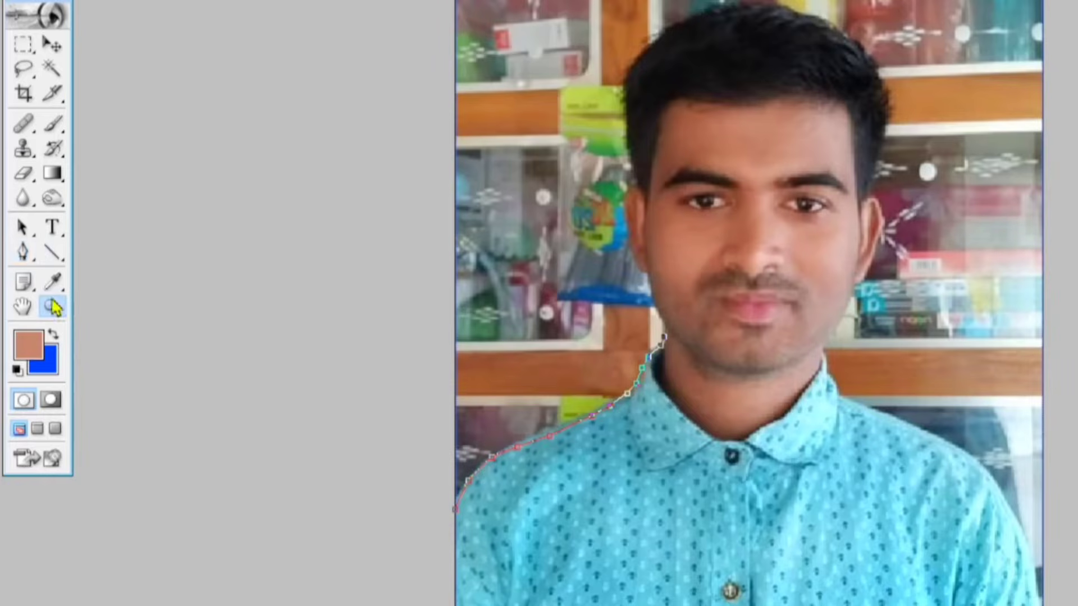
{"action": "left_click", "coordinate": [926, 464]}
{"action": "scroll", "coordinate": [733, 438], "scroll_direction": "up", "scroll_amount": 6}
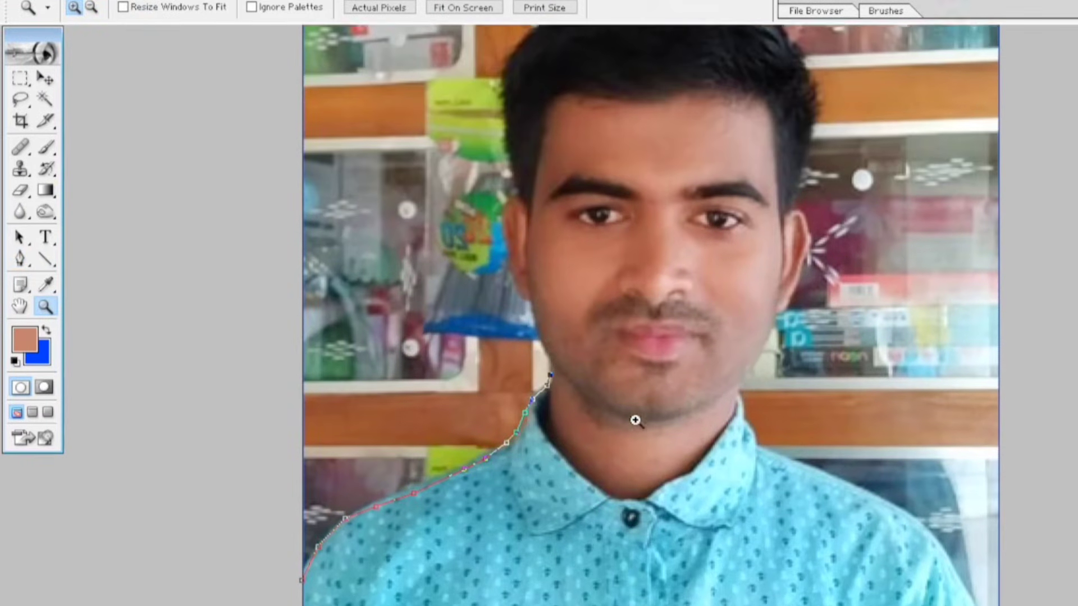
{"action": "scroll", "coordinate": [635, 420], "scroll_direction": "up", "scroll_amount": 5}
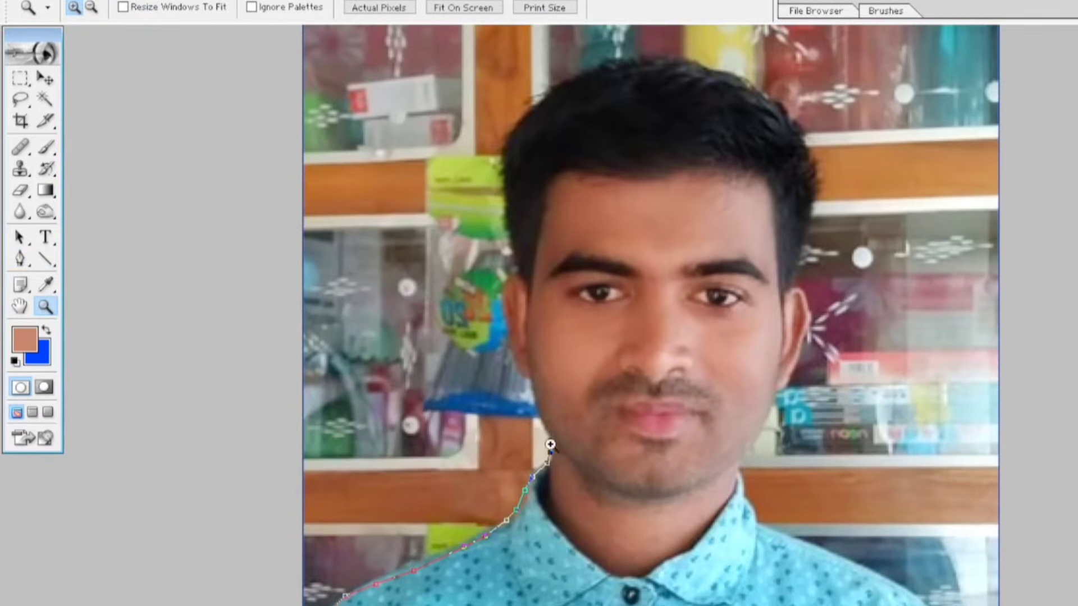
{"action": "left_click_drag", "start_coordinate": [20, 260], "coordinate": [84, 255]}
{"action": "left_click", "coordinate": [551, 452]}
{"action": "left_click", "coordinate": [538, 404]}
{"action": "left_click", "coordinate": [528, 379]}
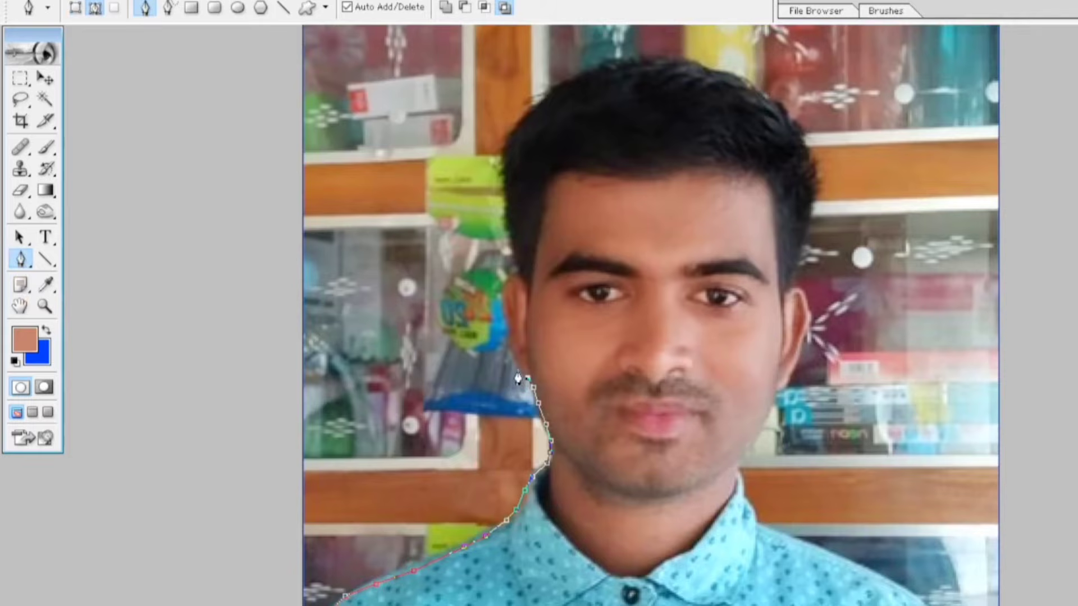
- Continue the path around the ear and up the side of the hair on the photo's left side
{"action": "left_click", "coordinate": [508, 337]}
{"action": "left_click", "coordinate": [511, 278]}
{"action": "left_click", "coordinate": [504, 180]}
{"action": "left_click", "coordinate": [501, 162]}
{"action": "left_click", "coordinate": [521, 125]}
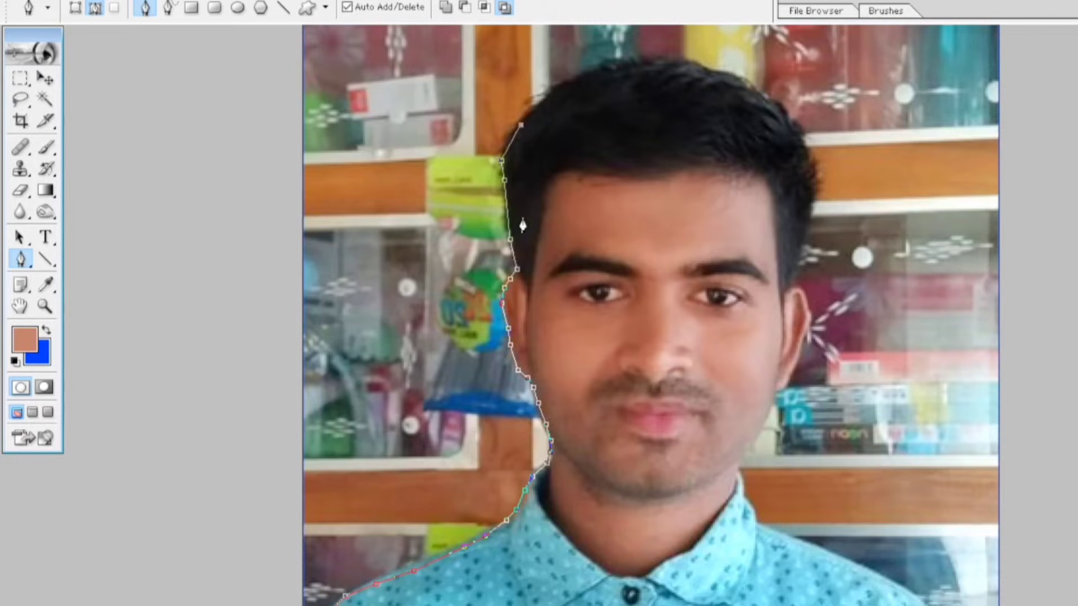
- Continue the Pen path over the top of the hair to its upper corner on the photo's right side
{"action": "left_click", "coordinate": [562, 84]}
{"action": "left_click", "coordinate": [611, 68]}
{"action": "left_click", "coordinate": [649, 59]}
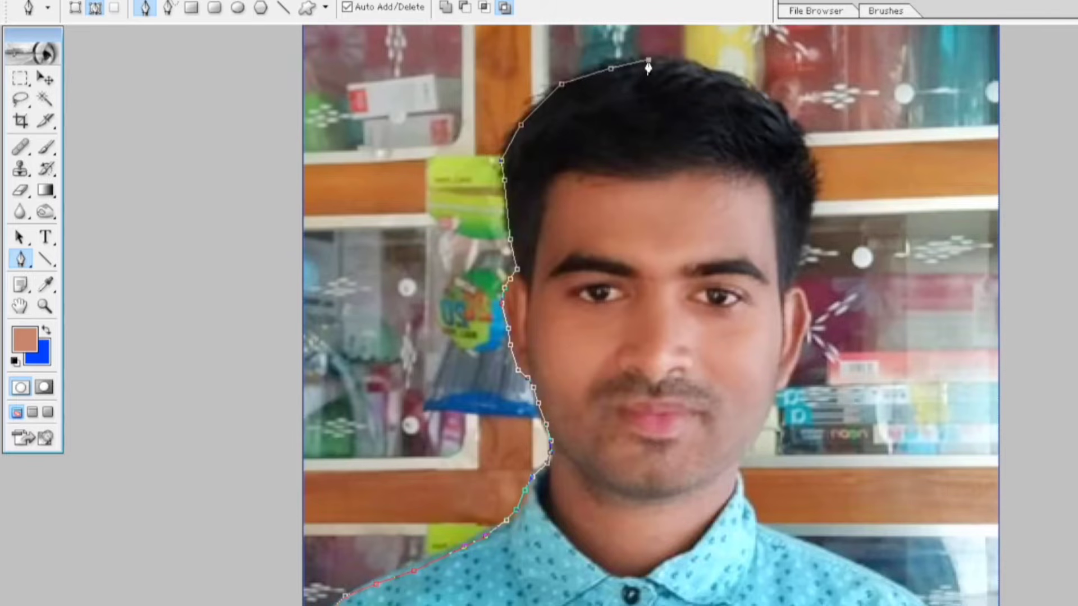
{"action": "left_click", "coordinate": [695, 68]}
{"action": "left_click", "coordinate": [737, 74]}
{"action": "left_click", "coordinate": [771, 98]}
{"action": "left_click", "coordinate": [789, 117]}
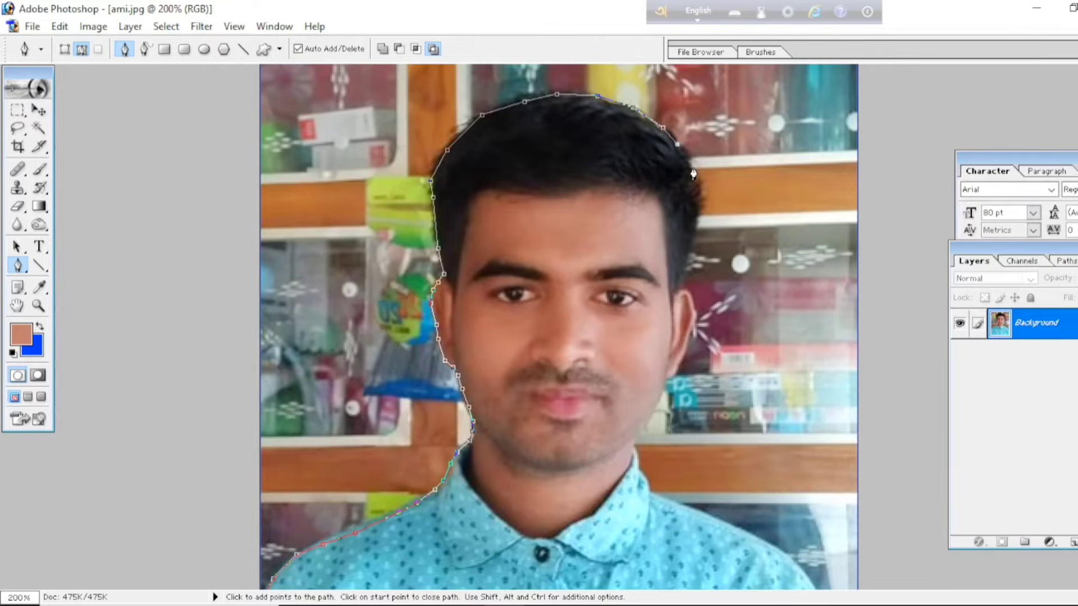
- Extend the path down the upper side of the hair on the photo's right side
{"action": "left_click", "coordinate": [693, 167]}
{"action": "left_click", "coordinate": [696, 184]}
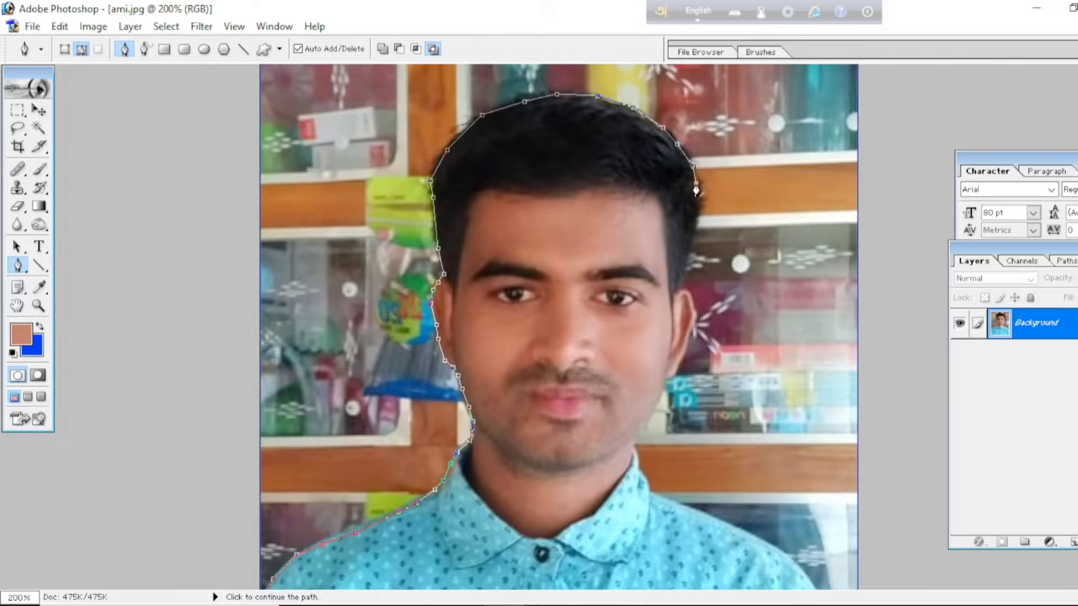
{"action": "left_click", "coordinate": [697, 200]}
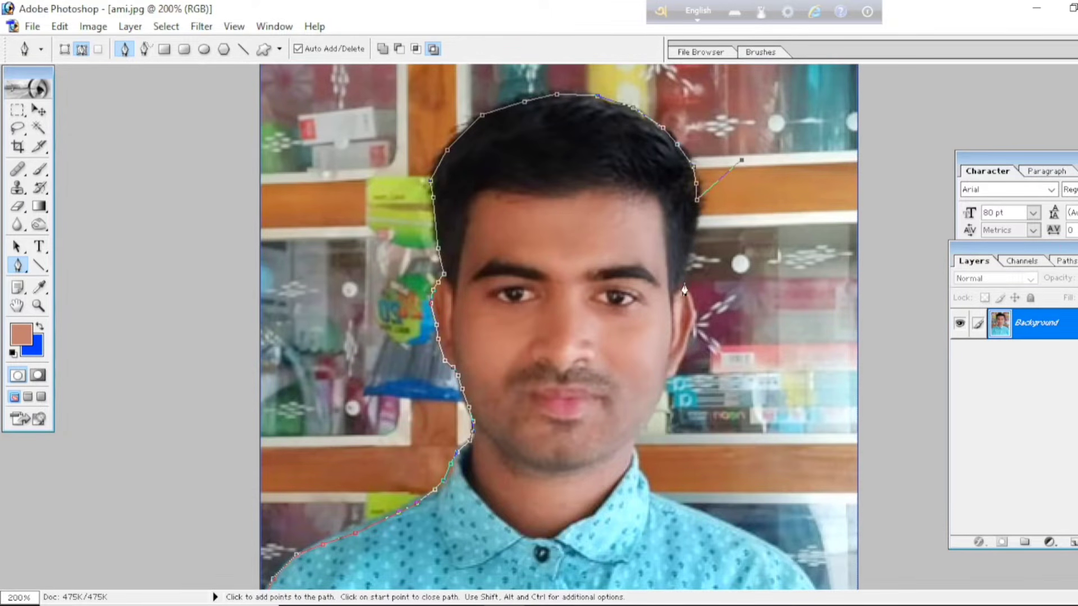
{"action": "left_click", "coordinate": [762, 152]}
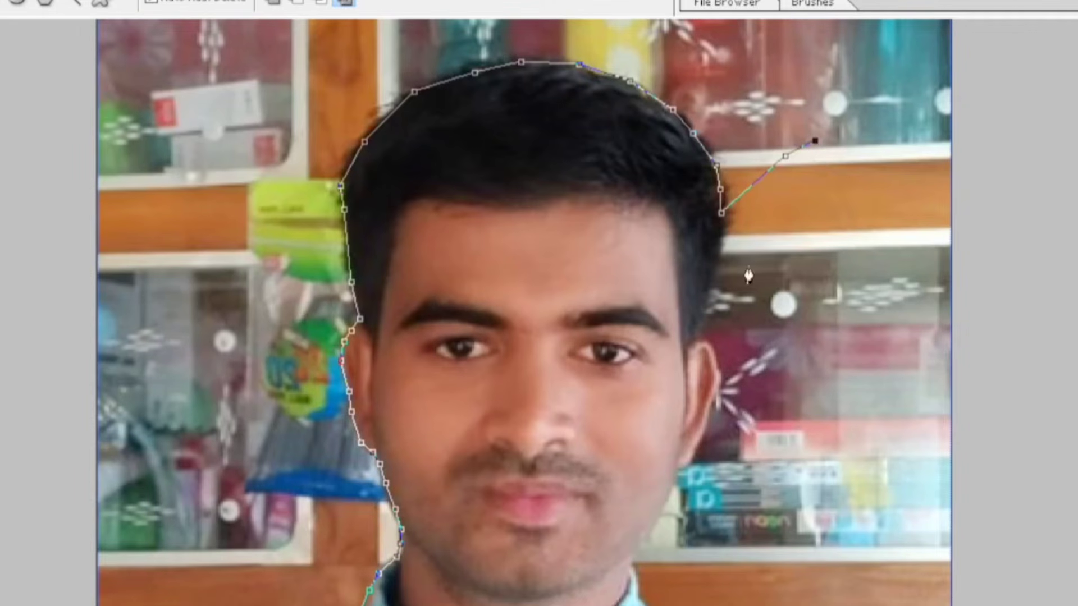
{"action": "left_click", "coordinate": [727, 238]}
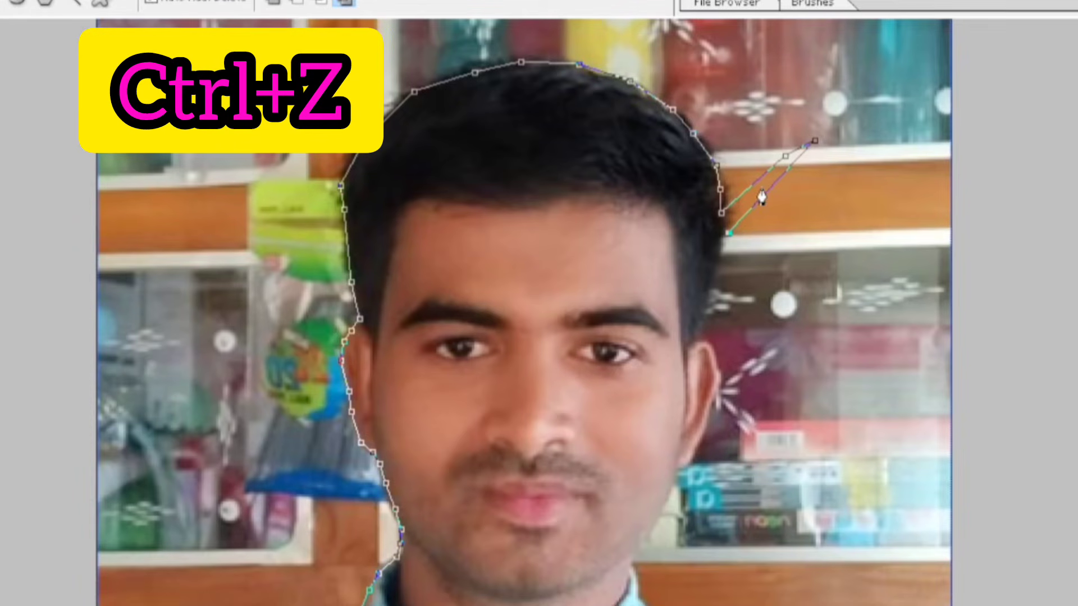
{"action": "key", "text": "ctrl+z"}
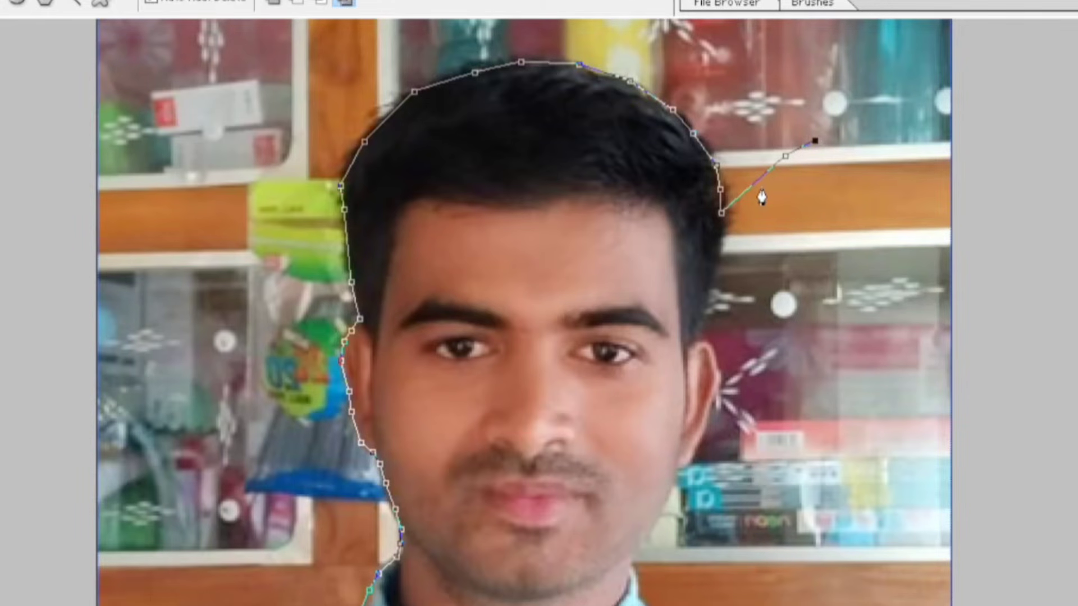
{"action": "key", "text": "ctrl+z"}
{"action": "key", "text": "ctrl+alt+z"}
{"action": "key", "text": "ctrl+alt+z"}
{"action": "key", "text": "ctrl+alt+z"}
- Continue the path along the lower side of the hair to the top of the ear on the photo's right side
{"action": "left_click", "coordinate": [720, 251]}
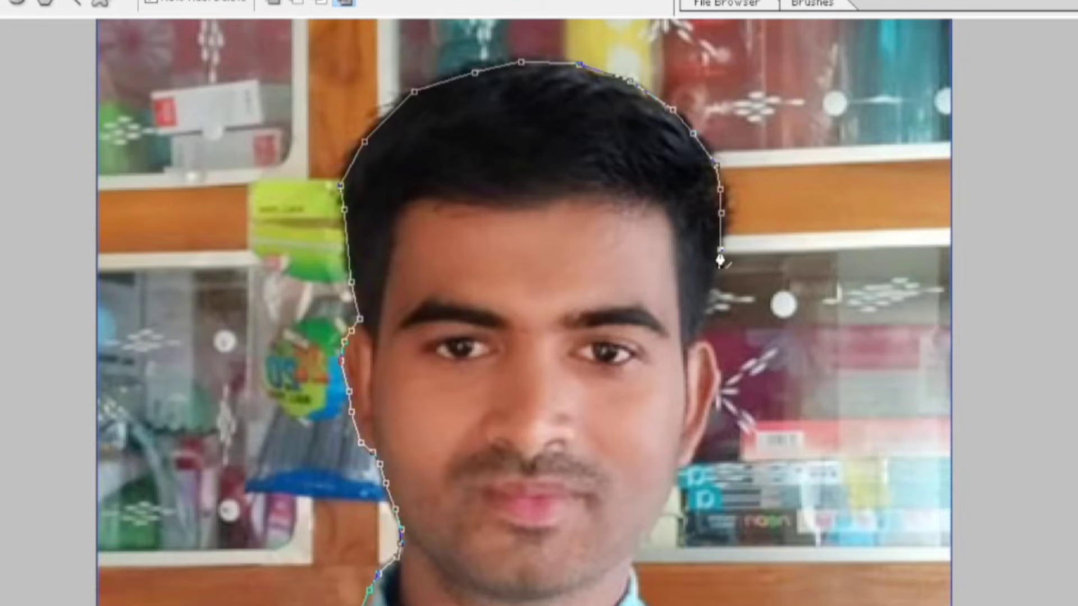
{"action": "left_click", "coordinate": [707, 299]}
{"action": "left_click", "coordinate": [697, 332]}
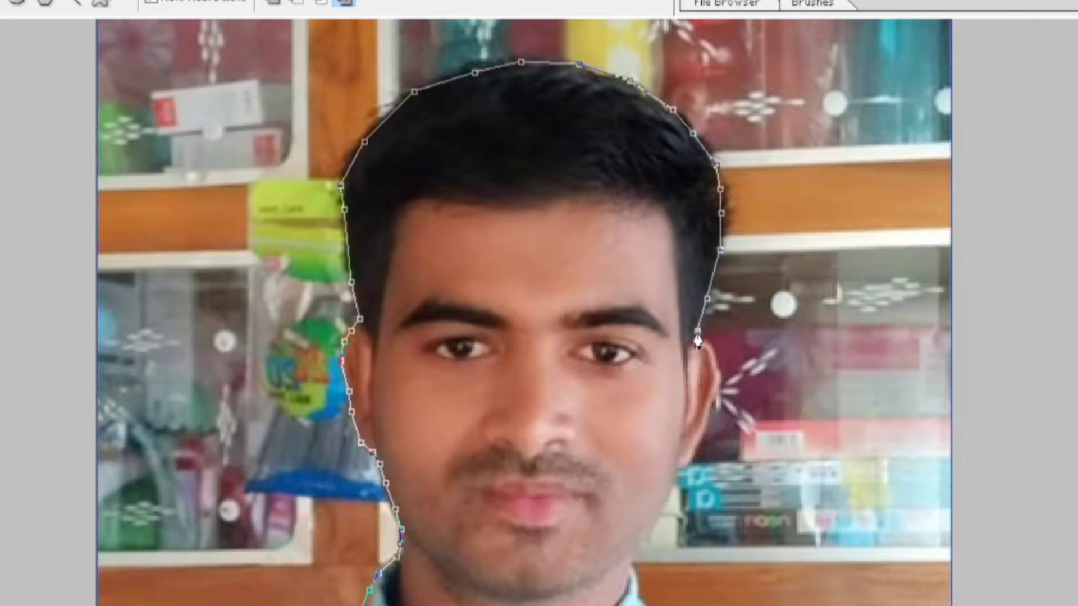
- Trace the path around the outer edge of the ear on the photo's right side, down to the earlobe
{"action": "left_click", "coordinate": [694, 342]}
{"action": "left_click", "coordinate": [713, 352]}
{"action": "left_click", "coordinate": [721, 371]}
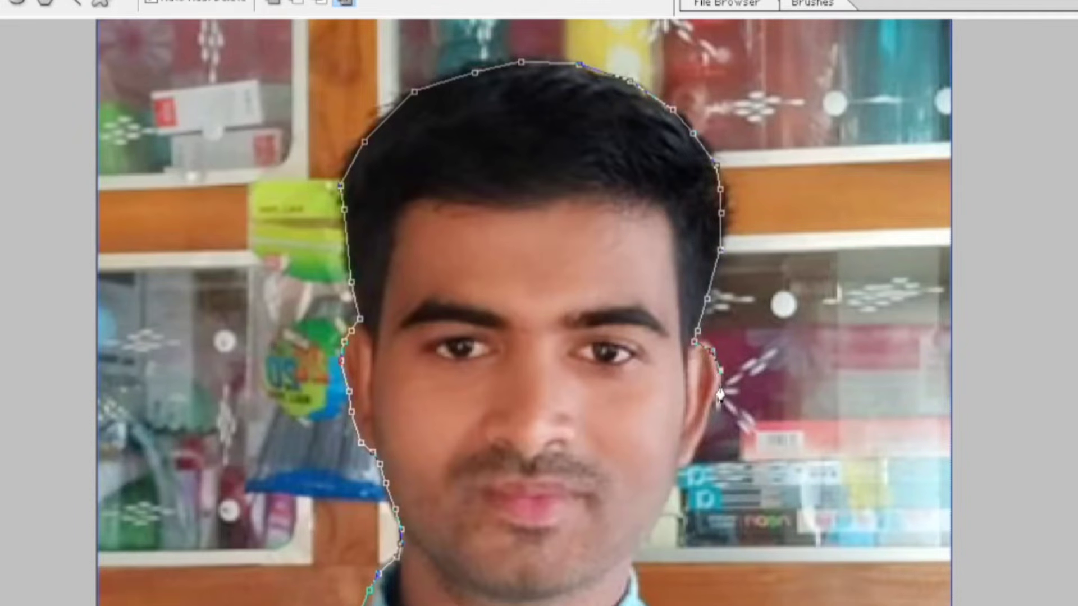
{"action": "left_click", "coordinate": [711, 426]}
{"action": "left_click", "coordinate": [697, 453]}
{"action": "left_click", "coordinate": [686, 467]}
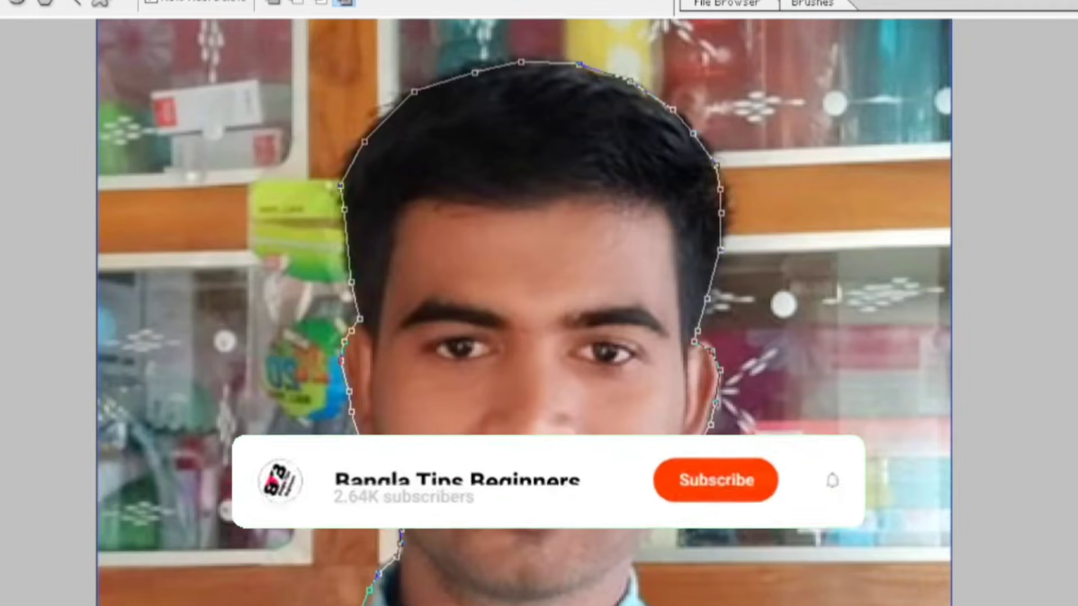
- Extend the path from the earlobe along the jaw and down the shirt collar to the shoulder on the photo's right side
{"action": "scroll", "coordinate": [679, 426], "scroll_direction": "down", "scroll_amount": 3}
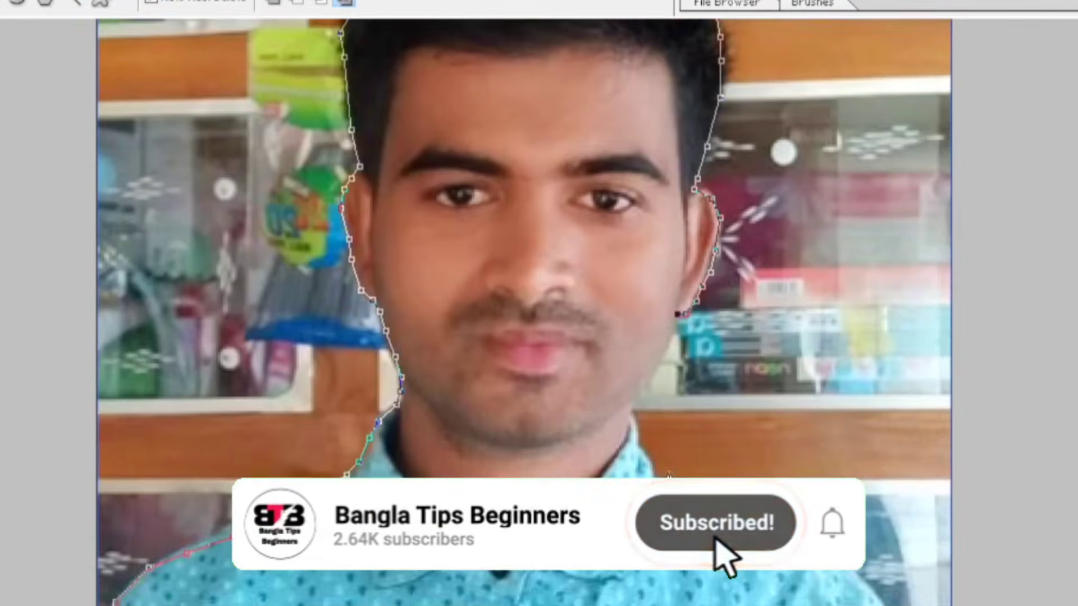
{"action": "left_click", "coordinate": [672, 337]}
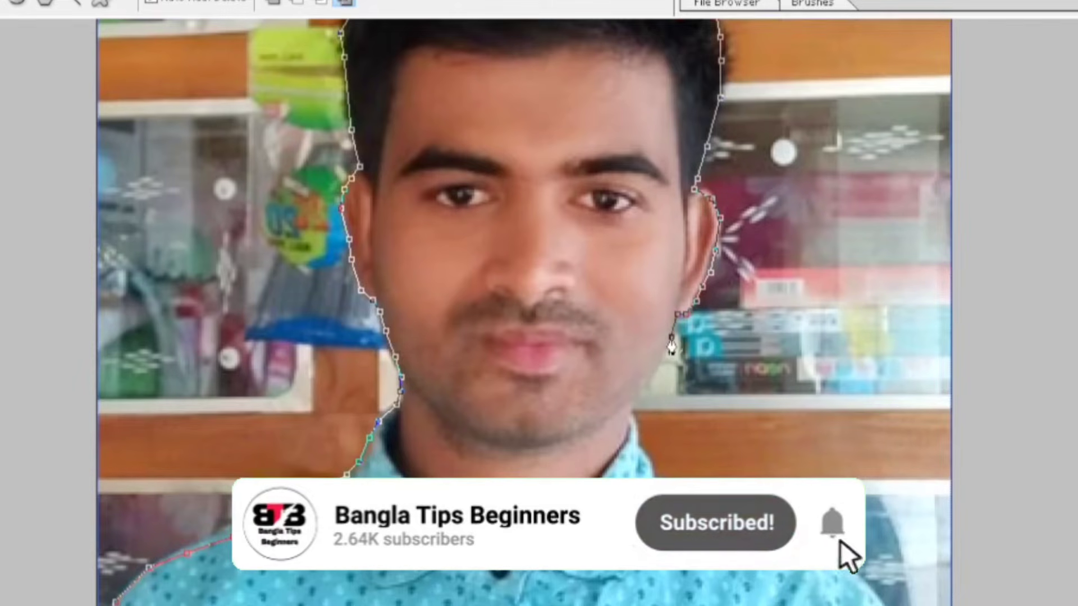
{"action": "left_click", "coordinate": [655, 374]}
{"action": "left_click", "coordinate": [643, 388]}
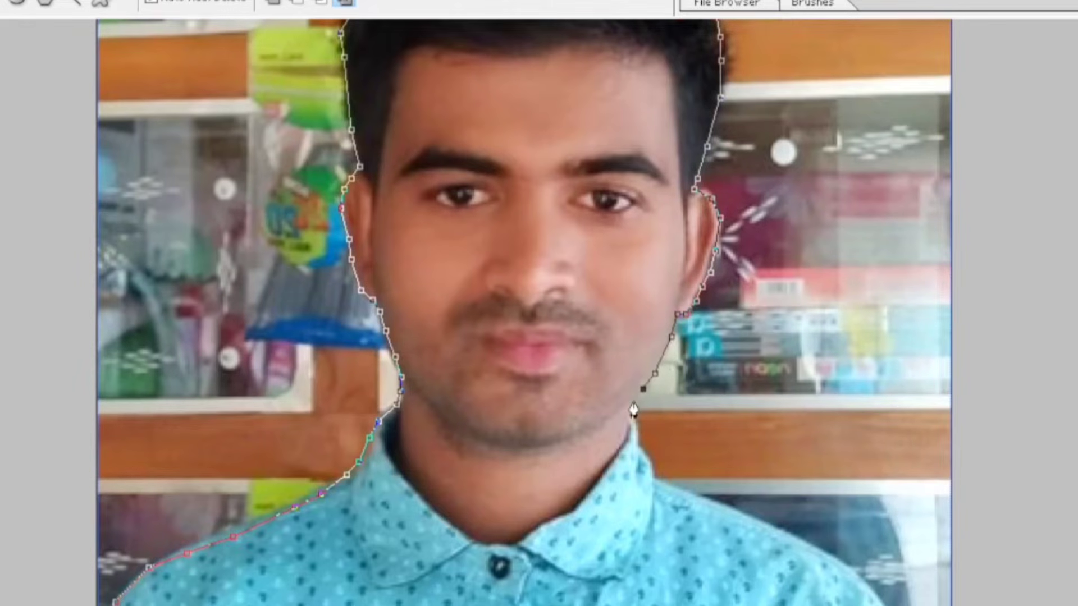
{"action": "left_click", "coordinate": [637, 422]}
{"action": "left_click", "coordinate": [642, 448]}
{"action": "left_click", "coordinate": [651, 466]}
{"action": "left_click", "coordinate": [656, 476]}
- Trace the path along the shoulder and down the sleeve to the photo's right edge
{"action": "left_click", "coordinate": [683, 496]}
{"action": "left_click", "coordinate": [722, 508]}
{"action": "left_click", "coordinate": [761, 525]}
{"action": "left_click", "coordinate": [808, 544]}
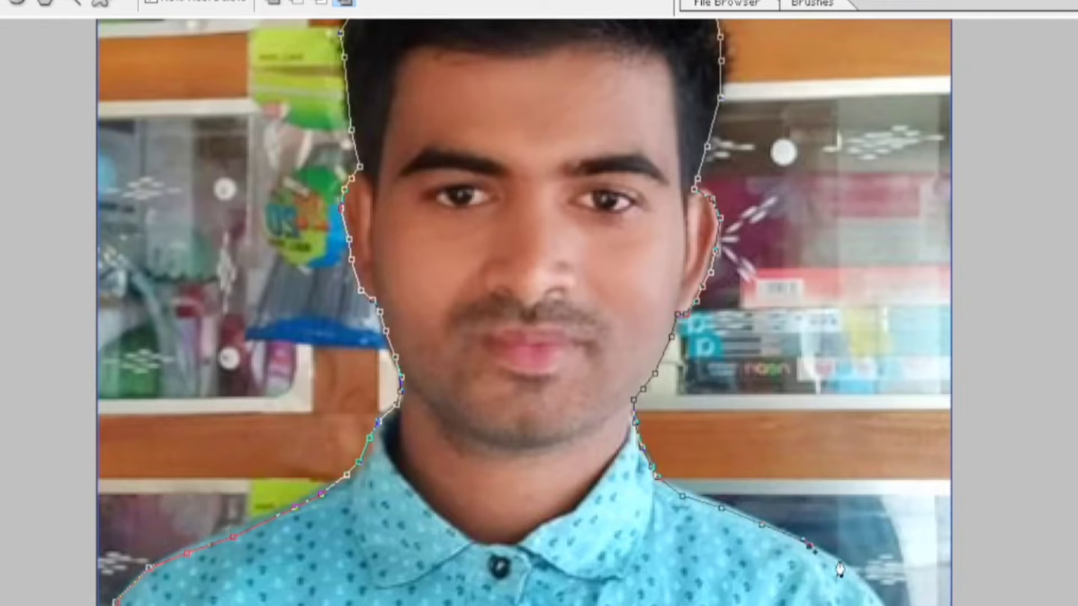
{"action": "left_click", "coordinate": [850, 575]}
{"action": "scroll", "coordinate": [873, 593], "scroll_direction": "down", "scroll_amount": 5}
{"action": "left_click", "coordinate": [886, 487]}
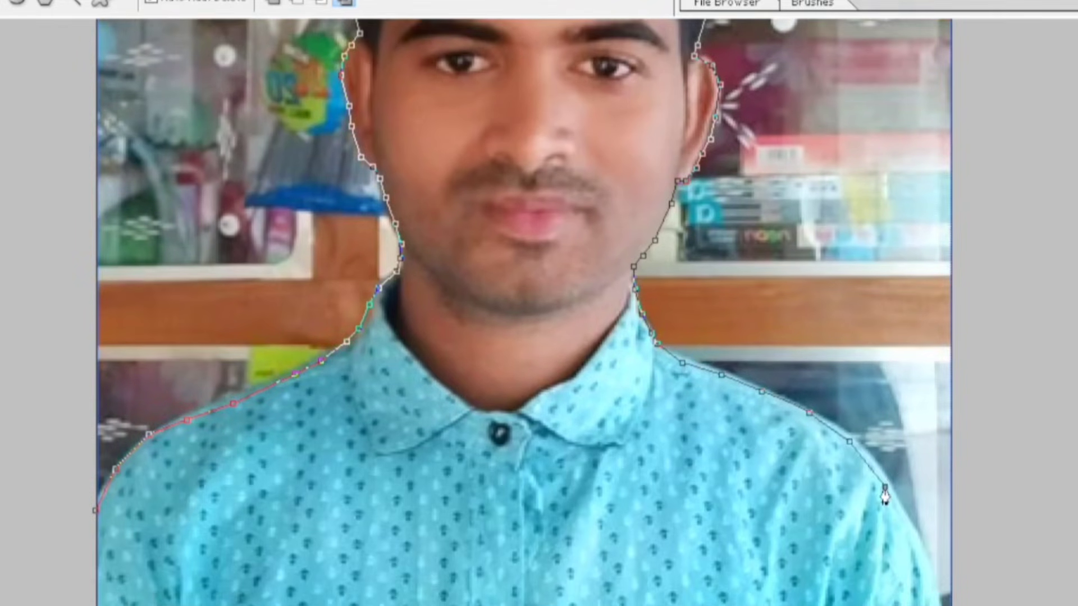
{"action": "left_click", "coordinate": [921, 545]}
{"action": "left_click", "coordinate": [849, 485]}
{"action": "left_click", "coordinate": [850, 497]}
{"action": "left_click", "coordinate": [855, 503]}
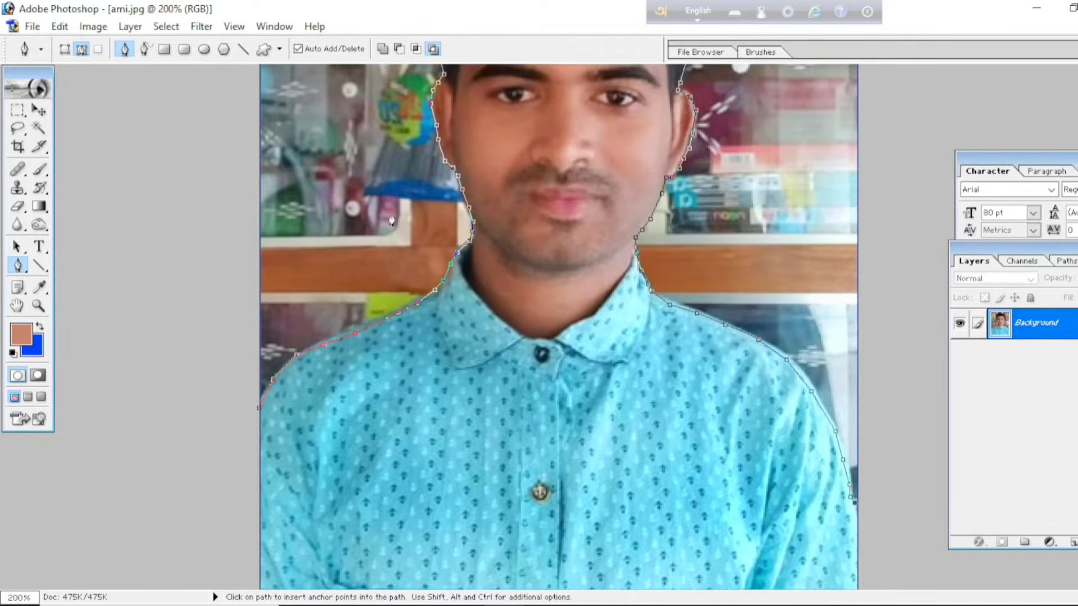
- Carry the path outside the photo and up along its right edge to near the photo's upper end
{"action": "scroll", "coordinate": [398, 188], "scroll_direction": "up", "scroll_amount": 6}
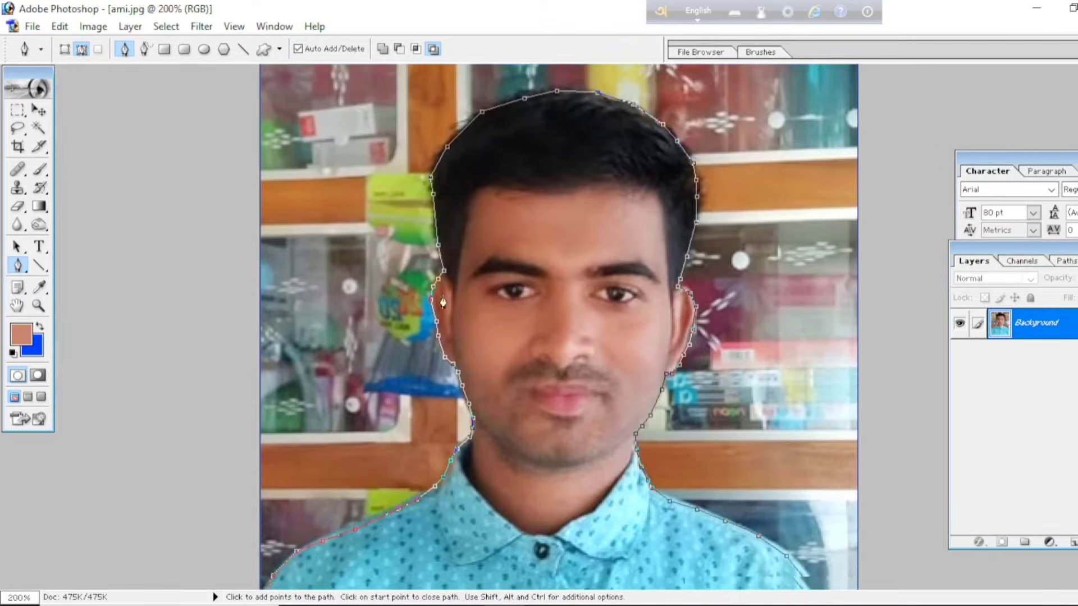
{"action": "scroll", "coordinate": [443, 304], "scroll_direction": "down", "scroll_amount": 6}
{"action": "left_click", "coordinate": [890, 498]}
{"action": "left_click", "coordinate": [896, 421]}
{"action": "left_click", "coordinate": [904, 339]}
{"action": "scroll", "coordinate": [904, 344], "scroll_direction": "up", "scroll_amount": 4}
{"action": "left_click", "coordinate": [904, 339]}
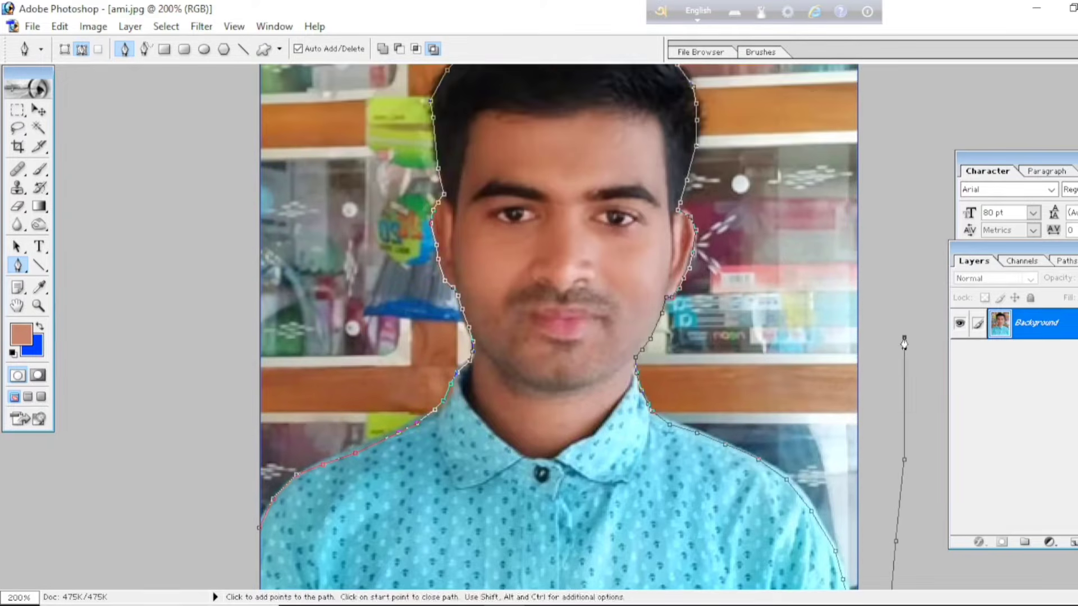
{"action": "scroll", "coordinate": [904, 344], "scroll_direction": "up", "scroll_amount": 4}
{"action": "left_click", "coordinate": [904, 338]}
{"action": "left_click", "coordinate": [904, 181]}
{"action": "left_click", "coordinate": [904, 156]}
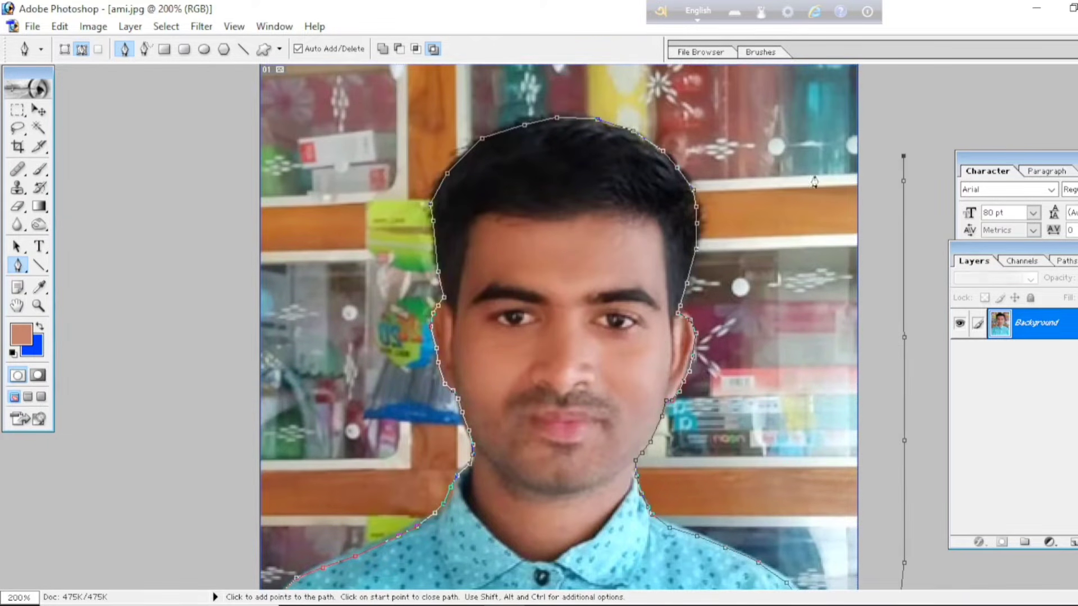
- Loop the path over and around the outside of the photo, close it at its starting point and convert it to a selection
{"action": "left_click", "coordinate": [38, 306]}
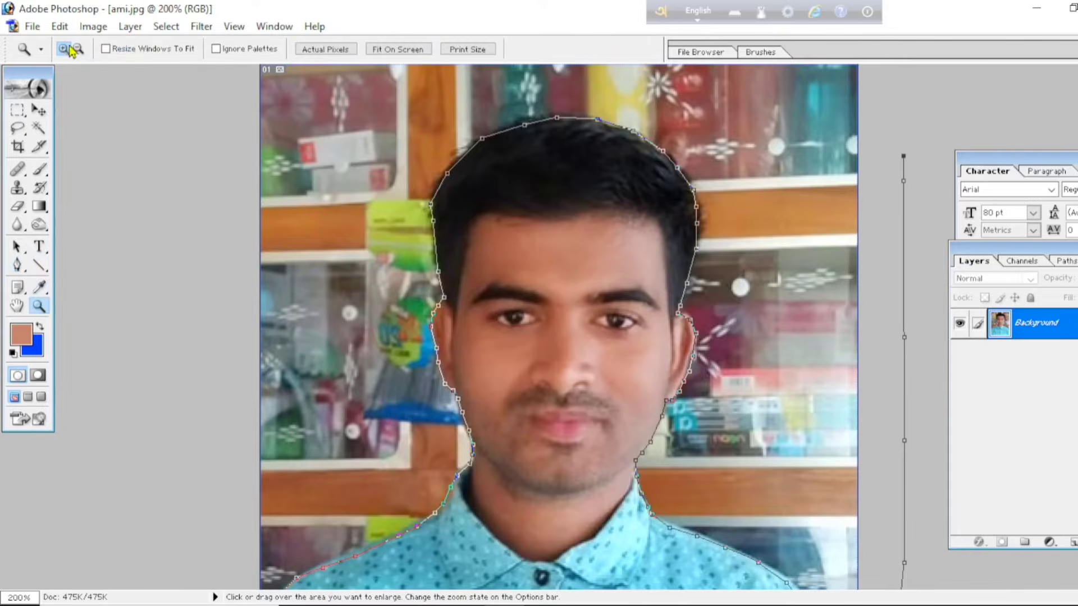
{"action": "left_click", "coordinate": [813, 441]}
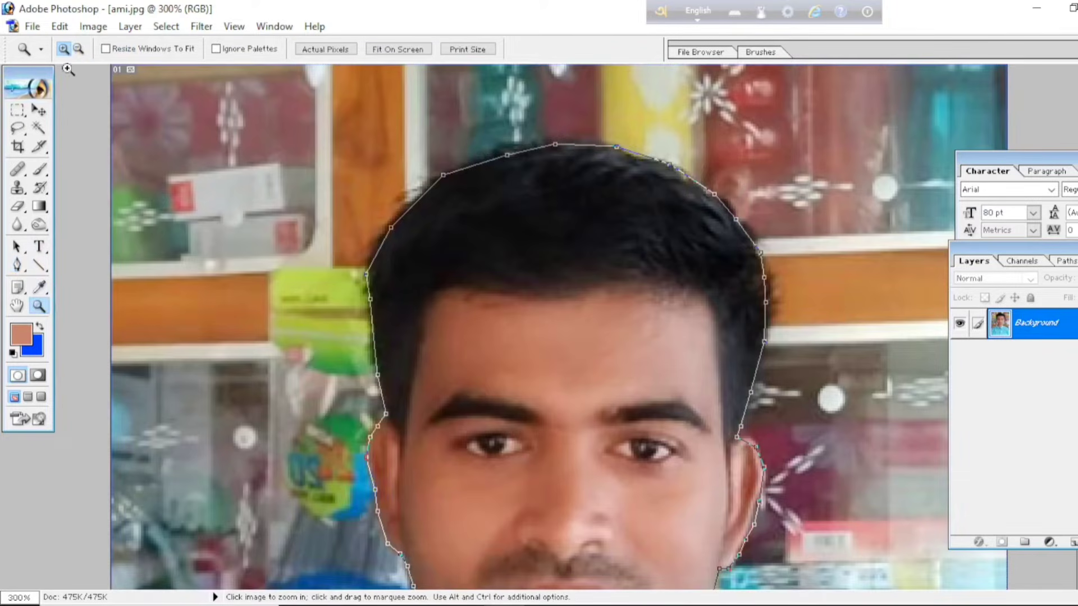
{"action": "left_click", "coordinate": [79, 48]}
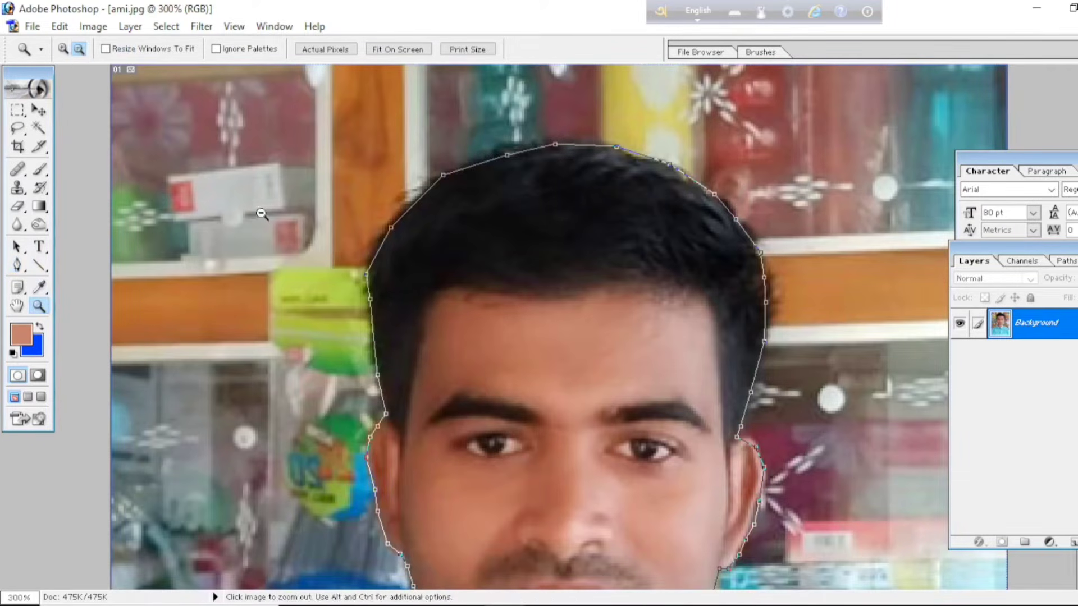
{"action": "left_click", "coordinate": [236, 199]}
{"action": "left_click", "coordinate": [791, 268]}
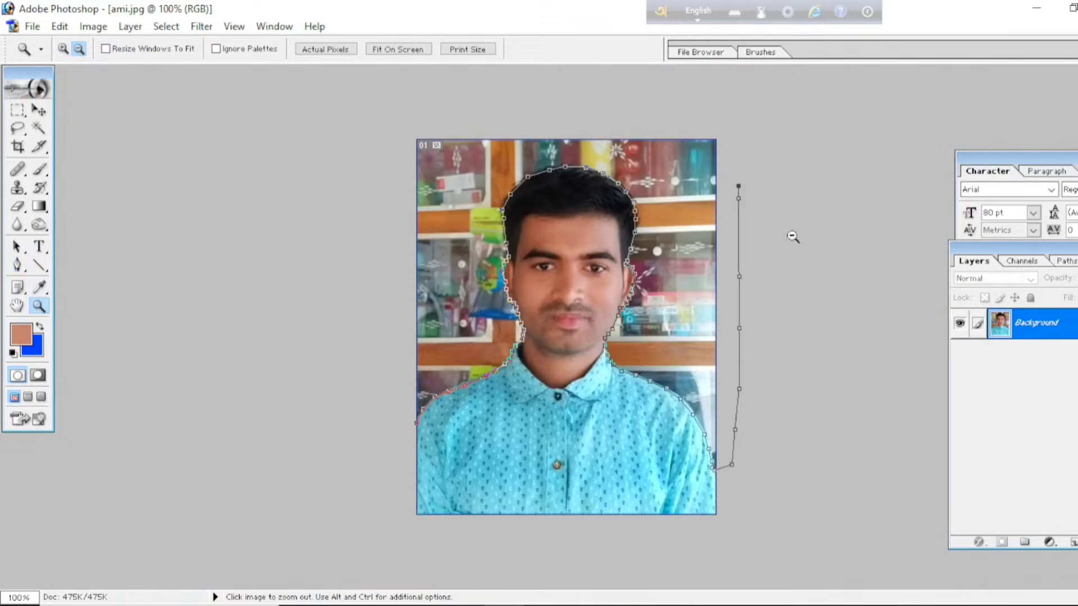
{"action": "left_click", "coordinate": [19, 267]}
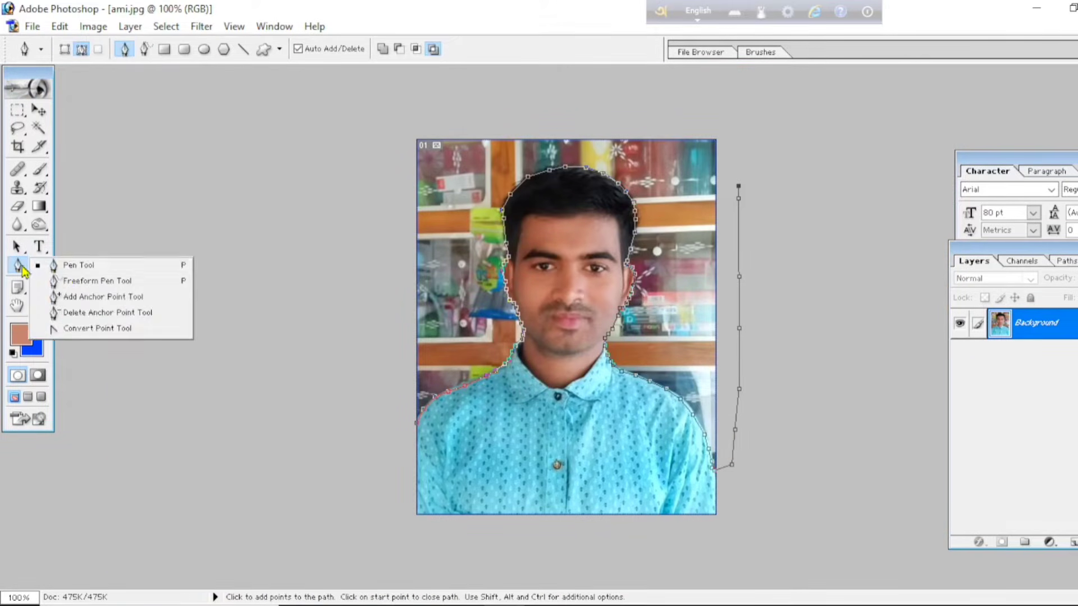
{"action": "left_click", "coordinate": [90, 297]}
{"action": "mouse_move", "coordinate": [761, 144]}
{"action": "left_mouse_down"}
{"action": "mouse_move", "coordinate": [618, 84]}
{"action": "mouse_move", "coordinate": [351, 92]}
{"action": "mouse_move", "coordinate": [224, 399]}
{"action": "mouse_move", "coordinate": [323, 517]}
{"action": "left_mouse_up"}
{"action": "left_click_drag", "start_coordinate": [390, 521], "coordinate": [399, 515]}
{"action": "left_click_drag", "start_coordinate": [406, 470], "coordinate": [408, 451]}
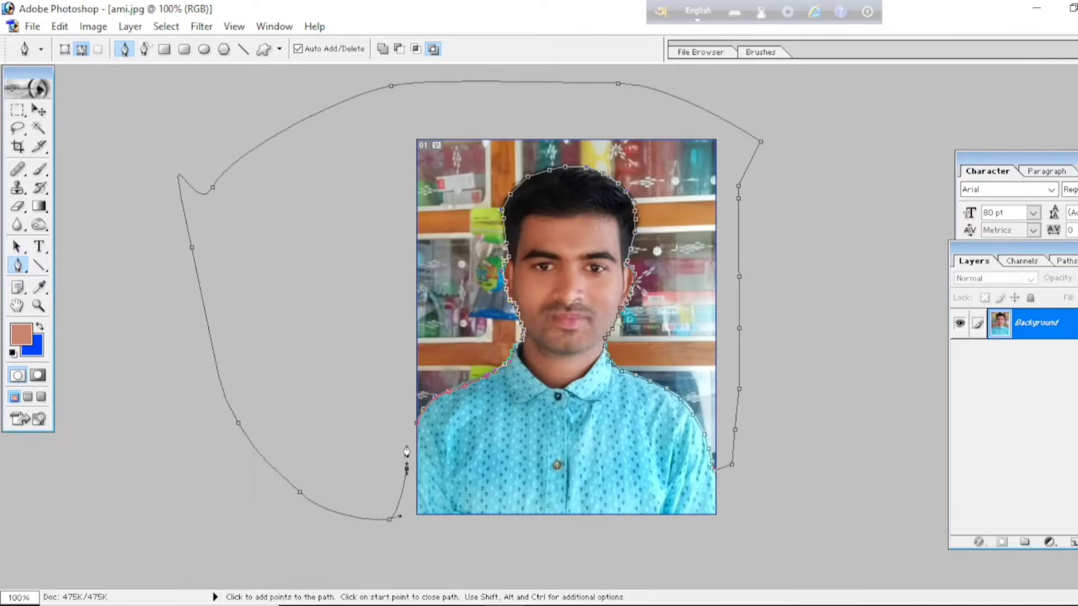
{"action": "left_click", "coordinate": [416, 424]}
{"action": "scroll", "coordinate": [428, 439], "scroll_direction": "down", "scroll_amount": 1}
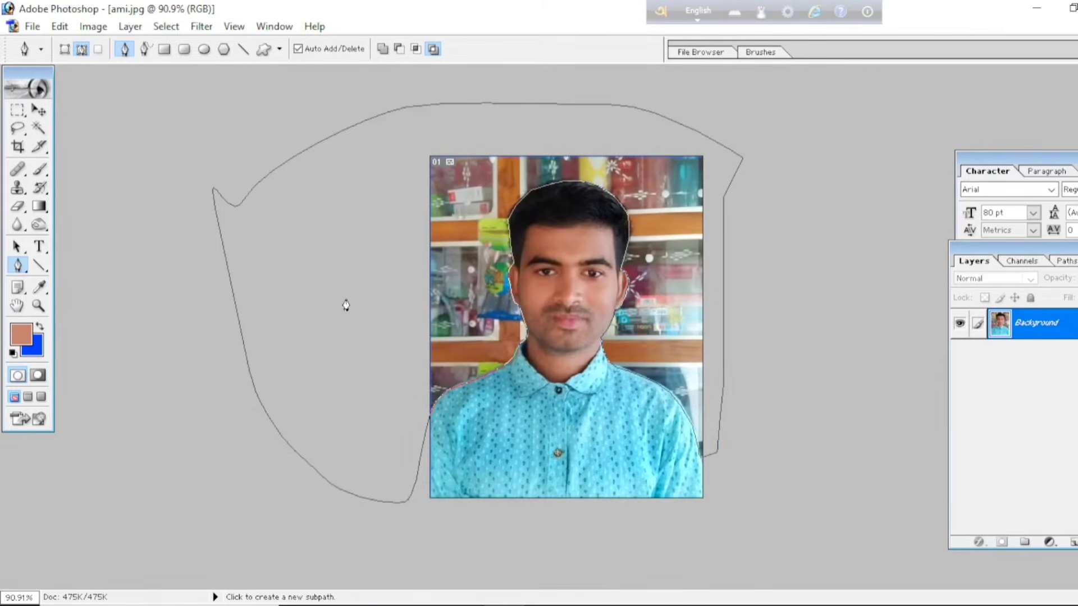
{"action": "key", "text": "ctrl+Return"}
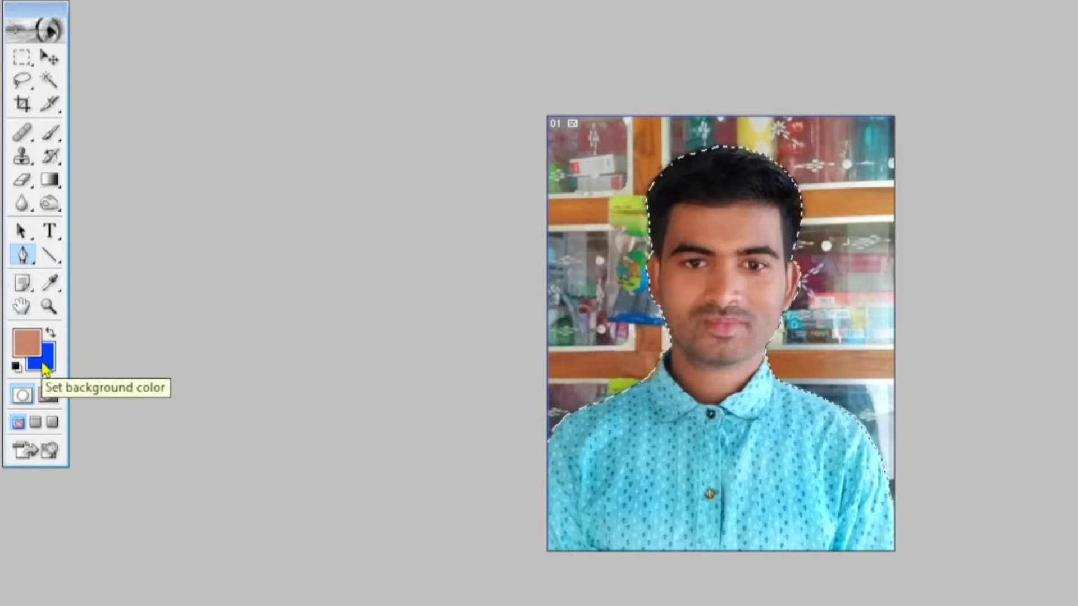
- Set the background colour to the bright blue 1650F7
{"action": "left_click", "coordinate": [44, 365]}
{"action": "left_click_drag", "start_coordinate": [315, 84], "coordinate": [345, 83]}
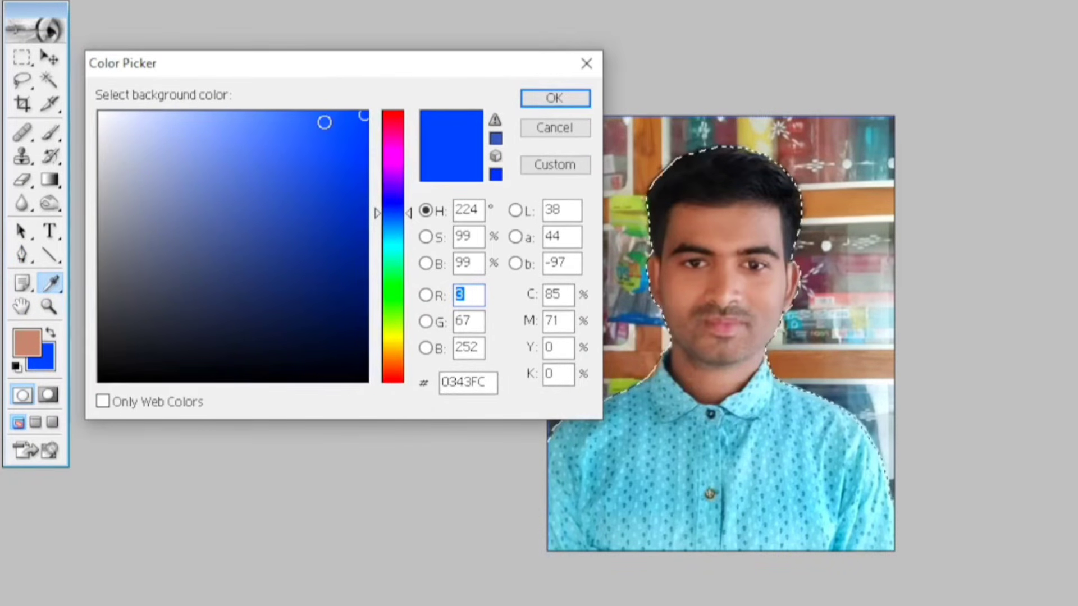
{"action": "left_click", "coordinate": [325, 122]}
{"action": "mouse_move", "coordinate": [341, 131]}
{"action": "left_mouse_down"}
{"action": "mouse_move", "coordinate": [353, 110]}
{"action": "mouse_move", "coordinate": [351, 134]}
{"action": "left_mouse_up"}
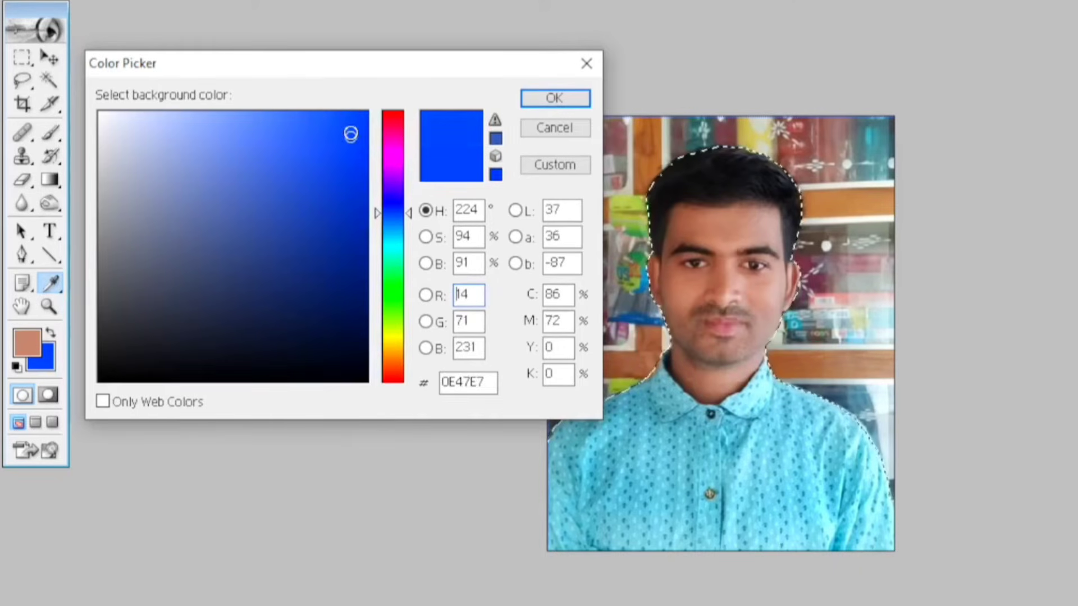
{"action": "left_click_drag", "start_coordinate": [236, 246], "coordinate": [144, 331]}
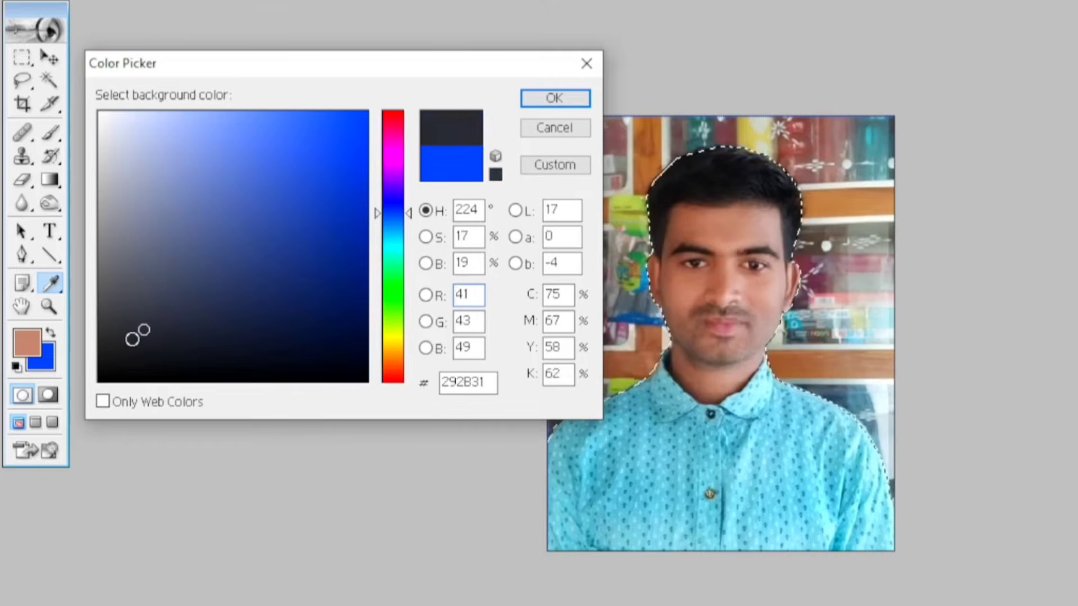
{"action": "left_click_drag", "start_coordinate": [180, 293], "coordinate": [207, 273]}
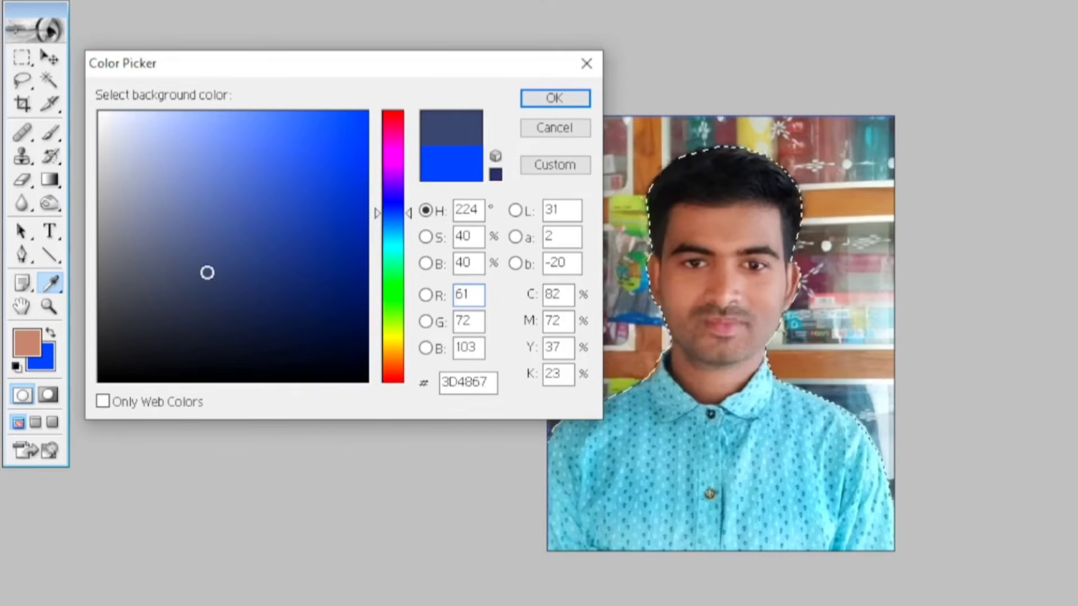
{"action": "left_click", "coordinate": [349, 124]}
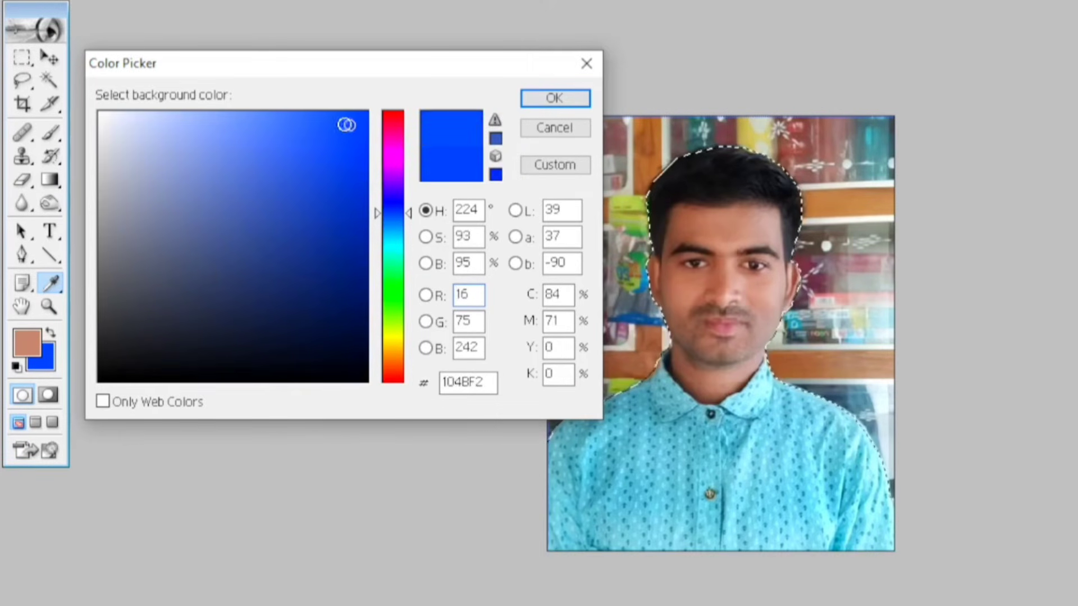
{"action": "left_click", "coordinate": [338, 120]}
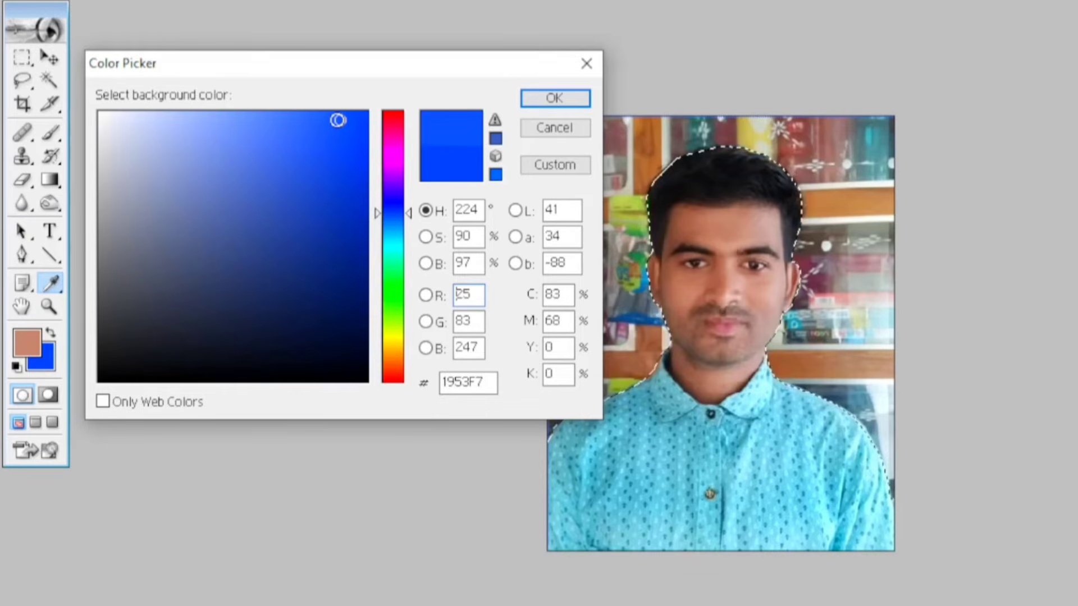
{"action": "left_click", "coordinate": [343, 120]}
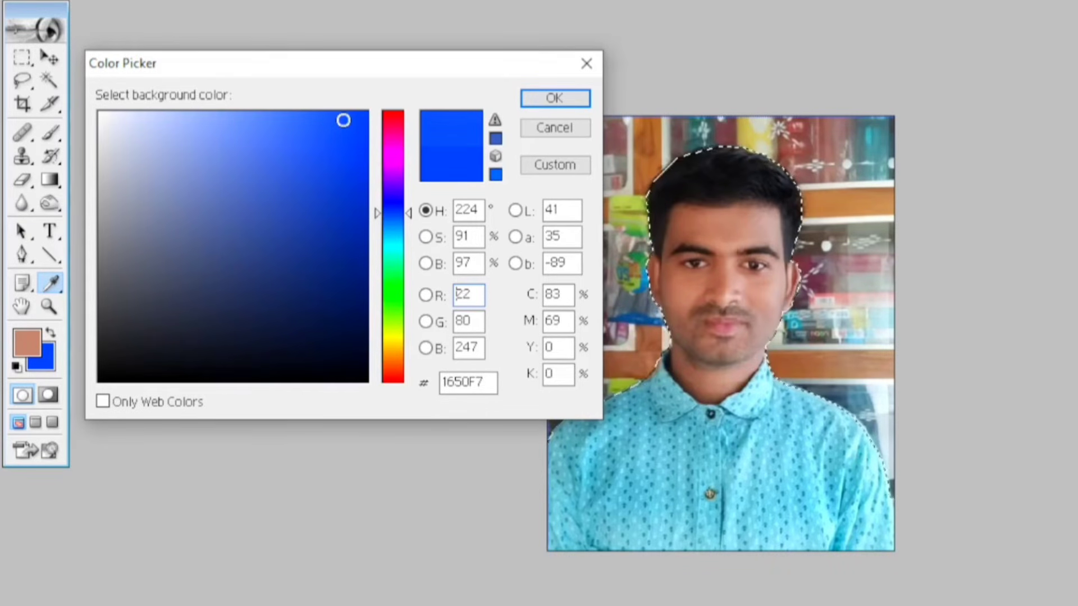
{"action": "left_click", "coordinate": [554, 98]}
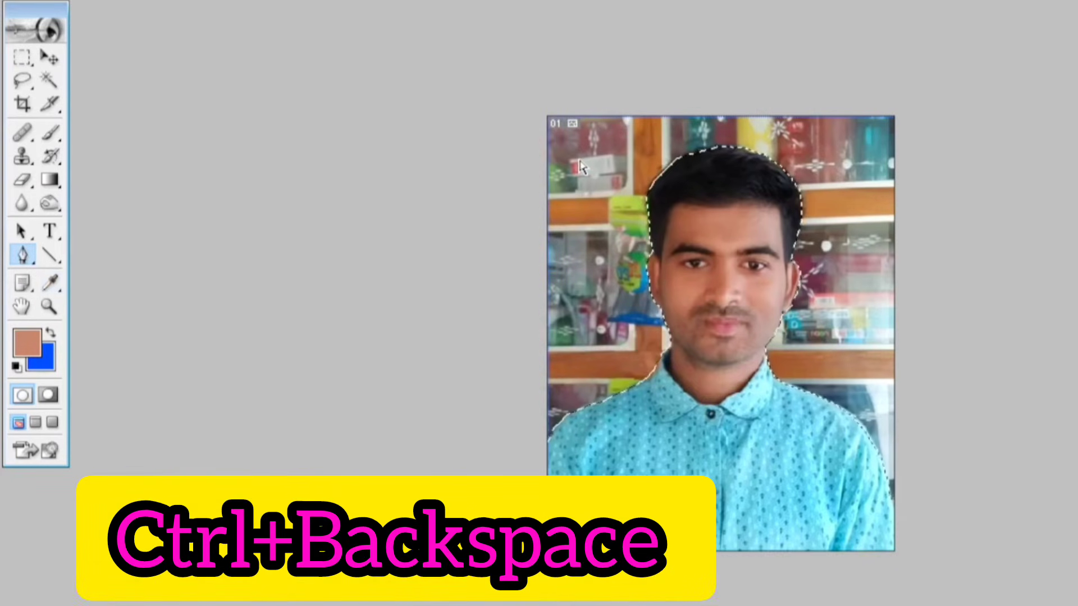
- Fill the selected backdrop behind the man with the blue background colour and remove the selection
{"action": "key", "text": "ctrl+BackSpace"}
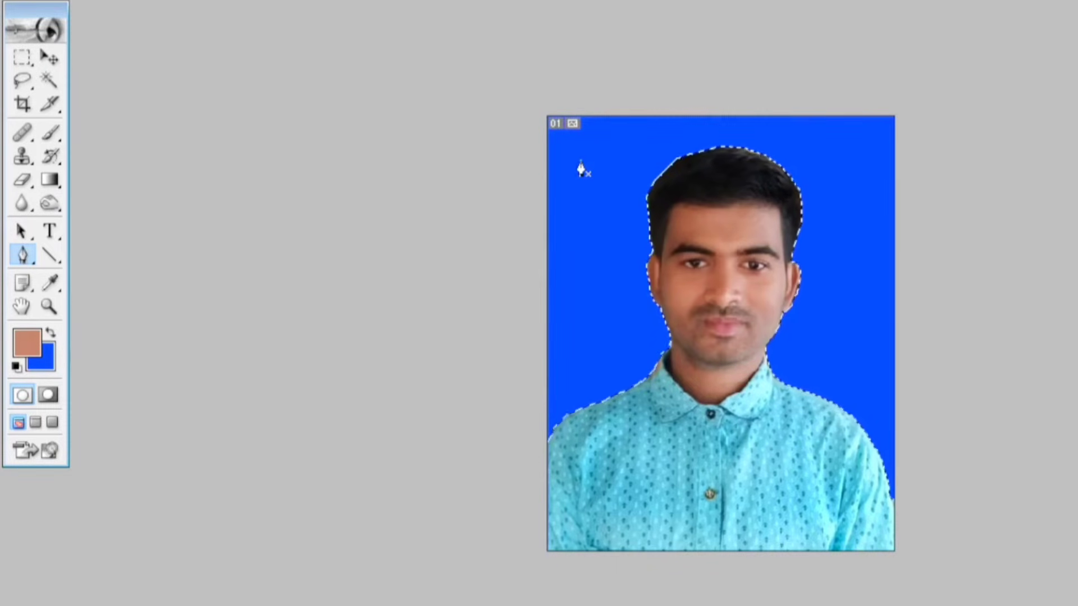
{"action": "key", "text": "ctrl+plus"}
{"action": "key", "text": "ctrl+plus"}
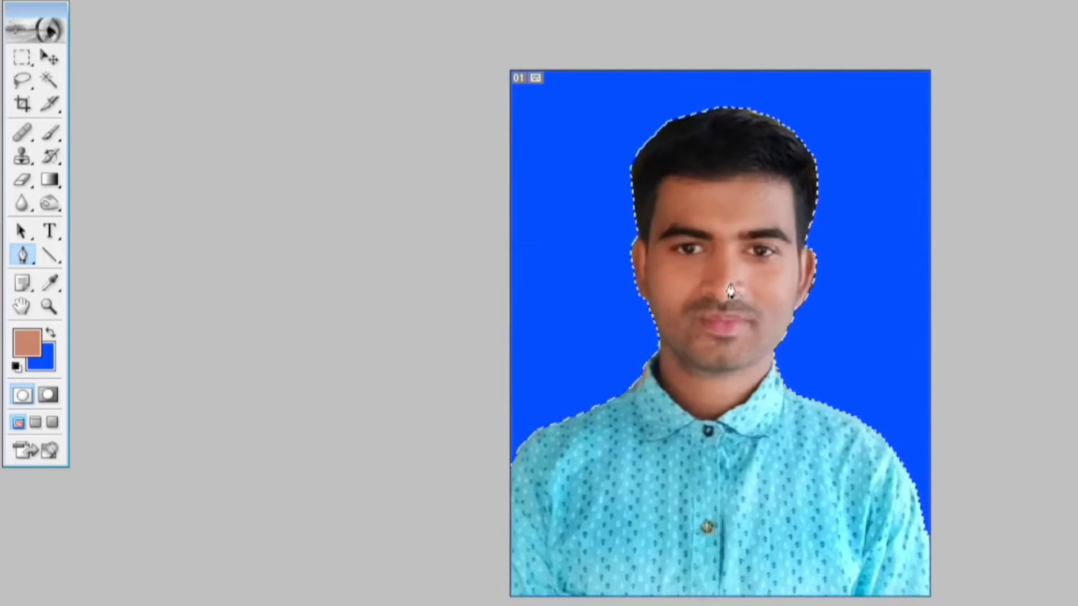
{"action": "key", "text": "ctrl+d"}
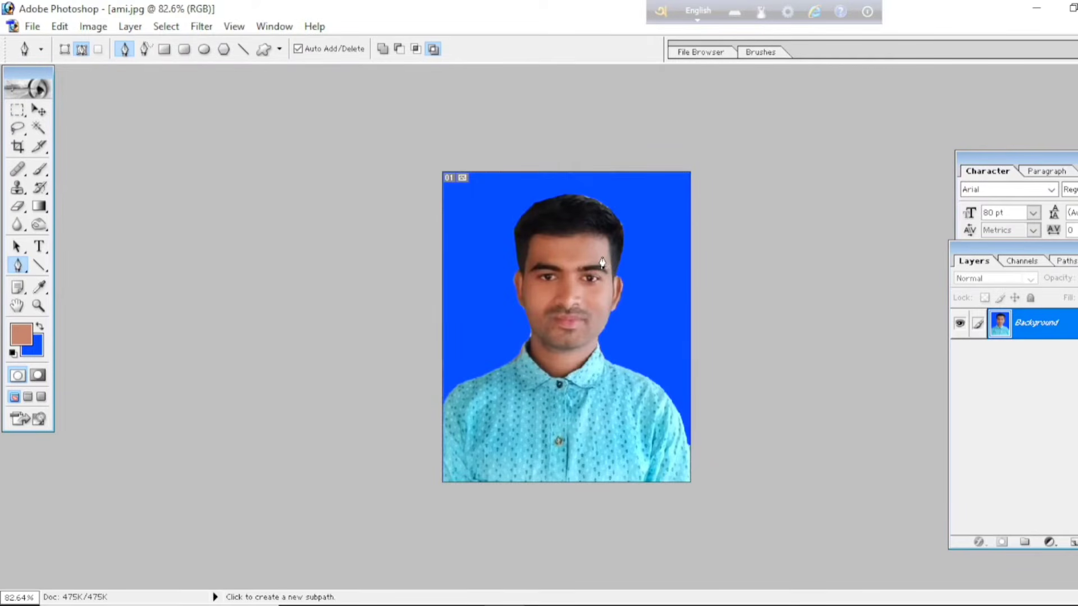
- Examine the portrait's cut-out edges against the blue backdrop at up to 200% magnification, and return to the whole photo with the Move tool active
{"action": "scroll", "coordinate": [602, 263], "scroll_direction": "up", "scroll_amount": 3}
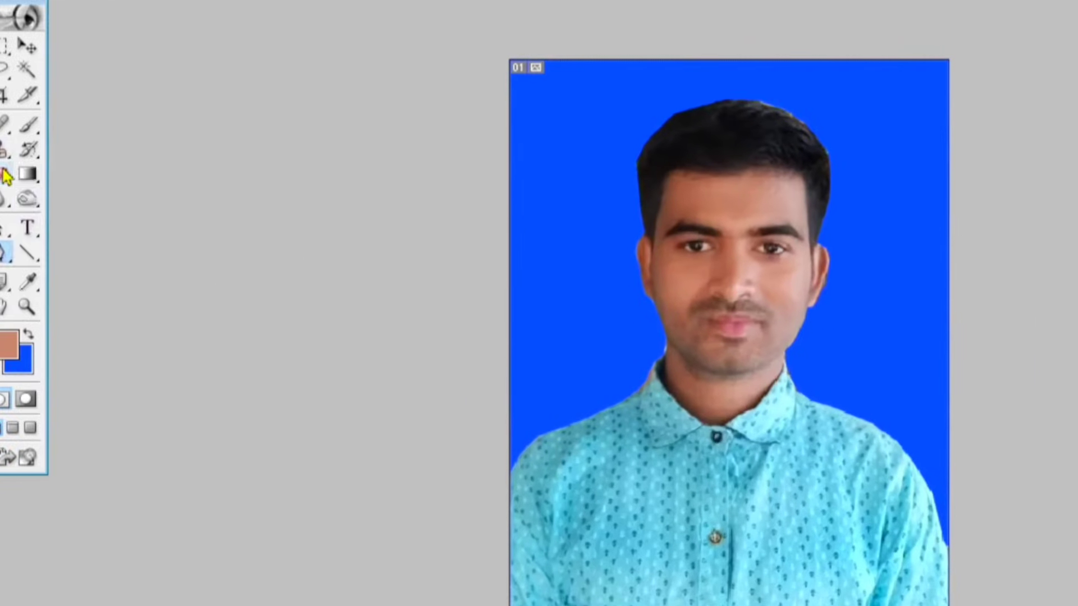
{"action": "right_click", "coordinate": [58, 177]}
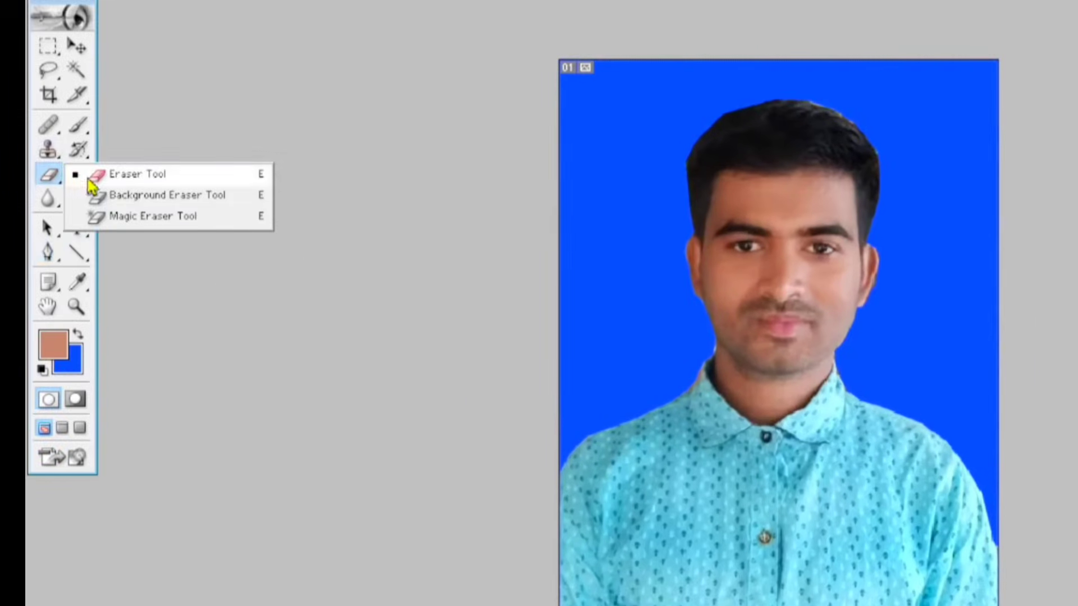
{"action": "left_click", "coordinate": [89, 177]}
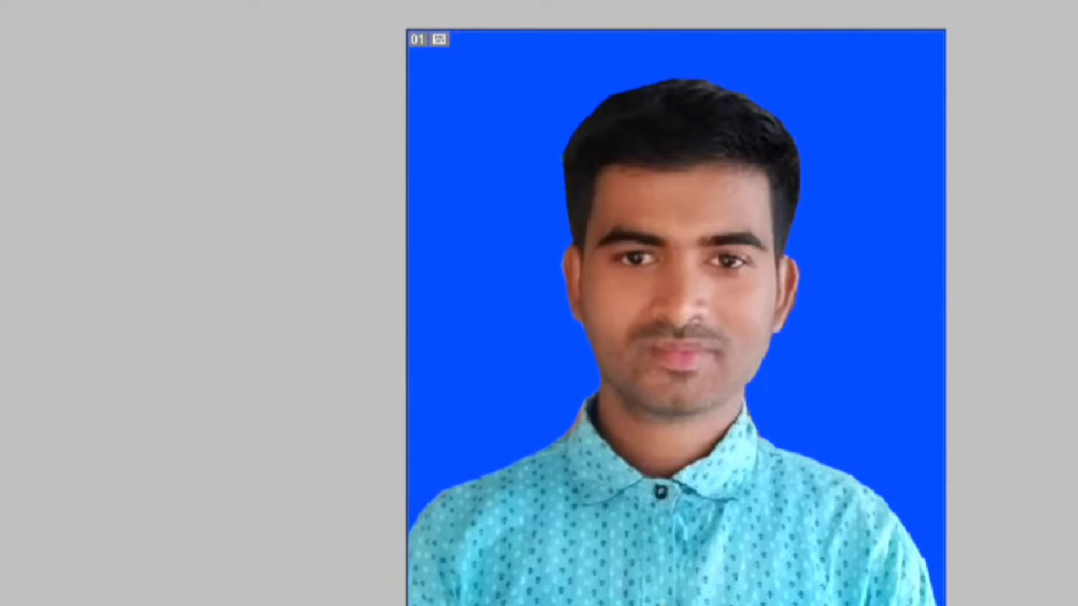
{"action": "scroll", "coordinate": [707, 312], "scroll_direction": "up", "scroll_amount": 3}
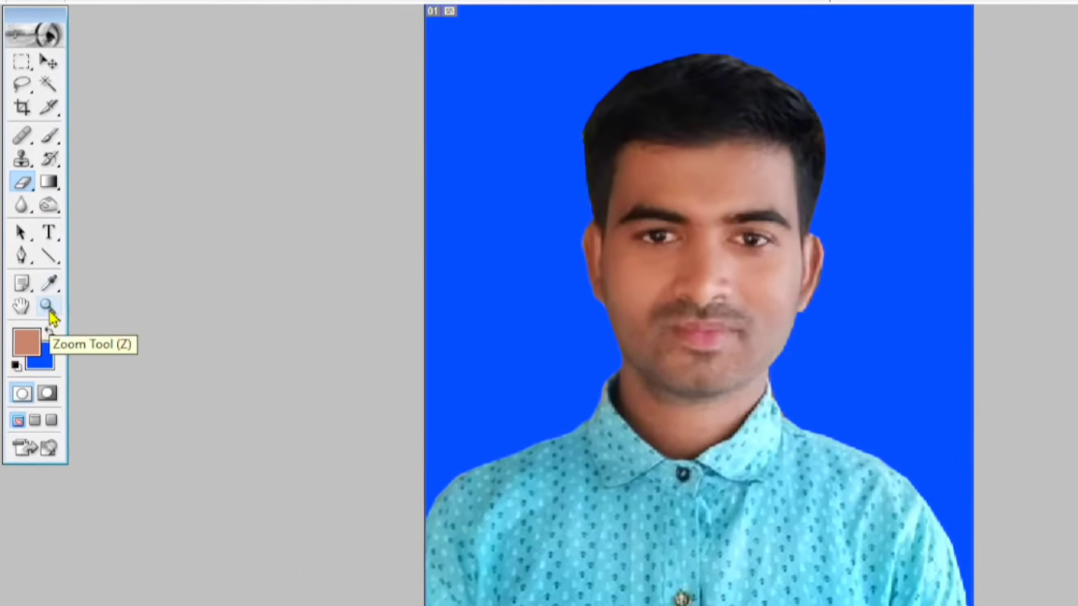
{"action": "left_click", "coordinate": [51, 313]}
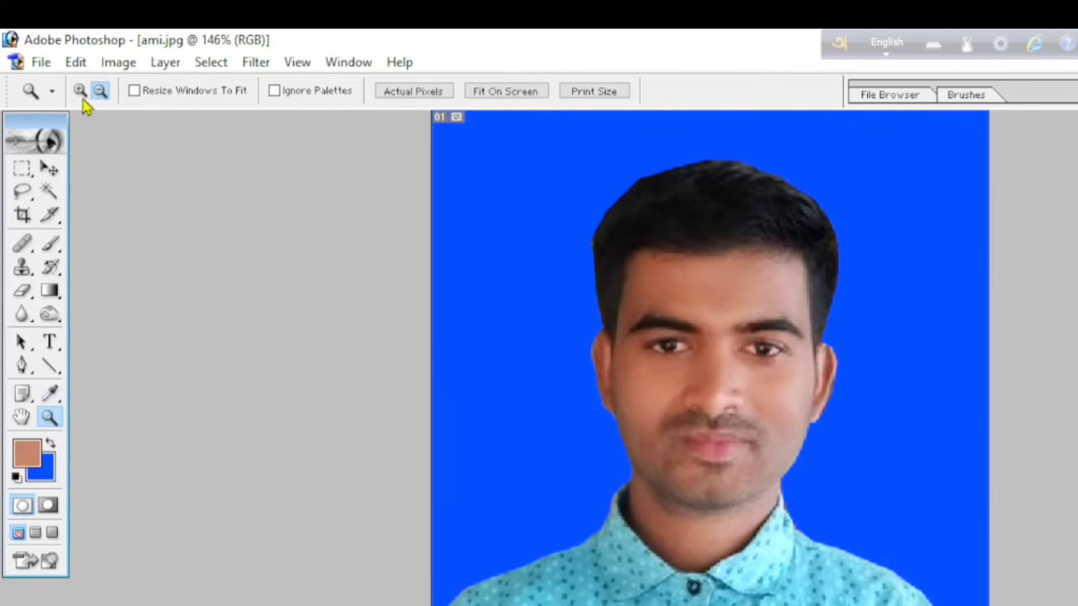
{"action": "left_click", "coordinate": [80, 91]}
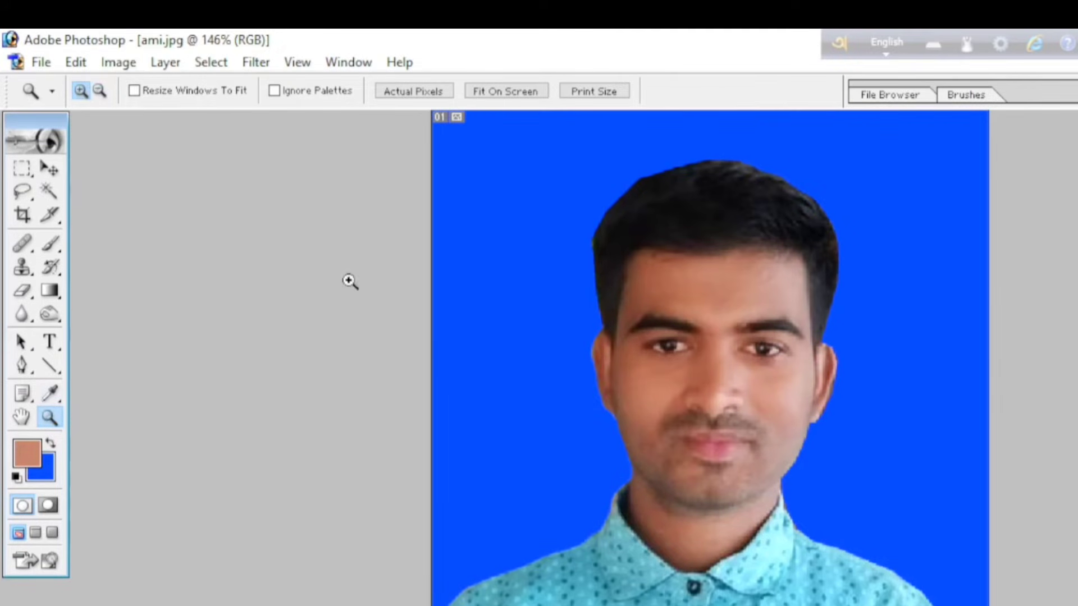
{"action": "left_click", "coordinate": [574, 275]}
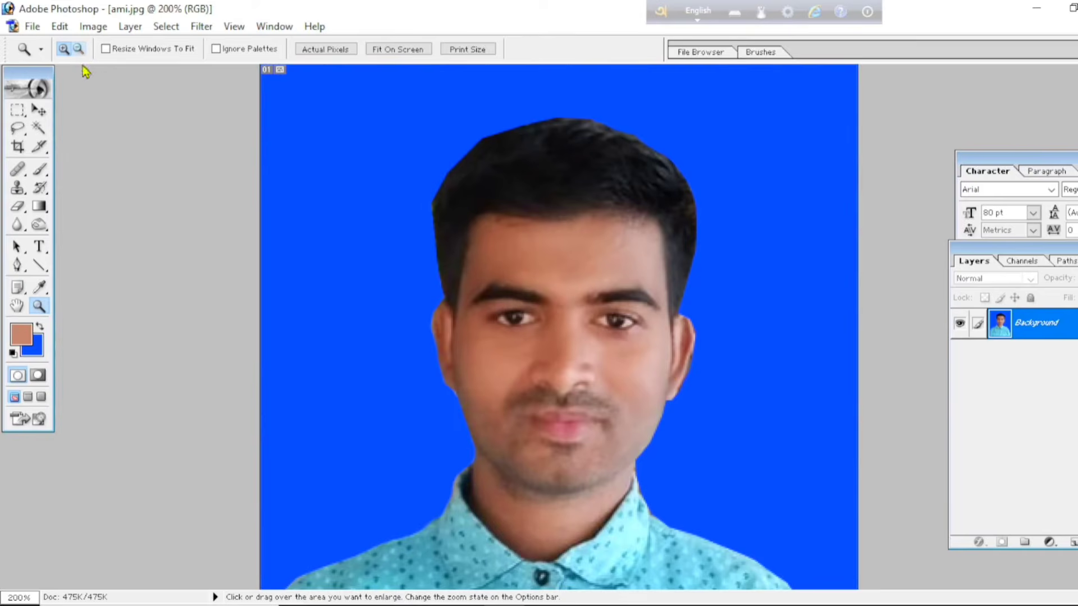
{"action": "left_click", "coordinate": [99, 91]}
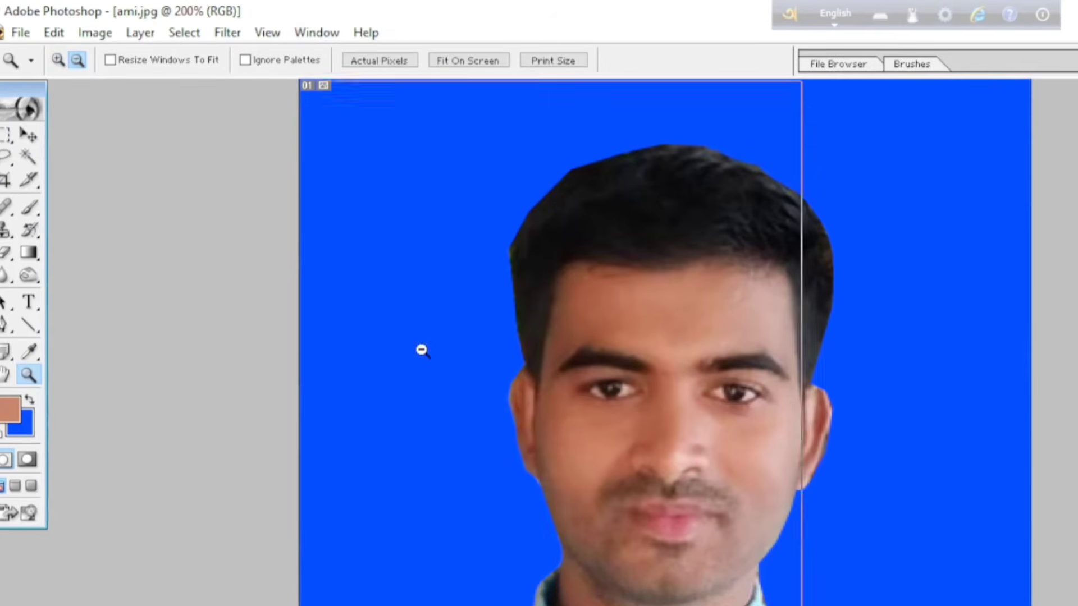
{"action": "left_click", "coordinate": [422, 350]}
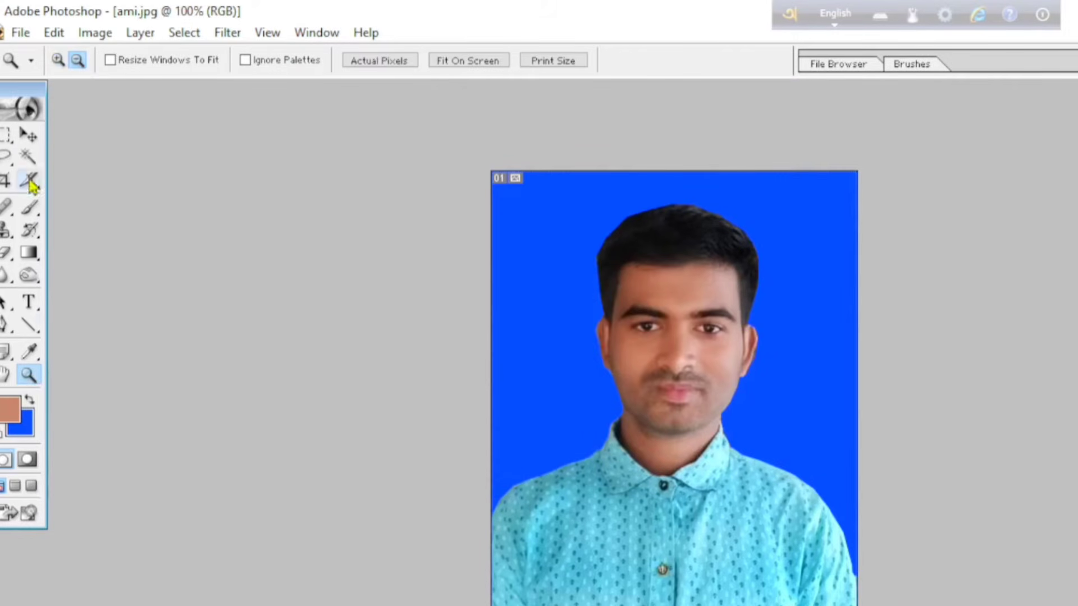
{"action": "left_click", "coordinate": [28, 135]}
{"action": "key", "text": "ctrl+0"}
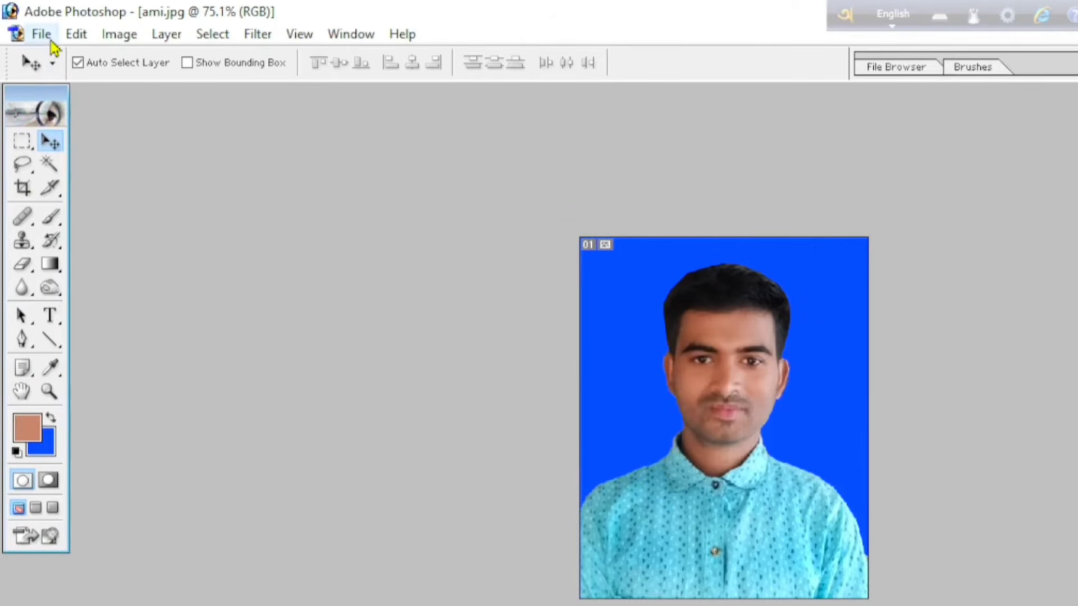
{"action": "left_click", "coordinate": [48, 41]}
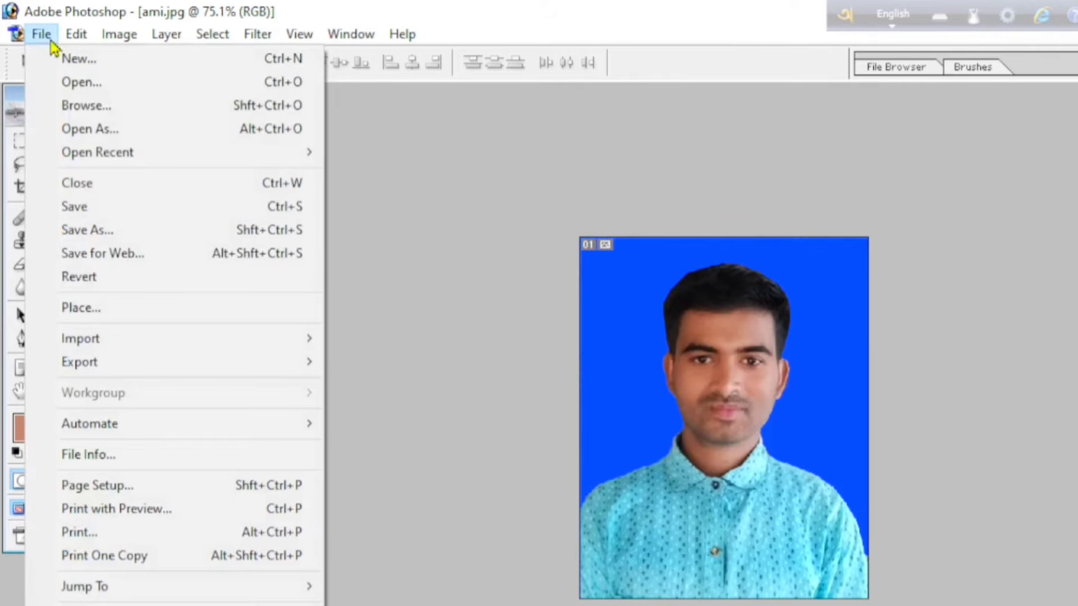
{"action": "left_click", "coordinate": [77, 62]}
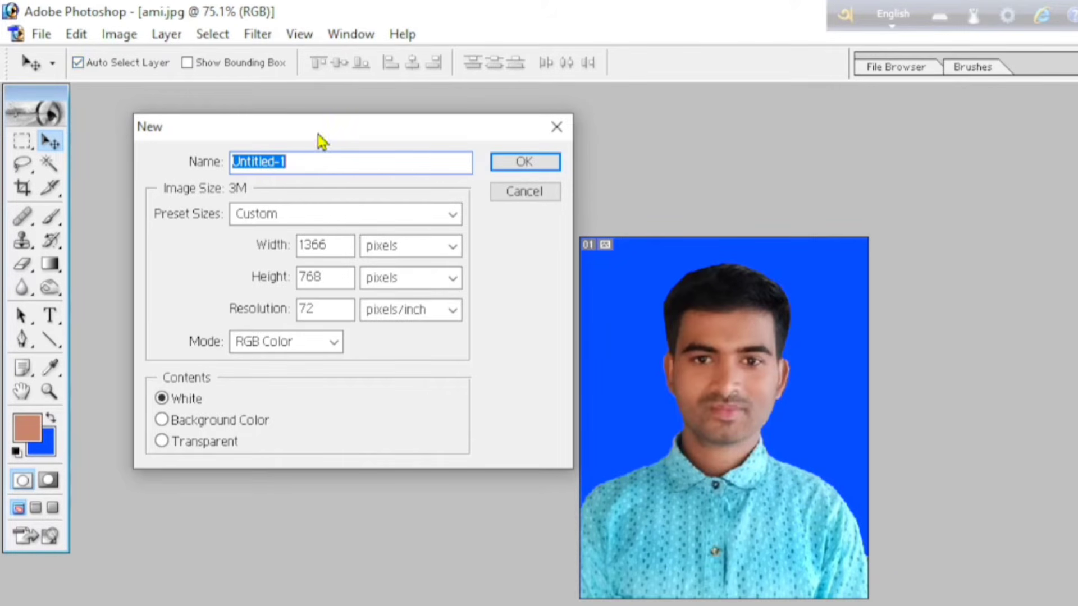
{"action": "left_click", "coordinate": [512, 194]}
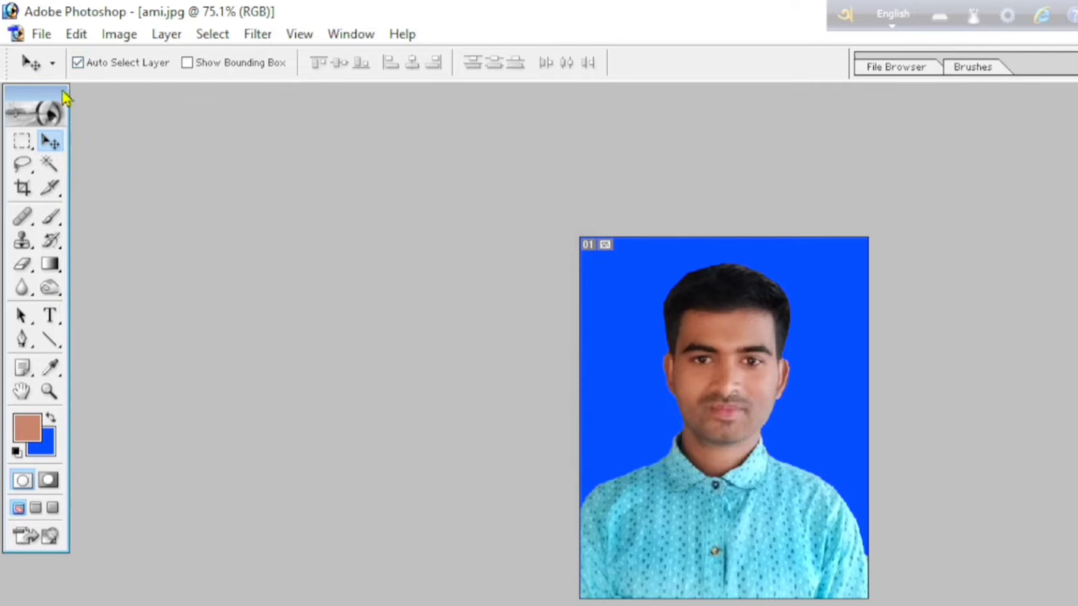
- Create a new RGB document from the 4 x 6 inch preset at 300 pixels/inch with white contents
{"action": "left_click", "coordinate": [34, 40]}
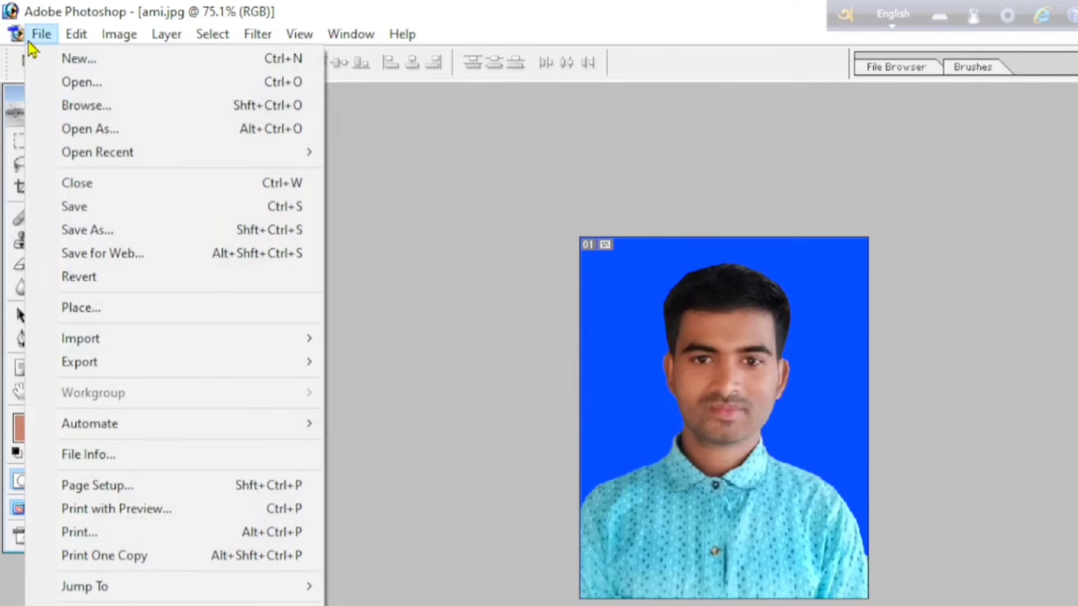
{"action": "left_click", "coordinate": [105, 68]}
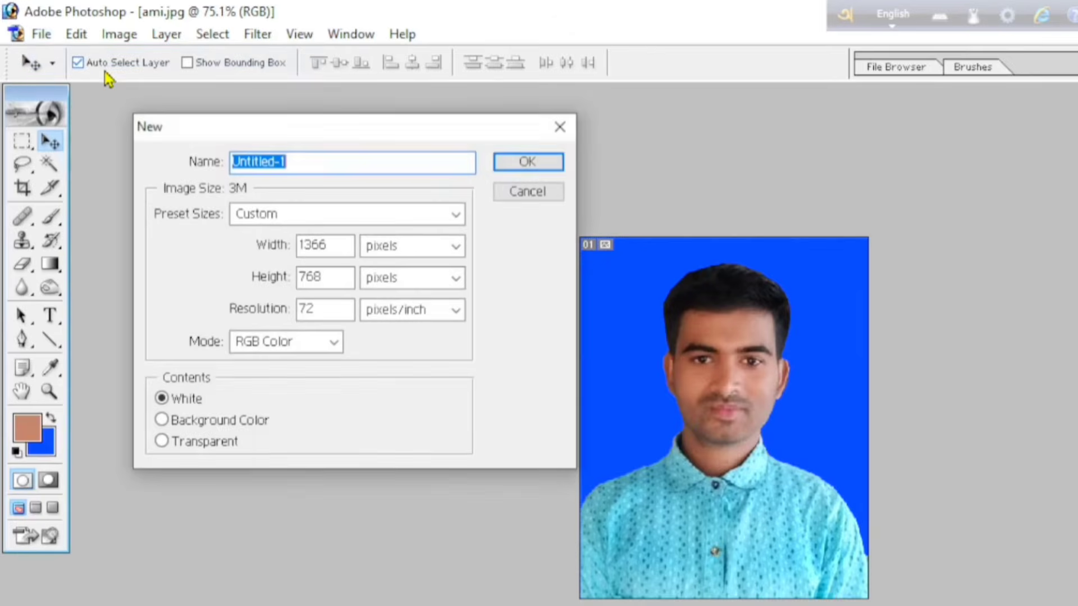
{"action": "left_click_drag", "start_coordinate": [220, 134], "coordinate": [291, 148]}
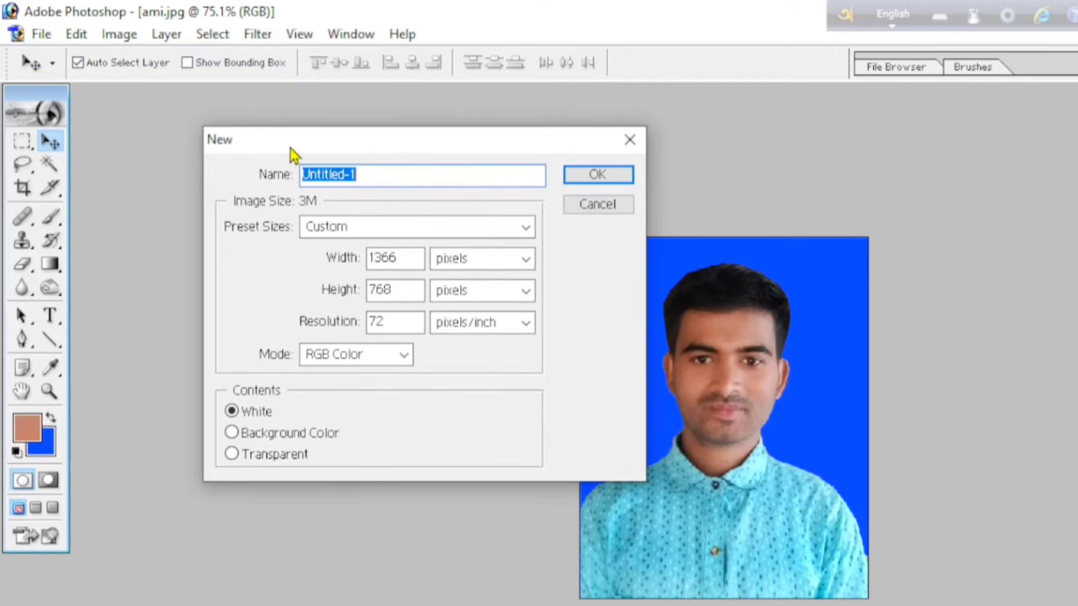
{"action": "left_click_drag", "start_coordinate": [292, 155], "coordinate": [286, 126]}
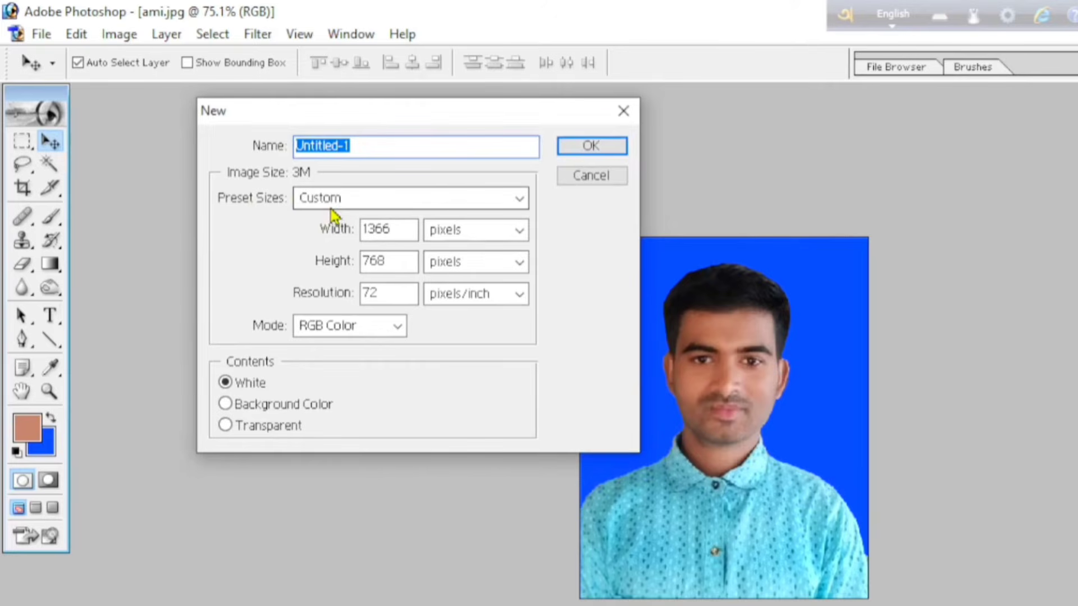
{"action": "left_click", "coordinate": [357, 206]}
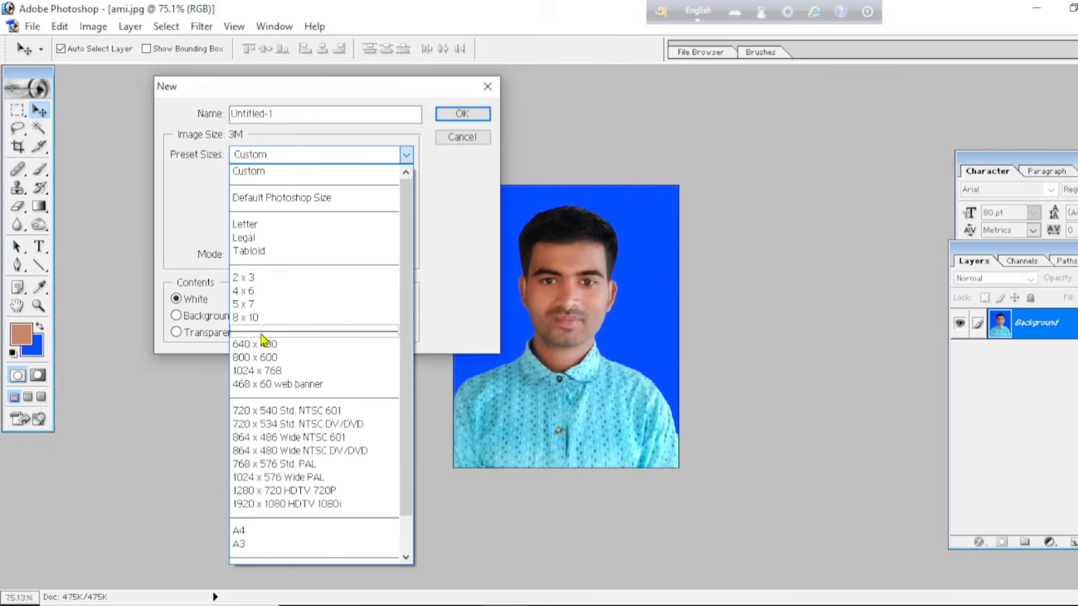
{"action": "left_click", "coordinate": [284, 301]}
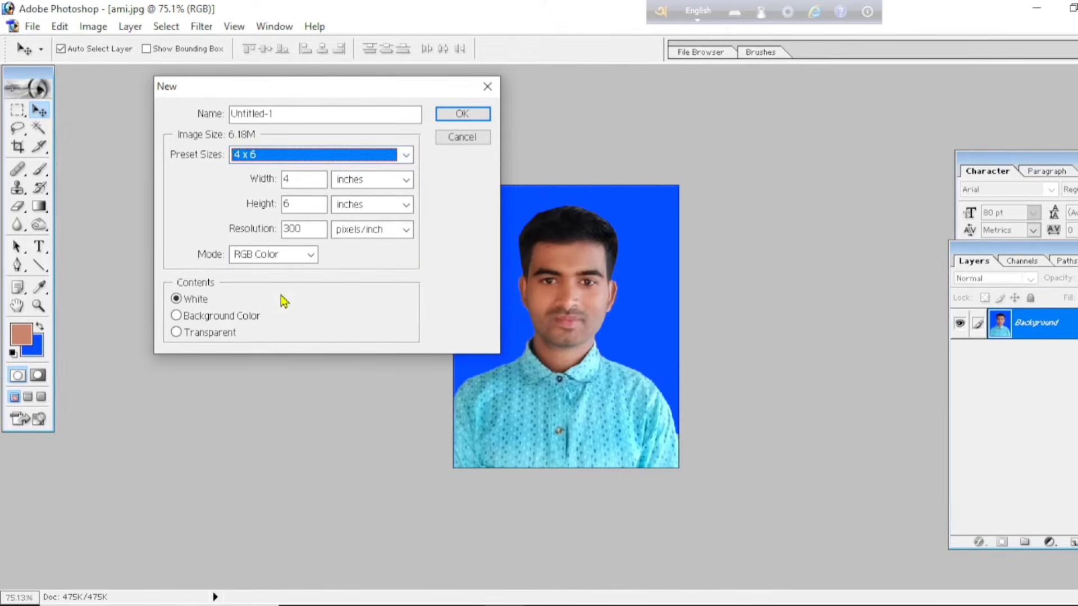
{"action": "left_click", "coordinate": [462, 114]}
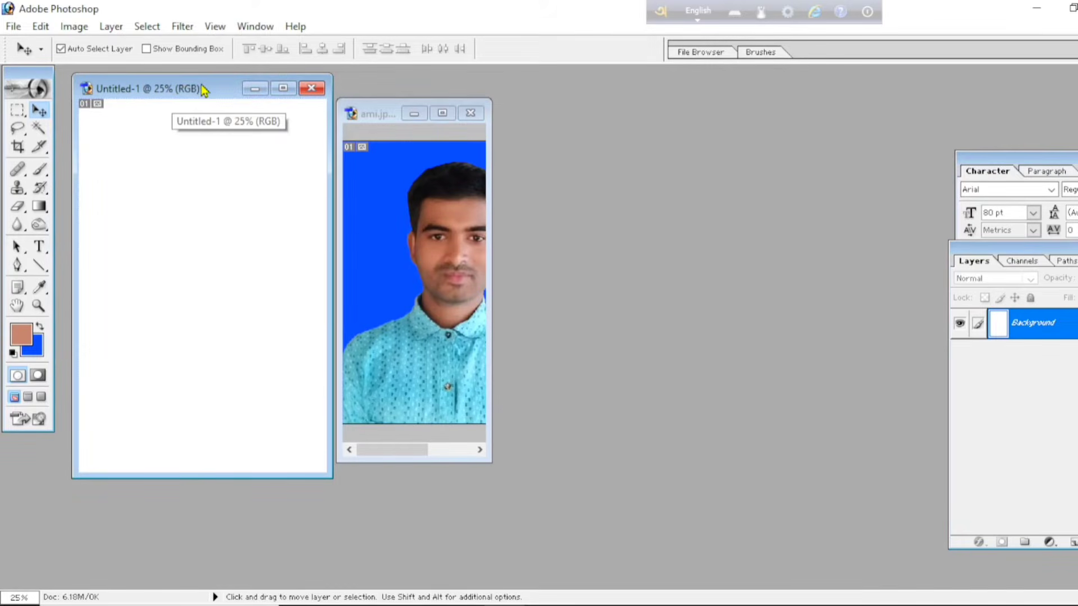
- Arrange the blank document beside ami.jpg and copy the blue-backdrop portrait onto the middle of the blank page
{"action": "left_click_drag", "start_coordinate": [204, 93], "coordinate": [693, 114]}
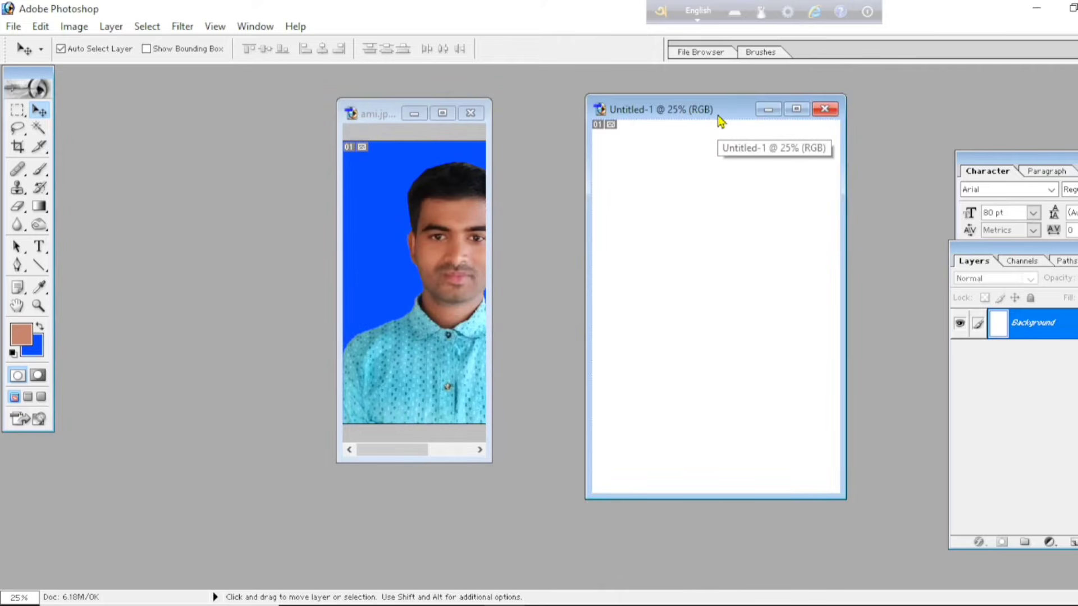
{"action": "left_click_drag", "start_coordinate": [719, 117], "coordinate": [753, 120]}
{"action": "left_click", "coordinate": [421, 193]}
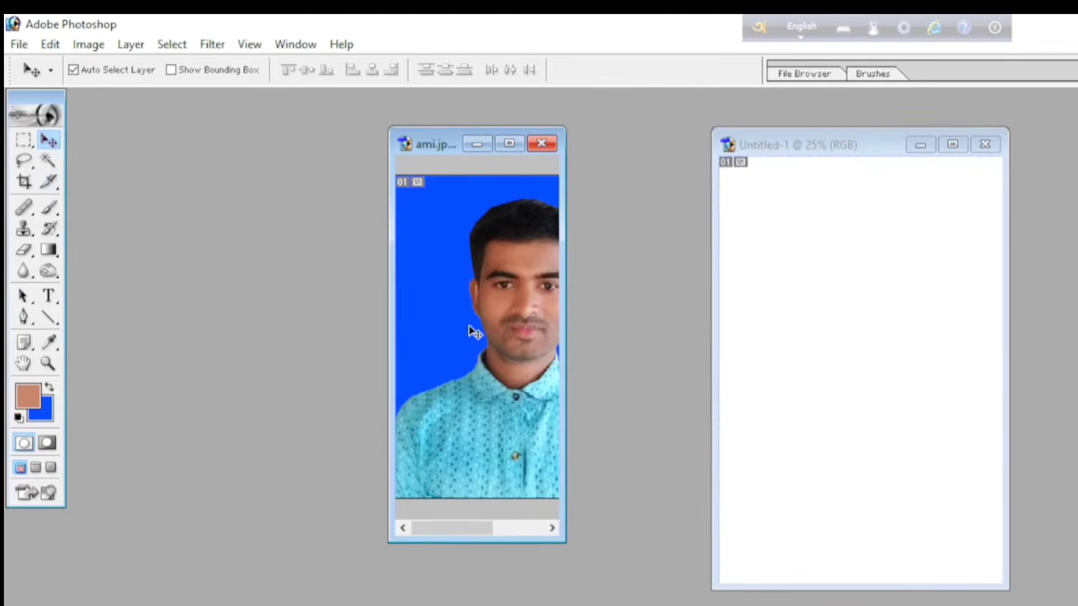
{"action": "left_click_drag", "start_coordinate": [441, 335], "coordinate": [809, 339]}
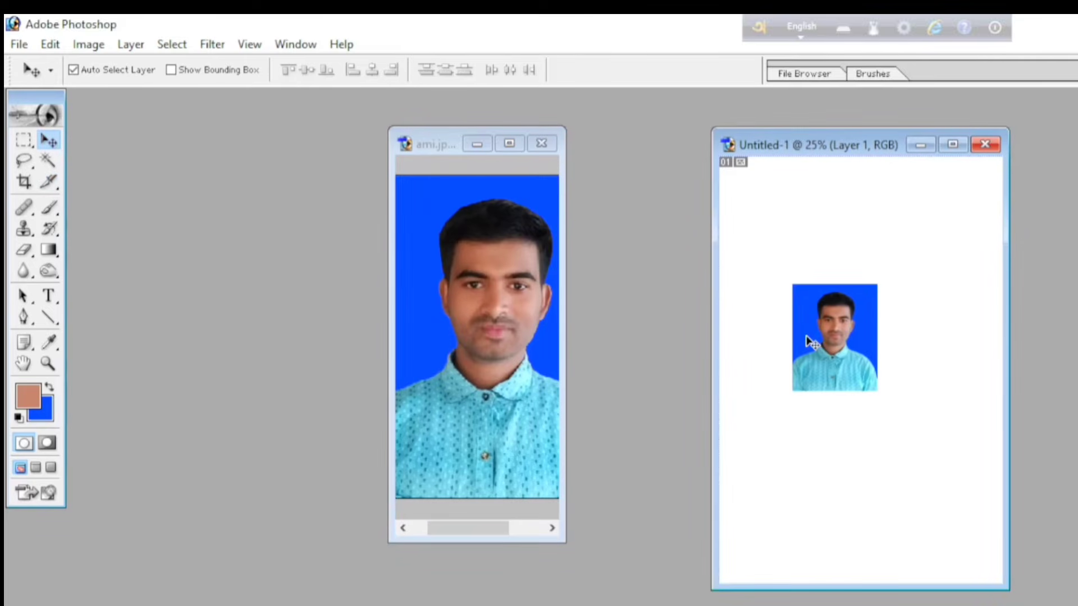
{"action": "left_click_drag", "start_coordinate": [866, 145], "coordinate": [750, 142]}
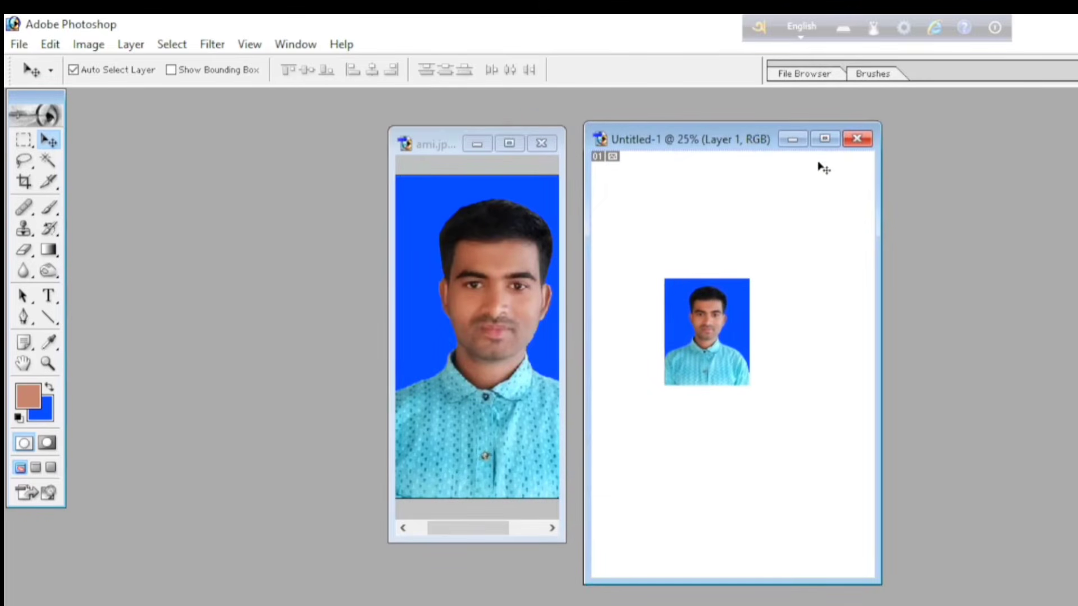
- Maximise the new document and move the portrait into the page's upper-left corner, leaving a narrow white margin
{"action": "left_click", "coordinate": [824, 139]}
{"action": "key", "text": "ctrl+0"}
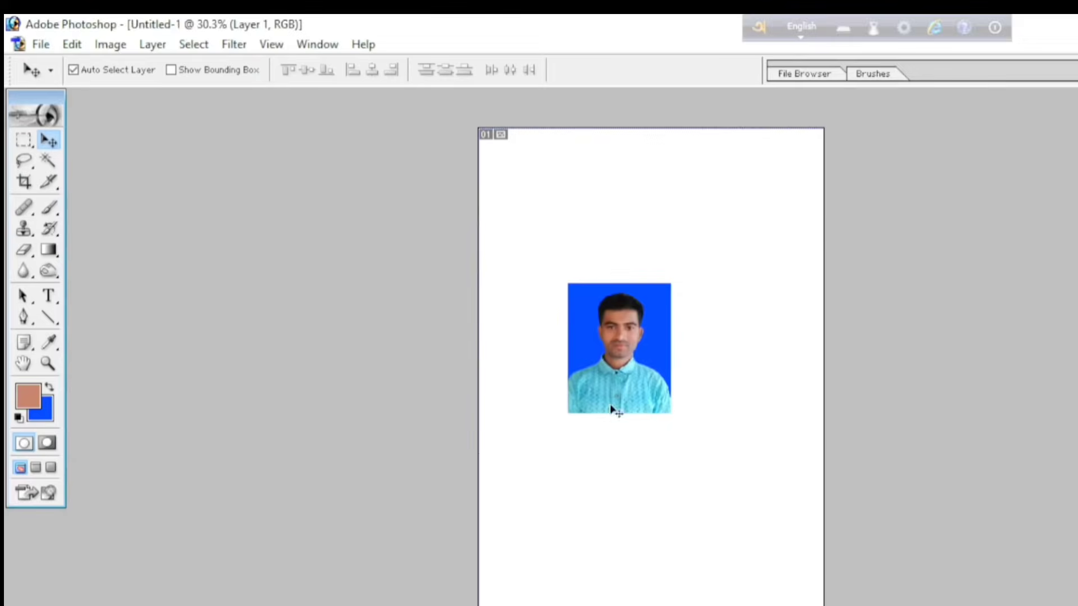
{"action": "left_click_drag", "start_coordinate": [616, 376], "coordinate": [540, 228]}
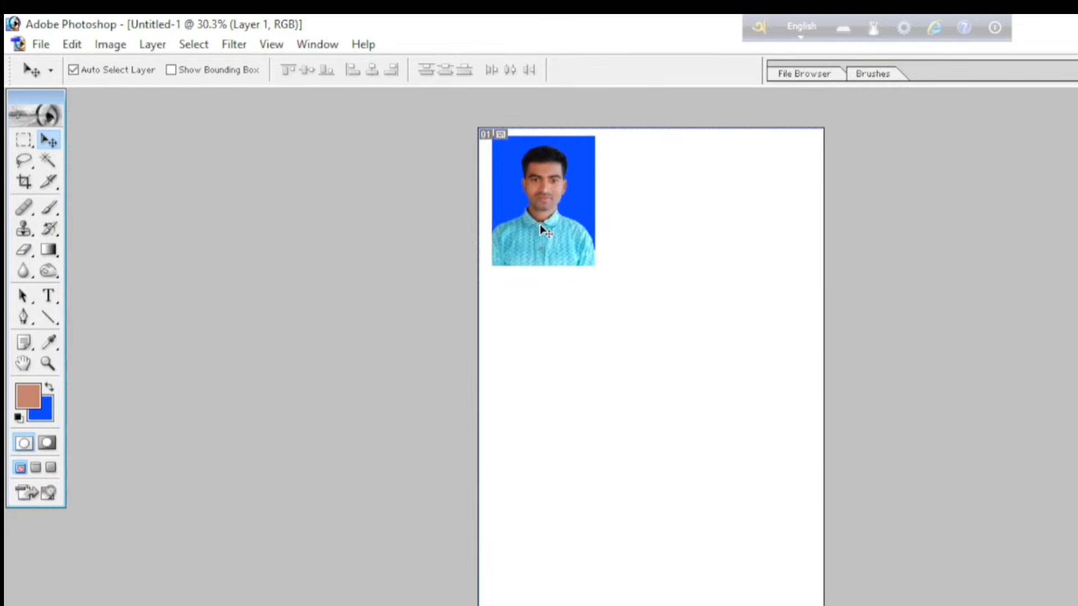
{"action": "key", "text": "Left"}
{"action": "key", "text": "Left"}
{"action": "key", "text": "Left"}
{"action": "key", "text": "Left"}
{"action": "key", "text": "Left"}
{"action": "key", "text": "Left"}
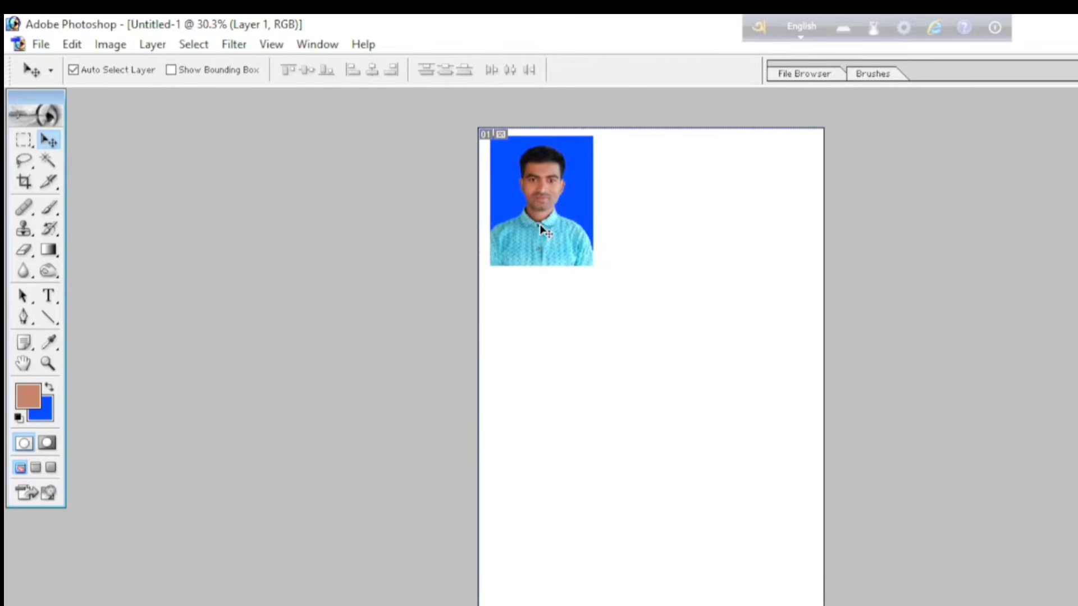
{"action": "key", "text": "Left"}
{"action": "key", "text": "Left"}
{"action": "key", "text": "Left"}
{"action": "key", "text": "Left"}
{"action": "key", "text": "Left"}
{"action": "key", "text": "Left"}
{"action": "key", "text": "Left"}
{"action": "key", "text": "Left"}
{"action": "key", "text": "Up"}
{"action": "key", "text": "Up"}
{"action": "key", "text": "Up"}
{"action": "key", "text": "Up"}
{"action": "key", "text": "Up"}
{"action": "key", "text": "Left"}
{"action": "key", "text": "Left"}
- Start a stroke on the portrait layer, Layer 1, and set the stroke colour to near-black 0B0A0A
{"action": "right_click", "coordinate": [545, 197]}
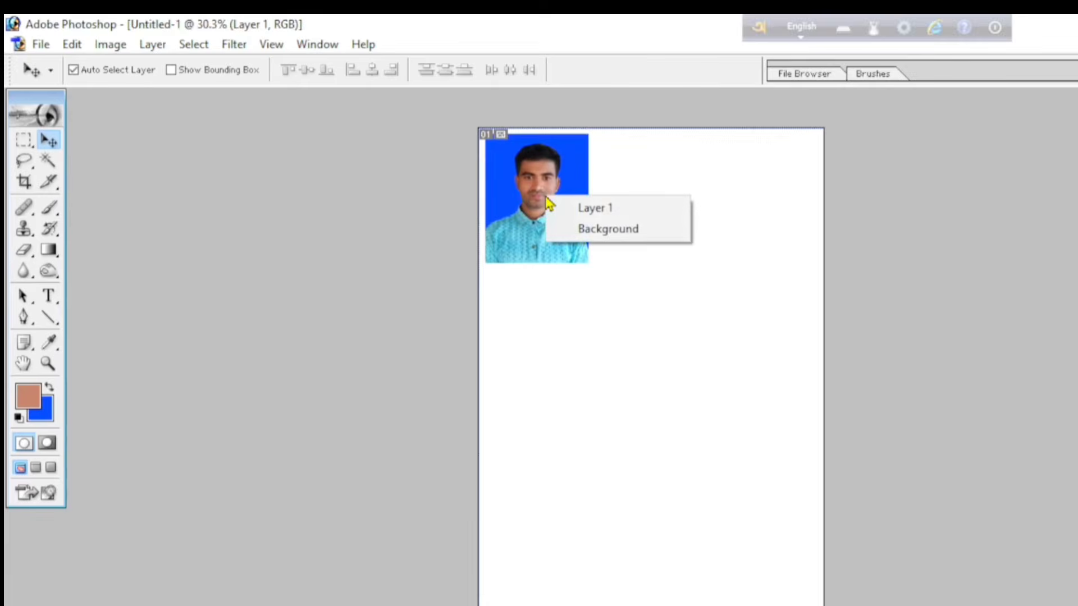
{"action": "left_click", "coordinate": [584, 209]}
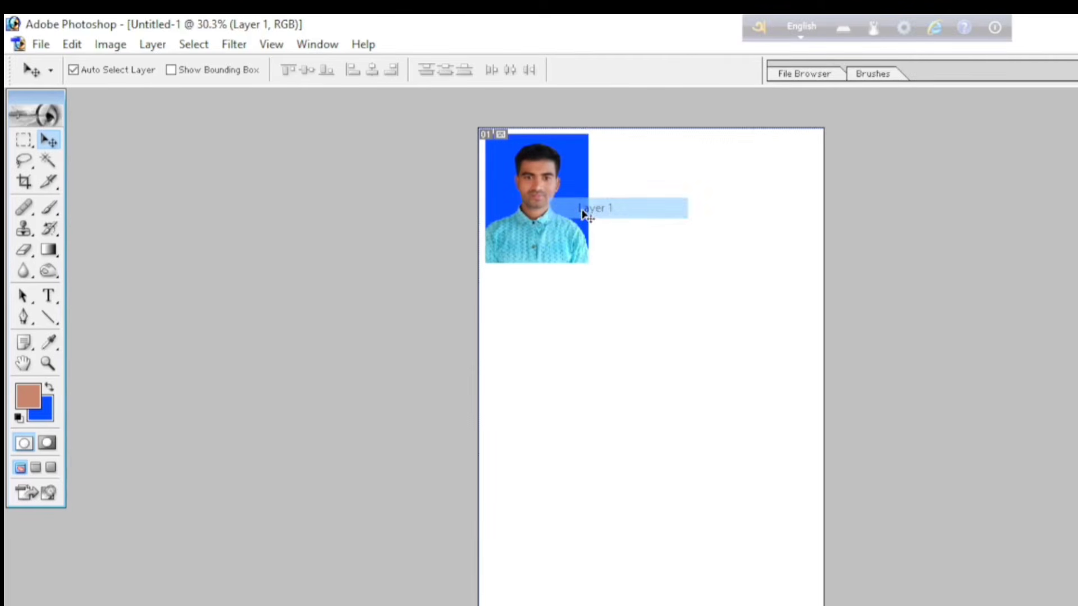
{"action": "left_click", "coordinate": [72, 46]}
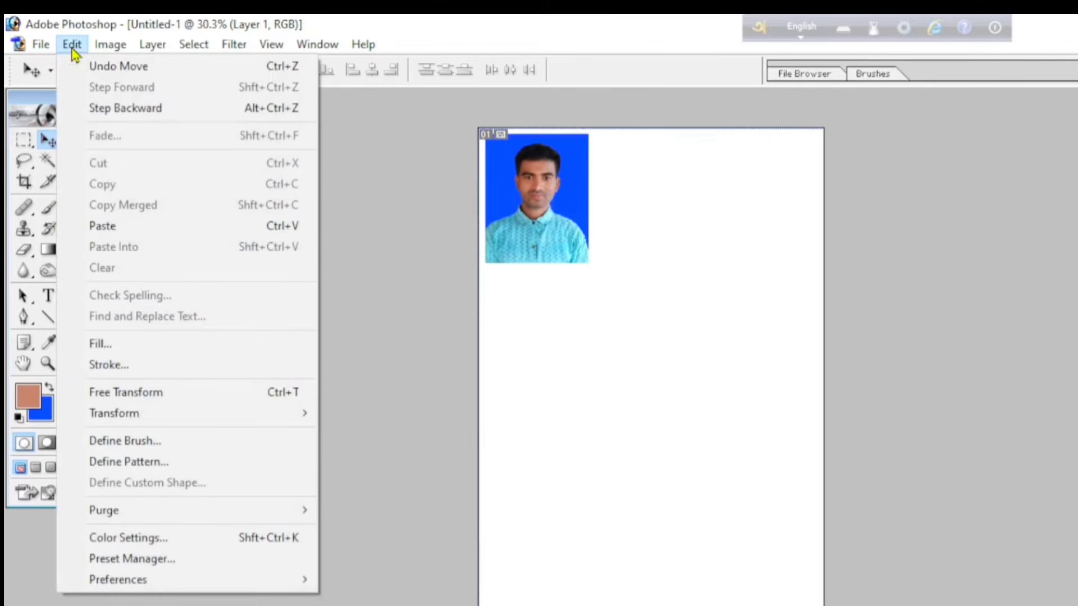
{"action": "left_click", "coordinate": [130, 384]}
{"action": "mouse_move", "coordinate": [282, 135]}
{"action": "left_mouse_down"}
{"action": "mouse_move", "coordinate": [414, 143]}
{"action": "mouse_move", "coordinate": [241, 151]}
{"action": "left_mouse_up"}
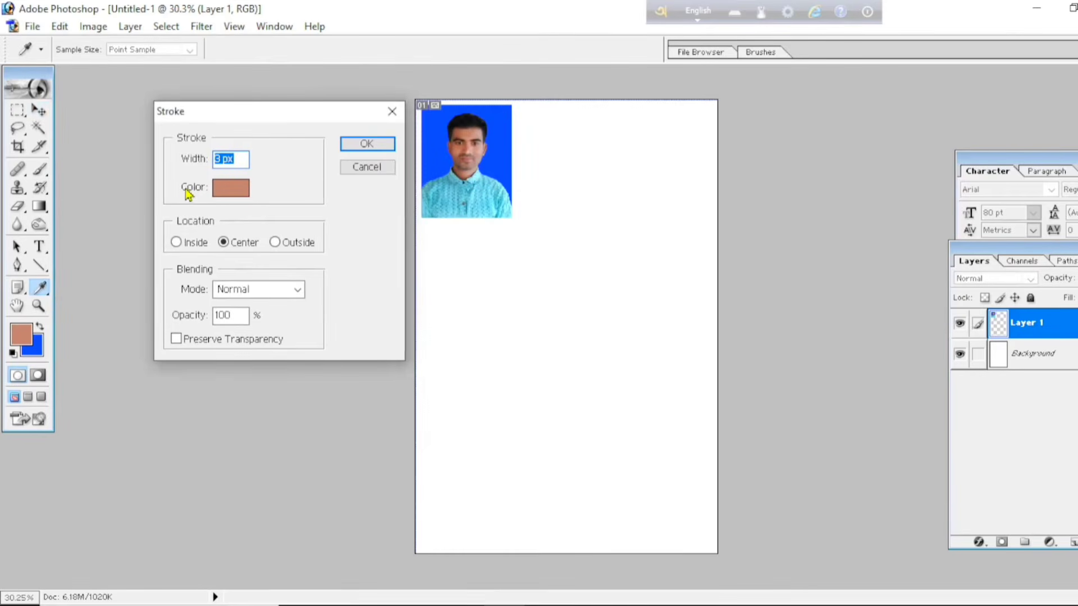
{"action": "left_click", "coordinate": [230, 191]}
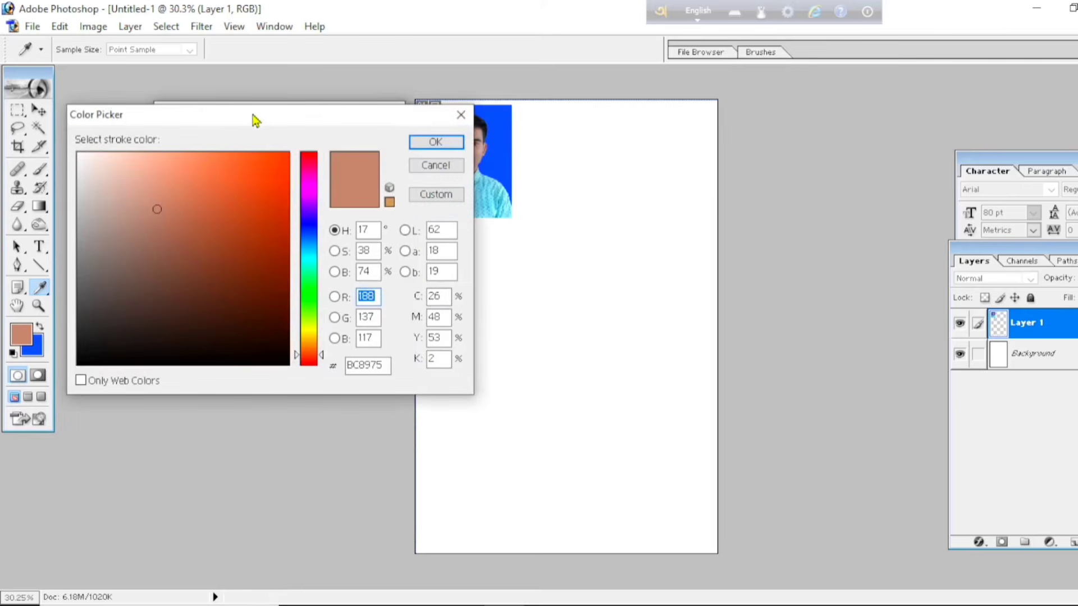
{"action": "left_click_drag", "start_coordinate": [252, 115], "coordinate": [308, 116]}
{"action": "left_click", "coordinate": [158, 356]}
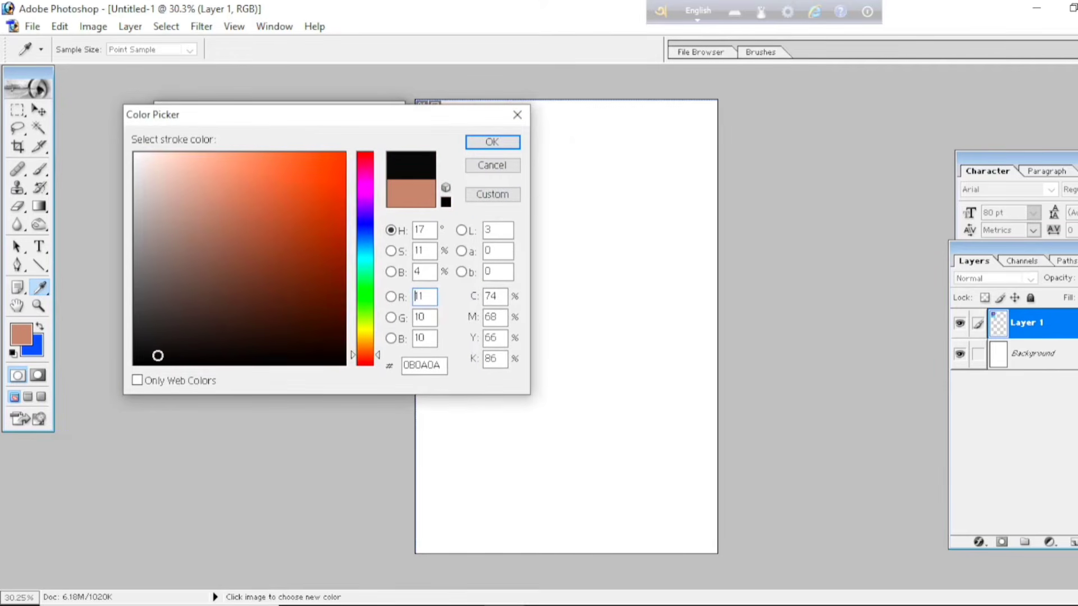
{"action": "left_click", "coordinate": [487, 142]}
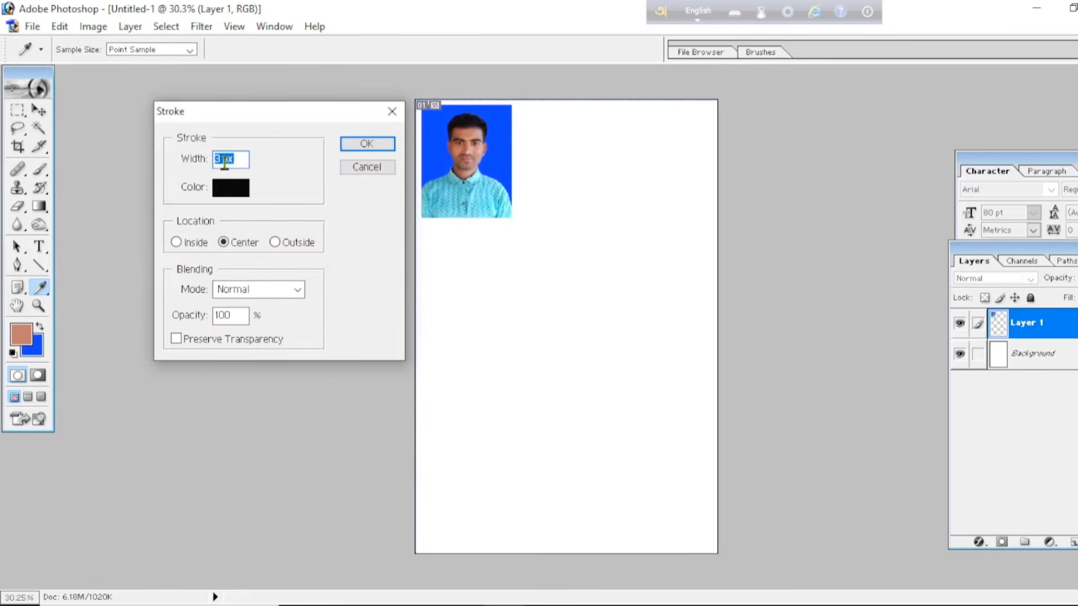
- Set the stroke width to 4 px and apply it centred on the portrait's edge
{"action": "left_click", "coordinate": [222, 161]}
{"action": "key", "text": "BackSpace"}
{"action": "type", "text": "4"}
{"action": "left_click", "coordinate": [368, 145]}
{"action": "key", "text": "v"}
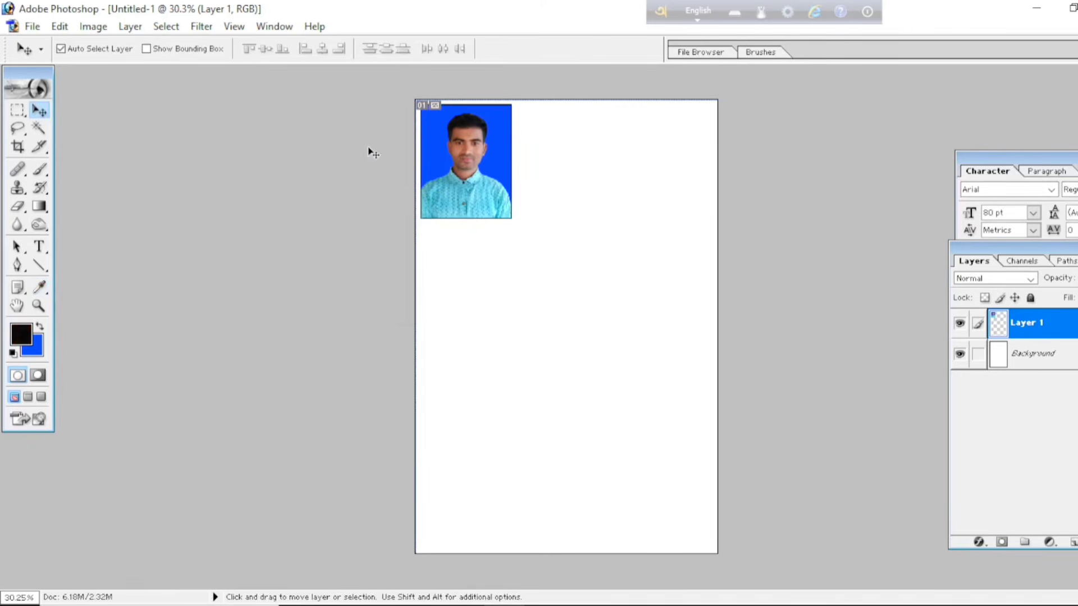
- Nudge the bordered portrait slightly right and duplicate it twice across the top of the page to form a row of three
{"action": "key", "text": "Right"}
{"action": "key", "text": "Right"}
{"action": "key", "text": "Right"}
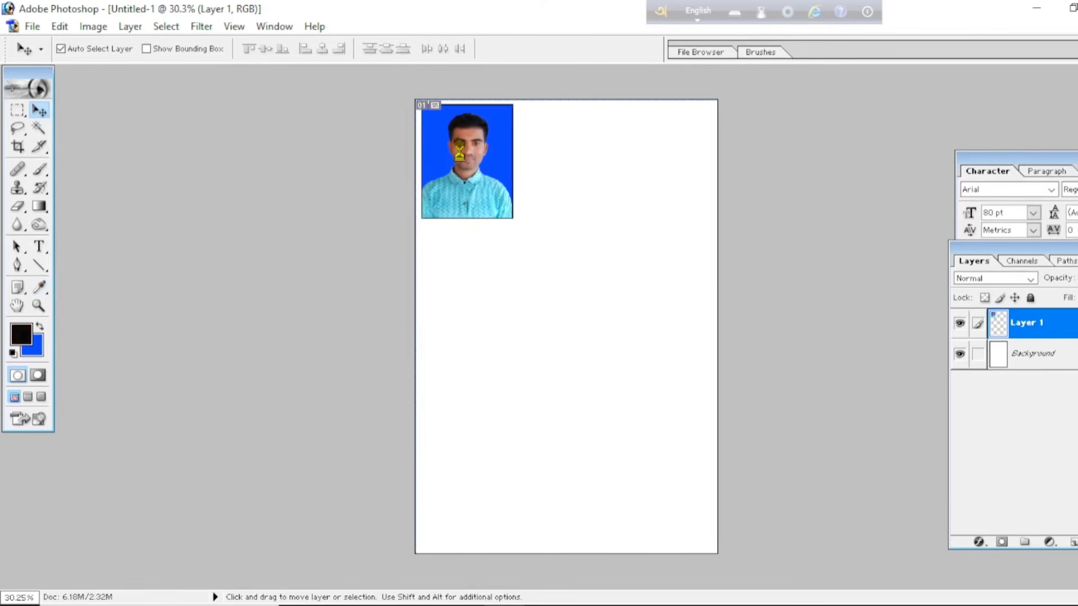
{"action": "key", "text": "shift+Right"}
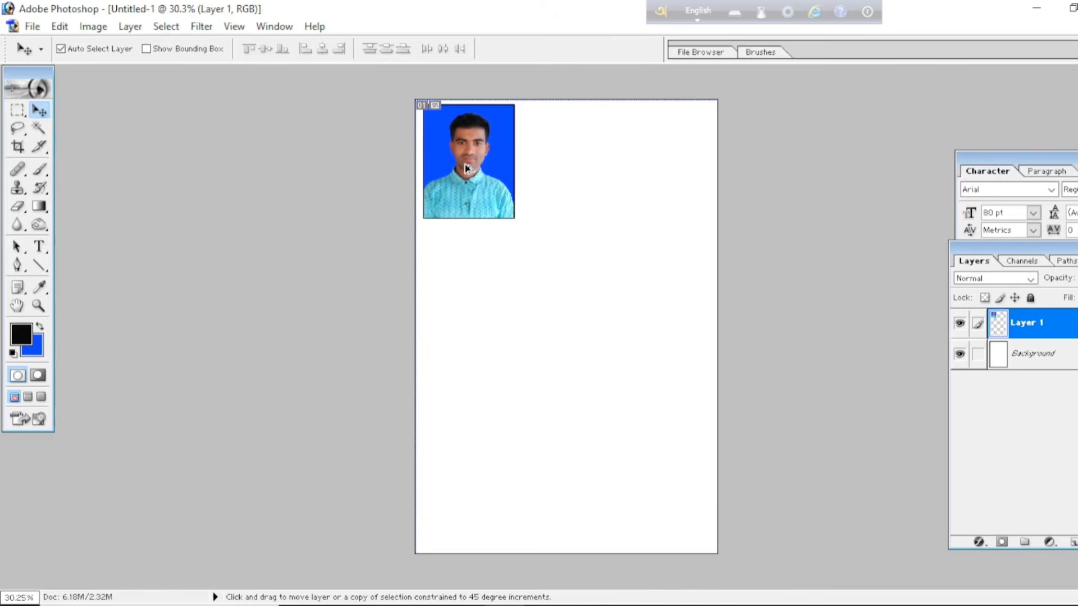
{"action": "left_click_drag", "start_coordinate": [471, 187], "coordinate": [494, 192]}
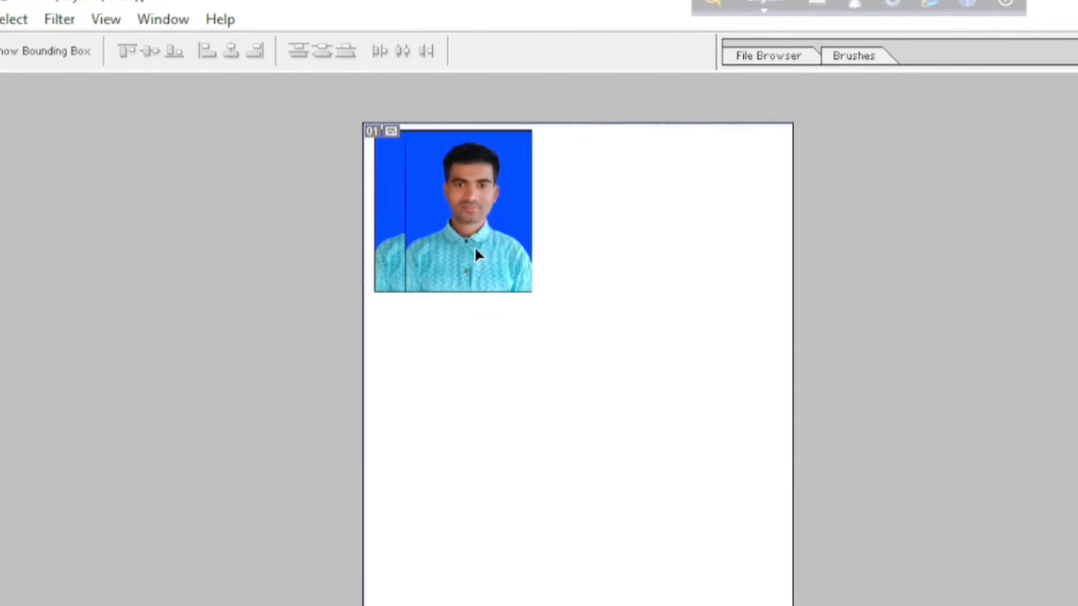
{"action": "left_click_drag", "start_coordinate": [476, 250], "coordinate": [578, 268]}
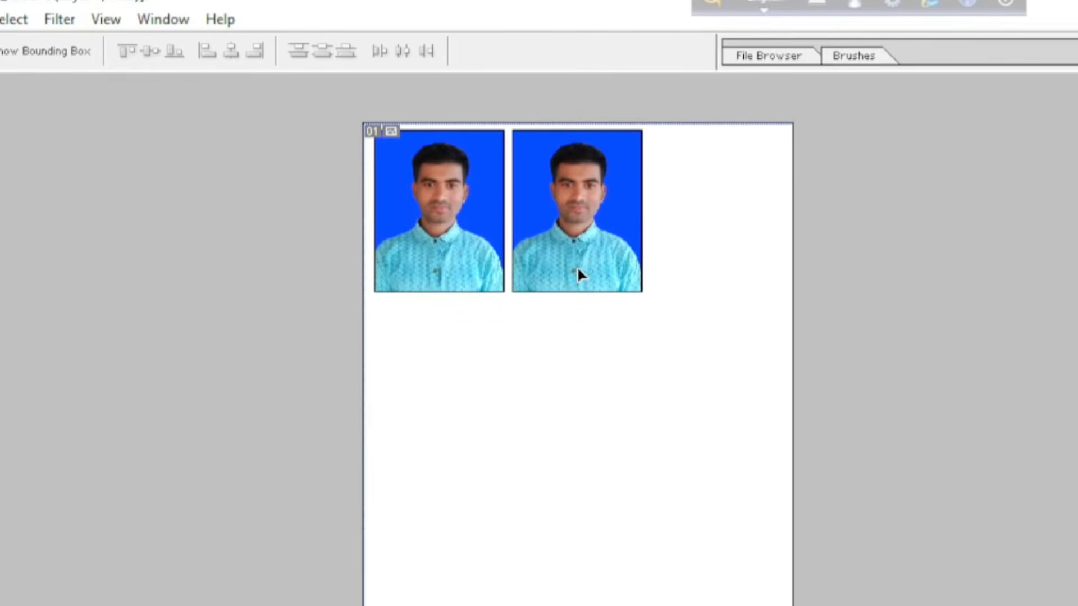
{"action": "left_click_drag", "start_coordinate": [573, 264], "coordinate": [713, 318]}
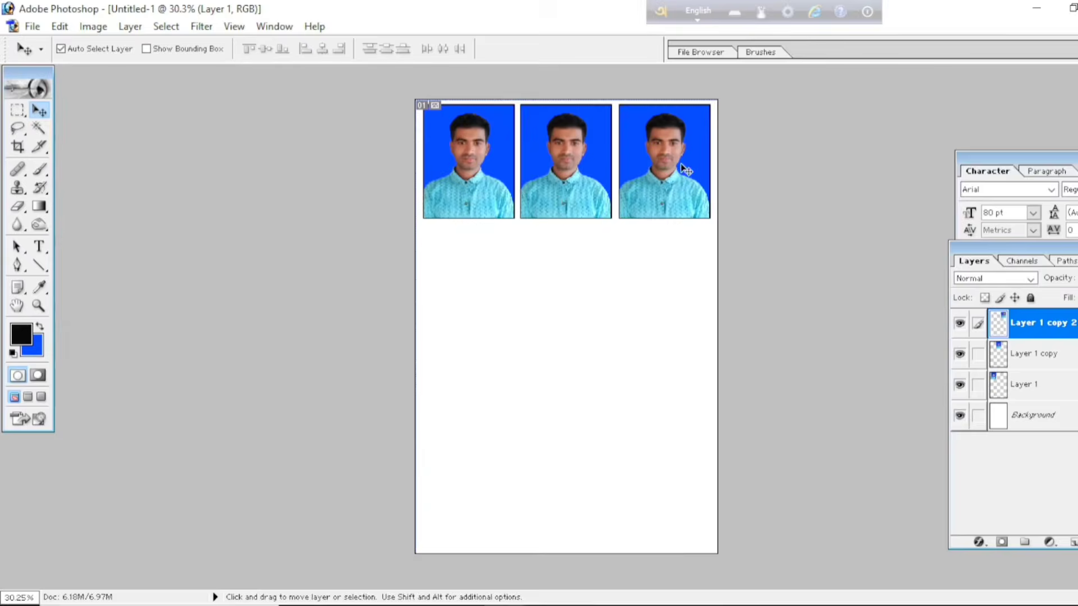
- Even out the row's spacing by shifting the third portrait slightly left and the first and middle ones slightly right
{"action": "right_click", "coordinate": [658, 163]}
{"action": "left_click", "coordinate": [670, 177]}
{"action": "left_click_drag", "start_coordinate": [671, 175], "coordinate": [668, 176]}
{"action": "right_click", "coordinate": [461, 155]}
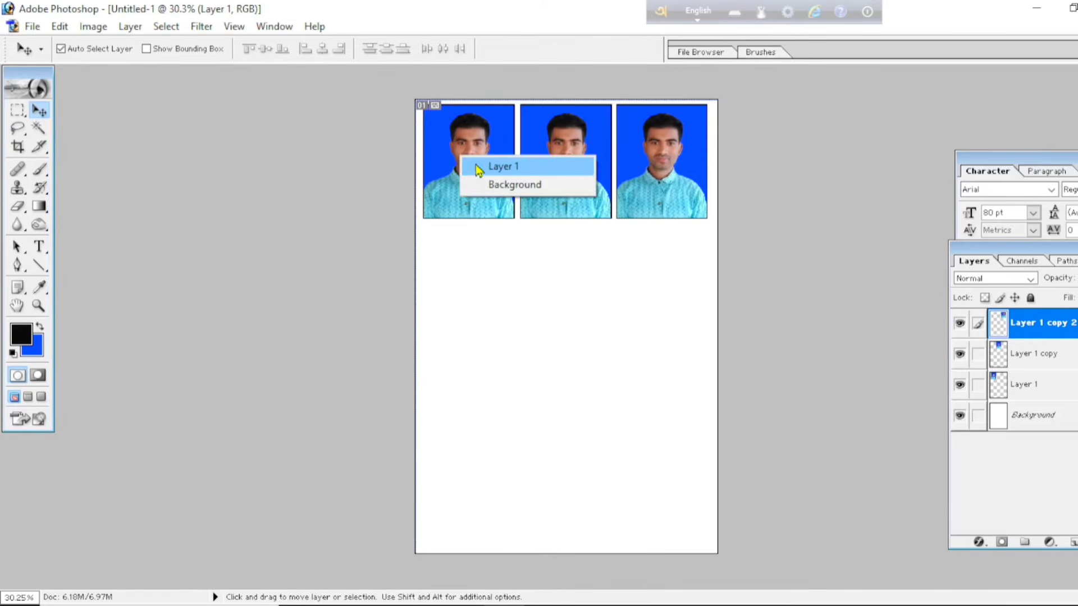
{"action": "left_click", "coordinate": [484, 164]}
{"action": "left_click_drag", "start_coordinate": [484, 168], "coordinate": [486, 168]}
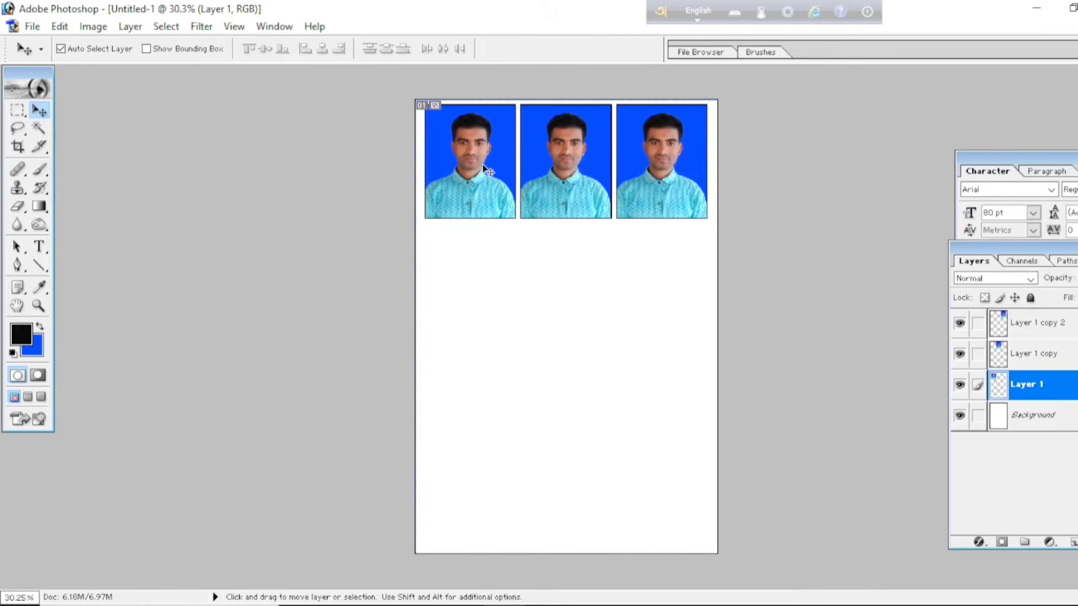
{"action": "right_click", "coordinate": [571, 158]}
{"action": "left_click", "coordinate": [618, 167]}
{"action": "key", "text": "Right"}
{"action": "key", "text": "Right"}
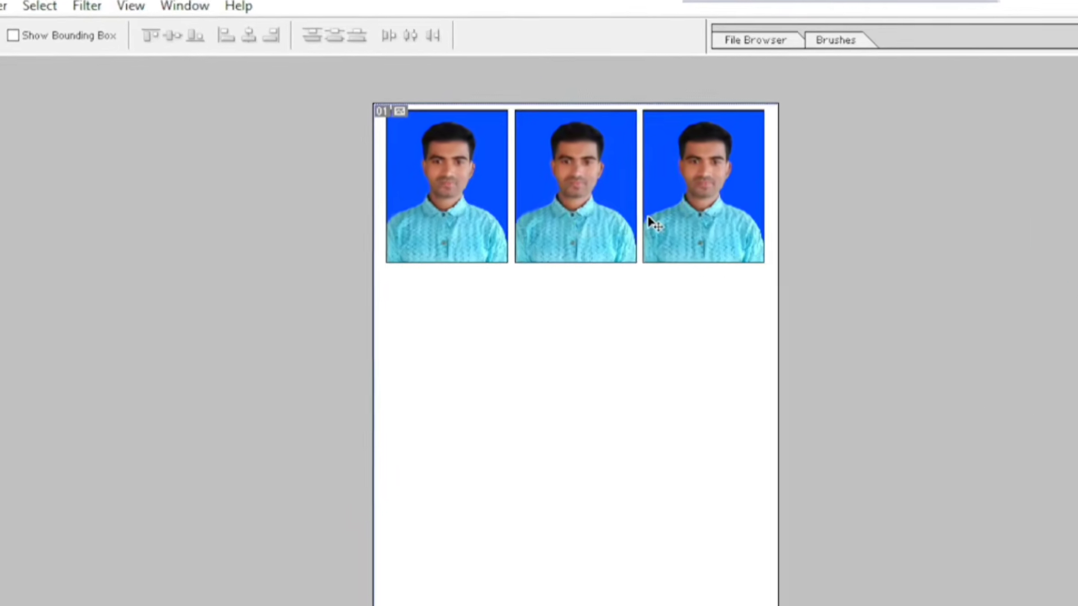
- Shift the third portrait left against the middle one, and nudge it back right to leave a narrow white gap
{"action": "right_click", "coordinate": [686, 259]}
{"action": "left_click", "coordinate": [686, 255]}
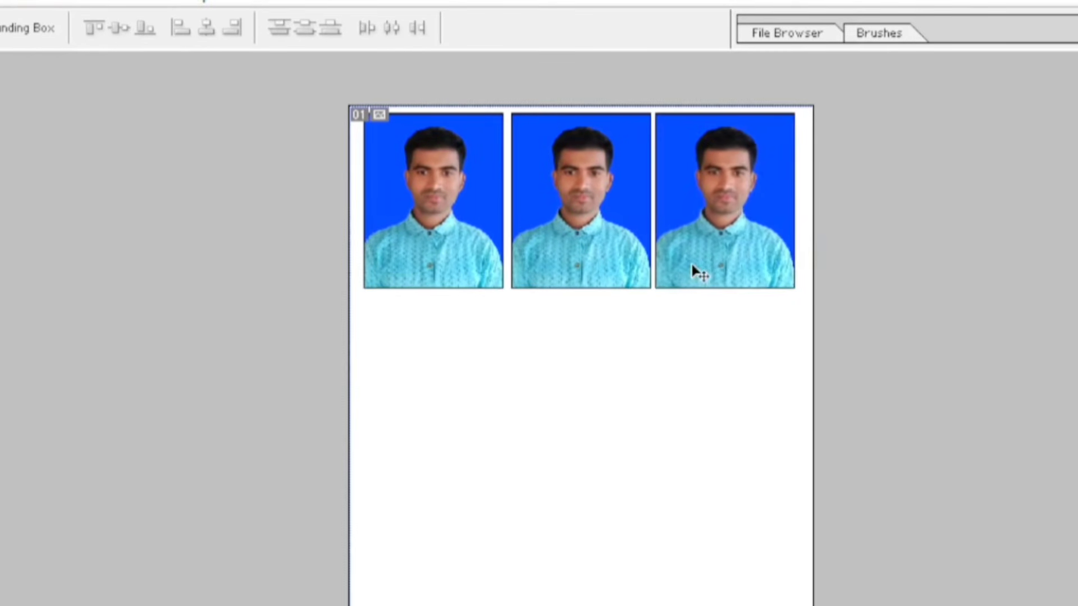
{"action": "key", "text": "Left"}
{"action": "key", "text": "Left"}
{"action": "key", "text": "Left"}
{"action": "key", "text": "Left"}
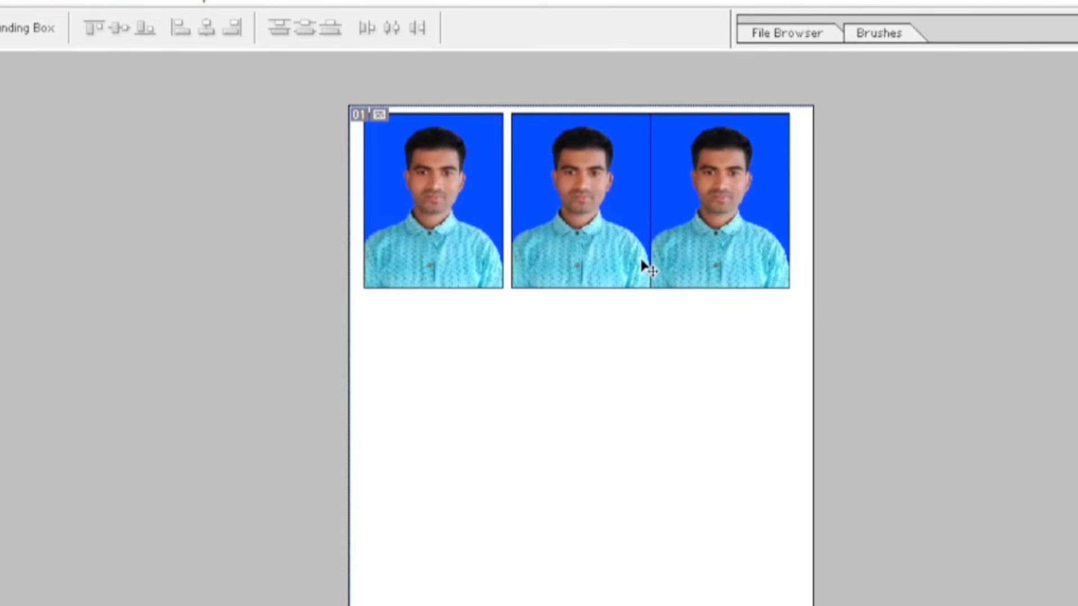
{"action": "key", "text": "Right"}
{"action": "key", "text": "Right"}
{"action": "key", "text": "Right"}
{"action": "key", "text": "Right"}
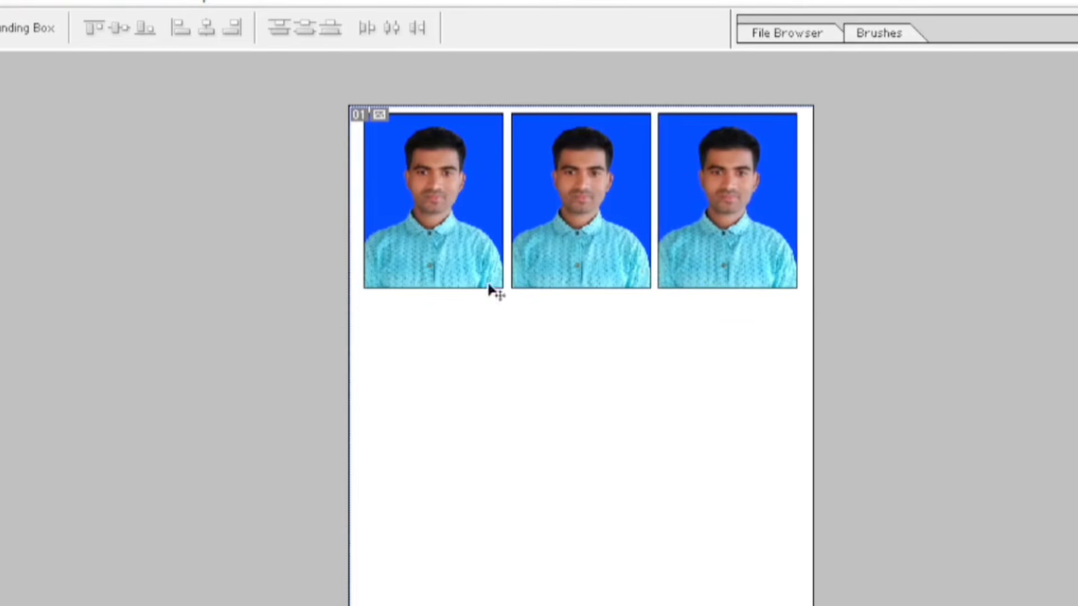
- Nudge the middle portrait slightly left and the third portrait slightly right
{"action": "right_click", "coordinate": [617, 214]}
{"action": "left_click", "coordinate": [630, 227]}
{"action": "key", "text": "Left"}
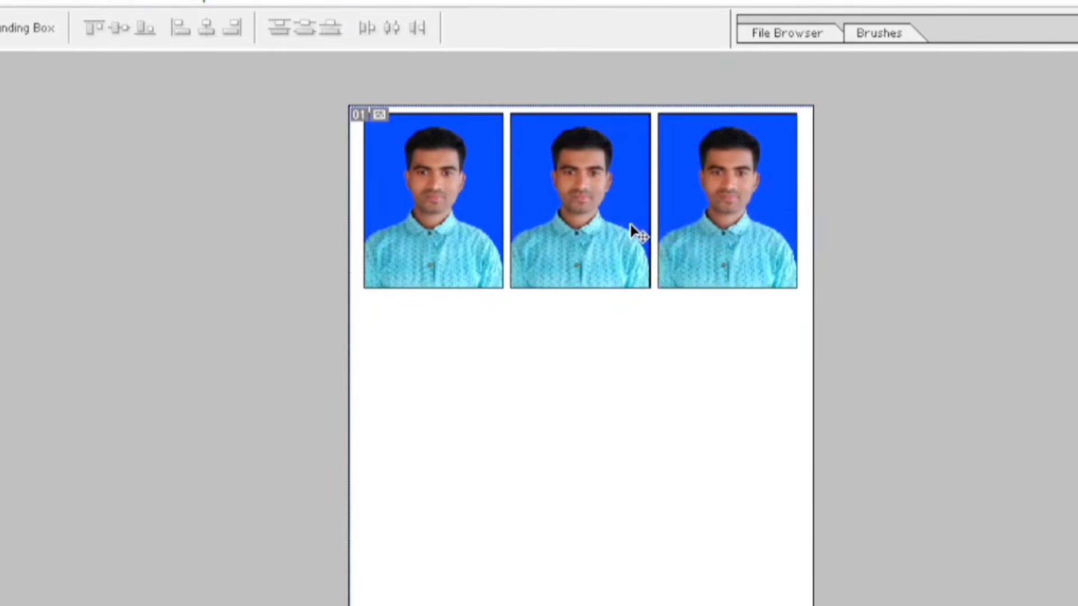
{"action": "right_click", "coordinate": [713, 198]}
{"action": "left_click", "coordinate": [739, 216]}
{"action": "key", "text": "Right"}
{"action": "key", "text": "Right"}
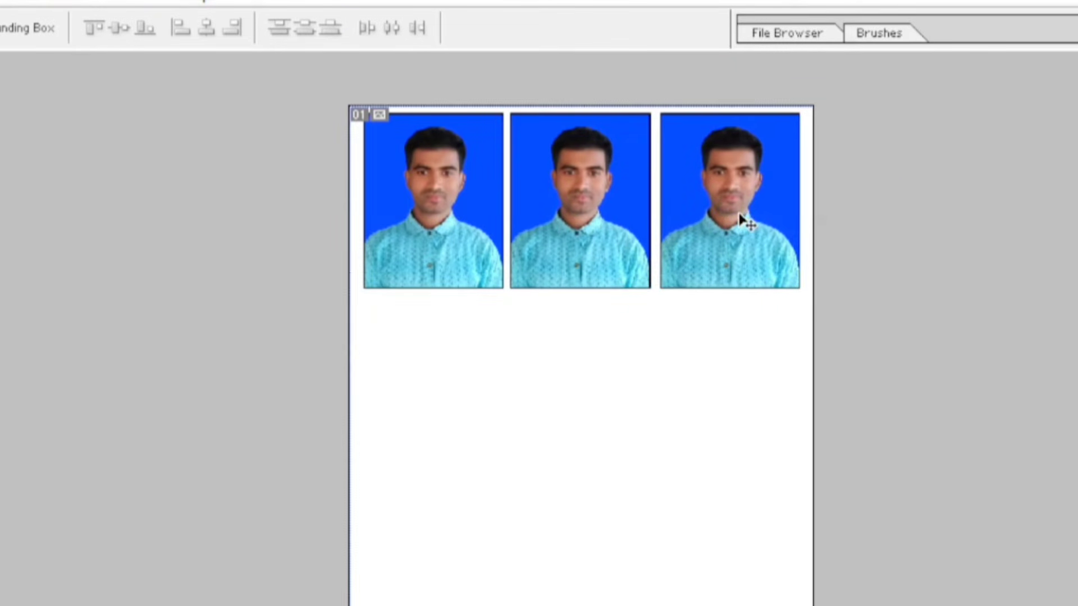
- Nudge the middle and first portraits slightly right to equalise the gaps in the row
{"action": "right_click", "coordinate": [570, 194]}
{"action": "left_click", "coordinate": [610, 217]}
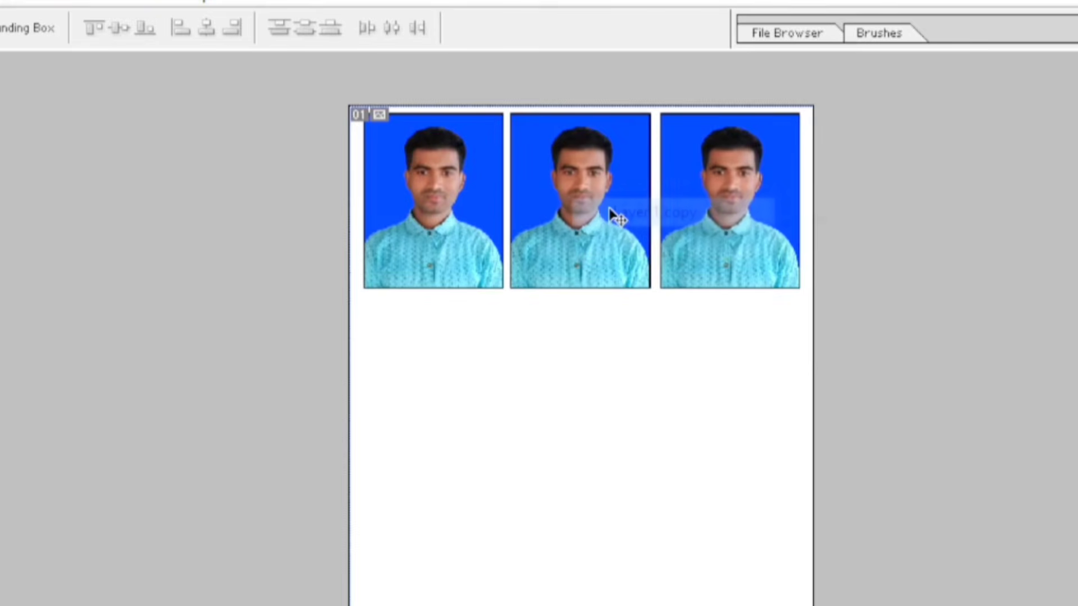
{"action": "key", "text": "Right"}
{"action": "key", "text": "Right"}
{"action": "key", "text": "Right"}
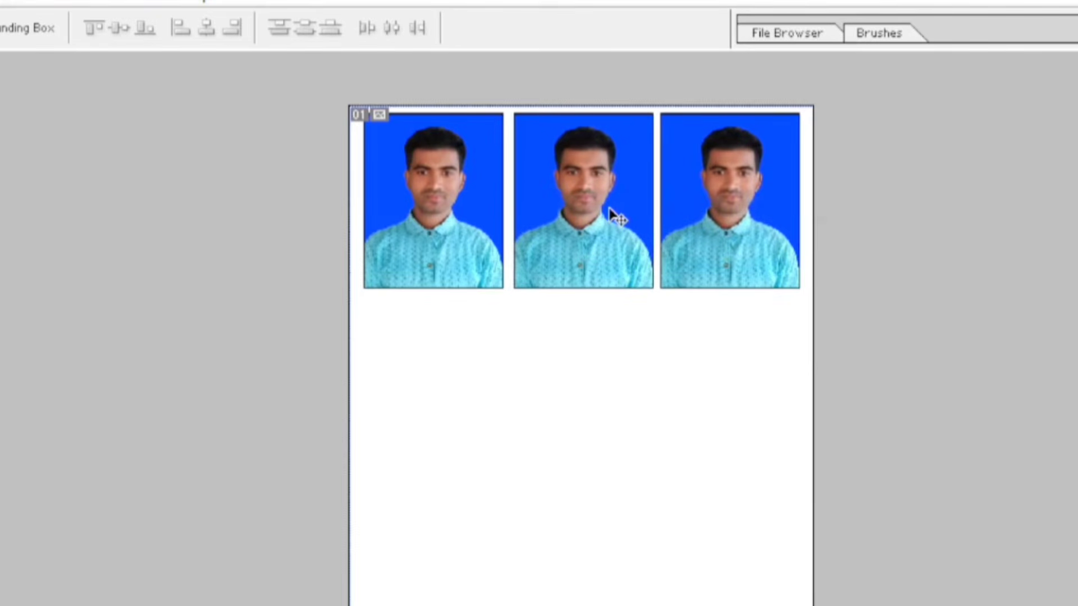
{"action": "right_click", "coordinate": [423, 178]}
{"action": "left_click", "coordinate": [445, 196]}
{"action": "key", "text": "Right"}
{"action": "key", "text": "Right"}
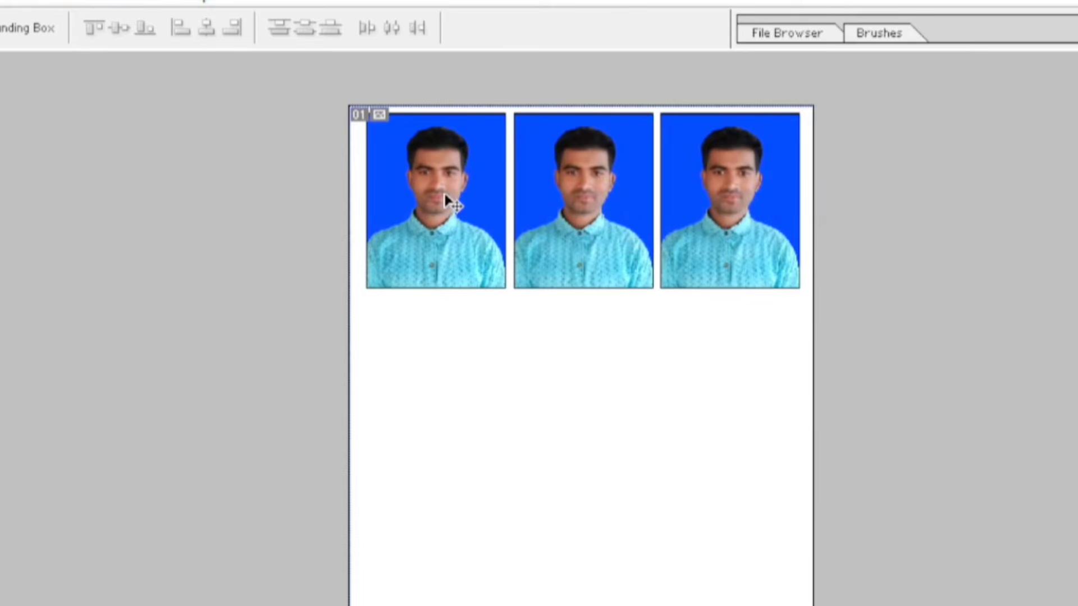
- Merge the three portrait layers into one row layer and duplicate it twice downward to form a 3 × 3 grid
{"action": "left_click", "coordinate": [683, 211]}
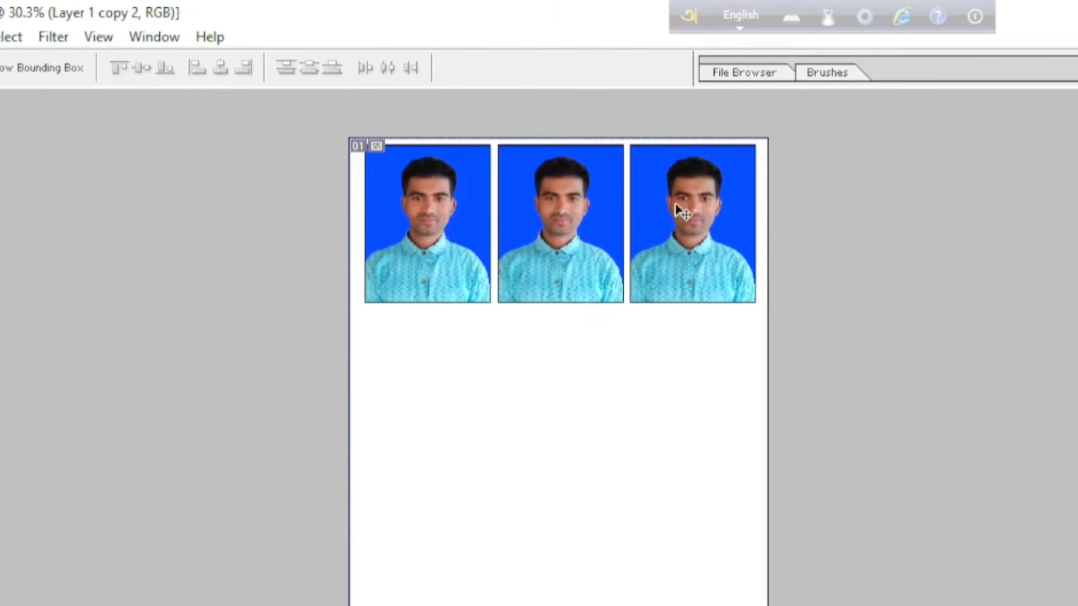
{"action": "right_click", "coordinate": [676, 206]}
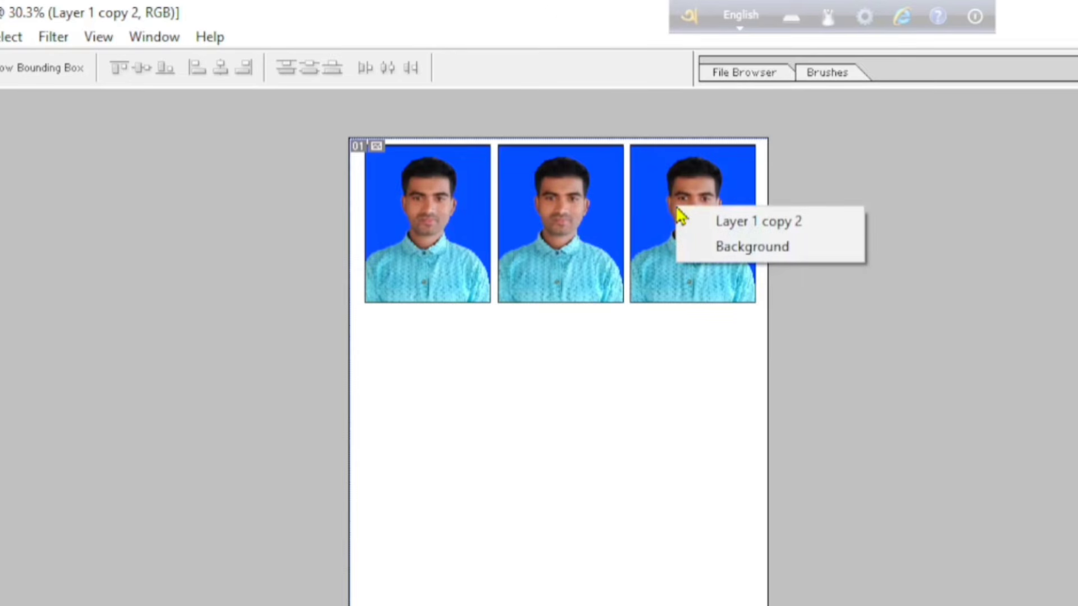
{"action": "left_click", "coordinate": [740, 225]}
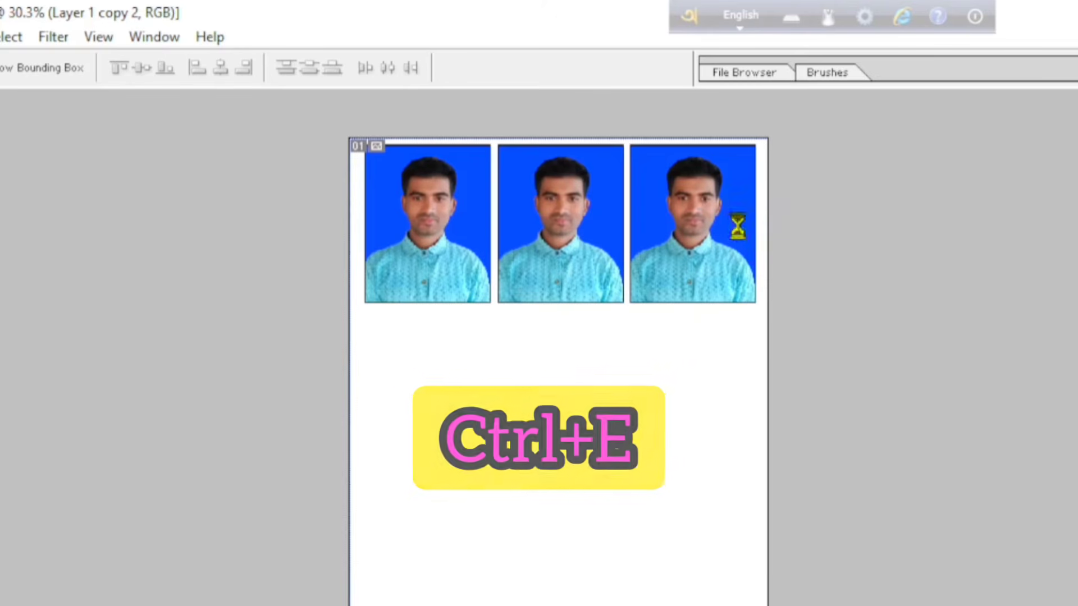
{"action": "key", "text": "ctrl+e"}
{"action": "key", "text": "ctrl+e"}
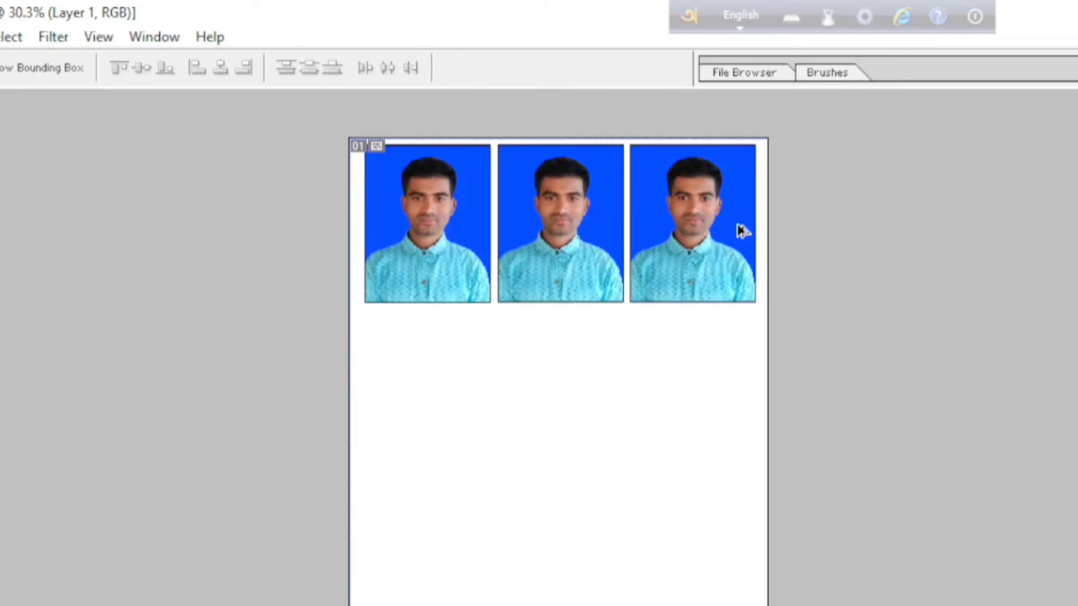
{"action": "left_click_drag", "start_coordinate": [741, 231], "coordinate": [721, 394]}
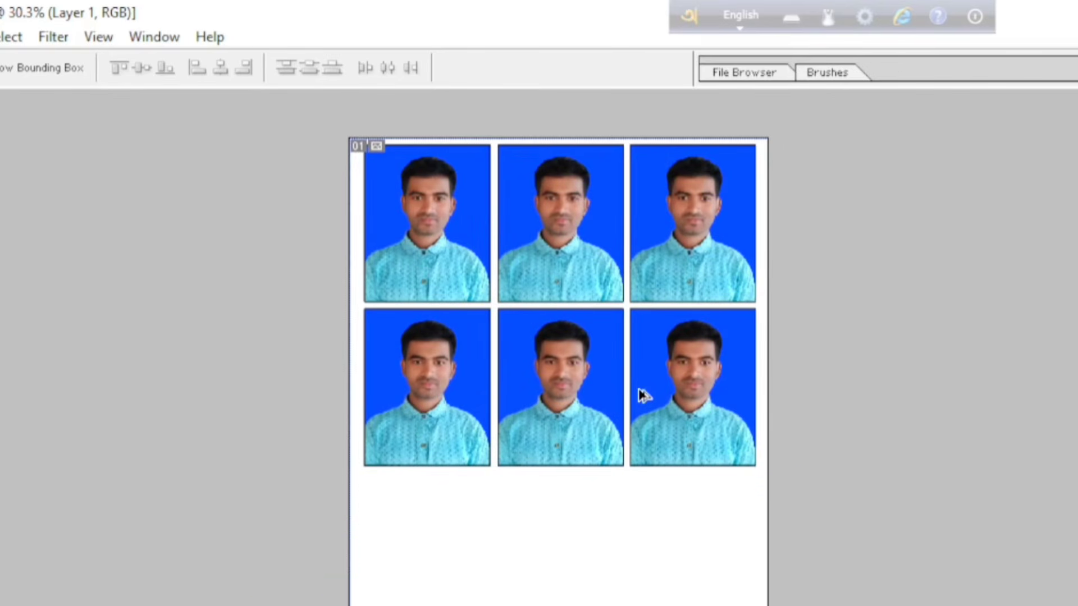
{"action": "left_click_drag", "start_coordinate": [640, 407], "coordinate": [642, 556]}
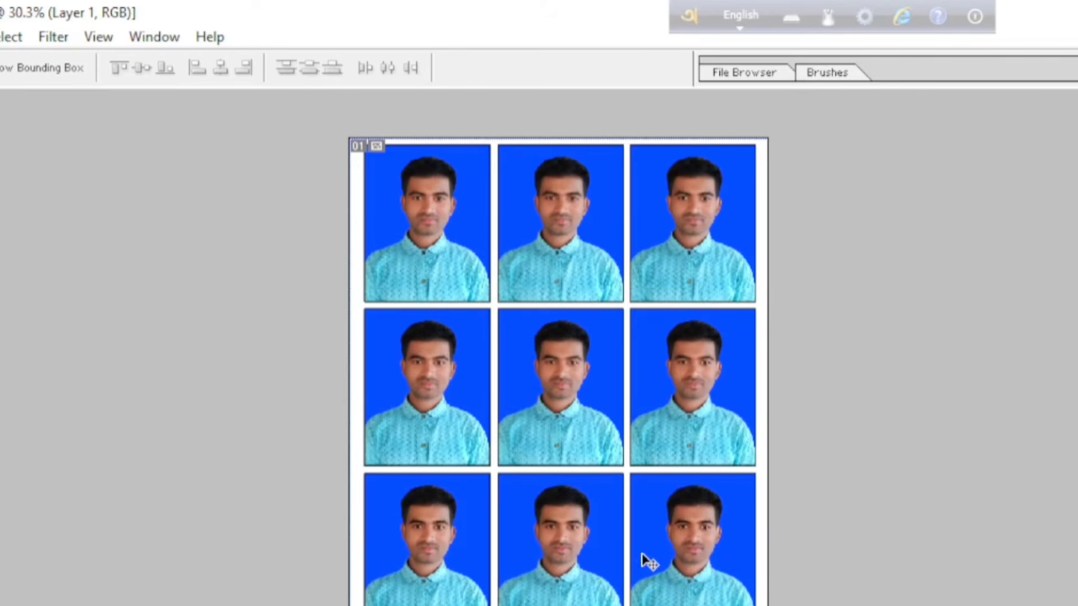
- Merge the layers of the three portrait rows into a single layer, starting from the lowest row
{"action": "right_click", "coordinate": [670, 571]}
{"action": "left_click", "coordinate": [692, 587]}
{"action": "key", "text": "alt+Up"}
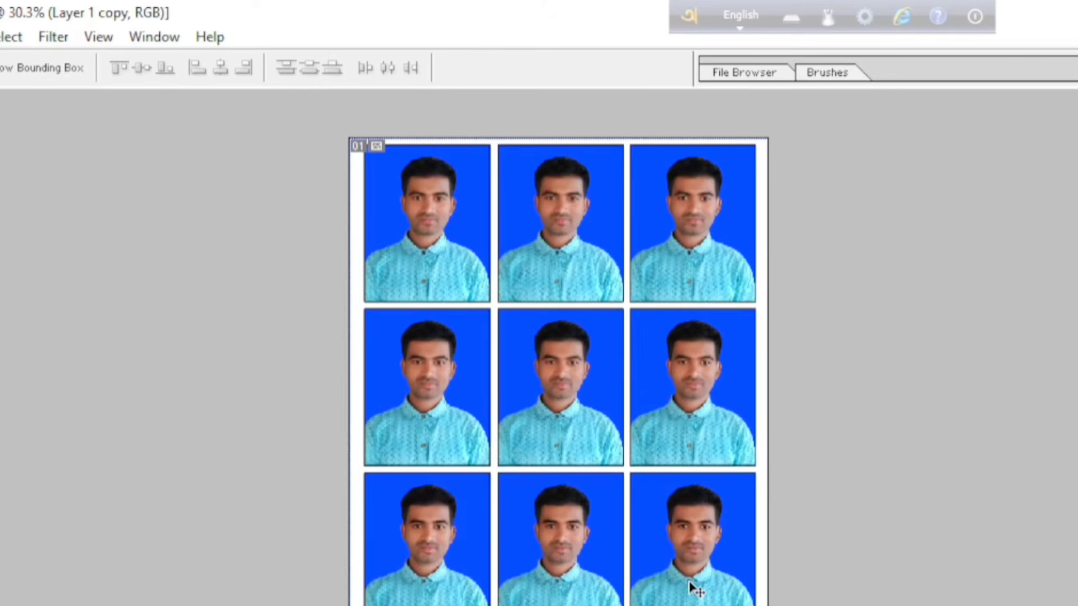
{"action": "key", "text": "ctrl+e"}
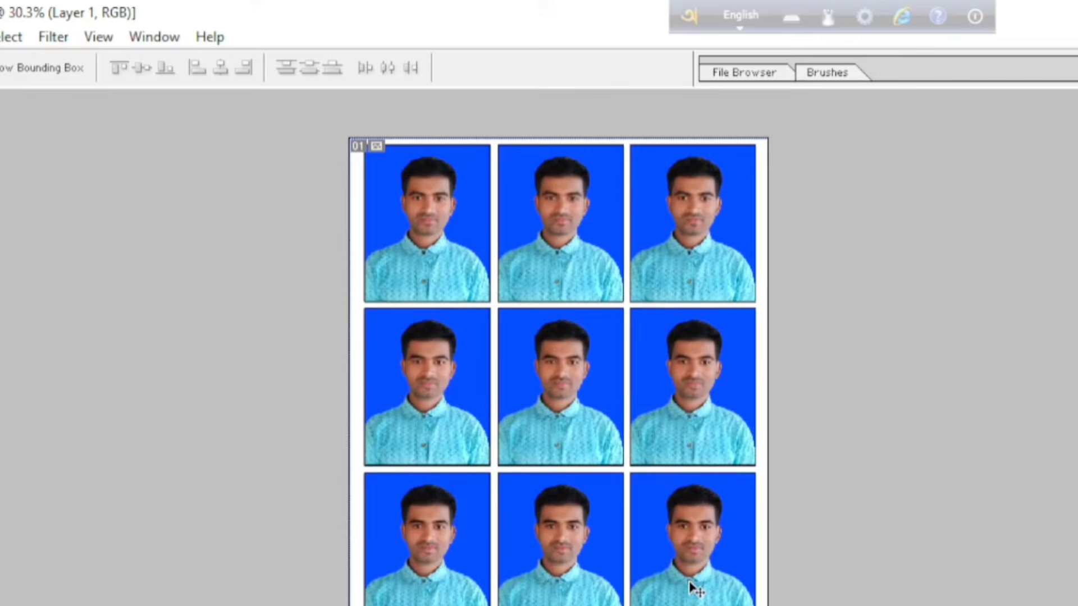
- Nudge the merged portrait grid slightly down and left to even out its margins on the page
{"action": "key", "text": "Down"}
{"action": "key", "text": "Down"}
{"action": "key", "text": "Down"}
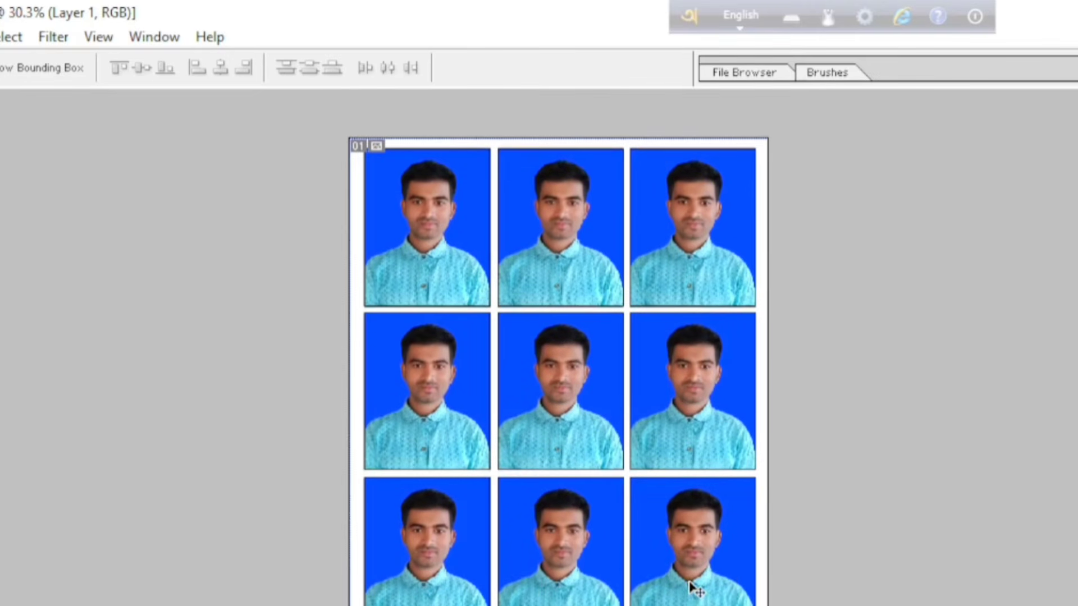
{"action": "key", "text": "Left"}
{"action": "key", "text": "Left"}
{"action": "key", "text": "Down"}
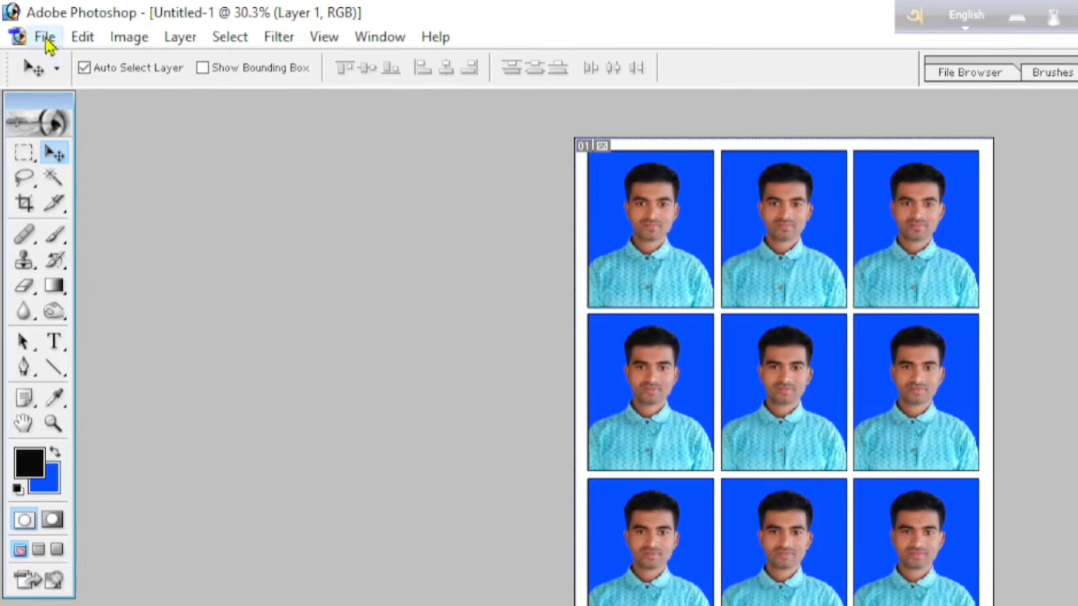
- Start printing the page and select EPSON L3210 Series as the printer
{"action": "left_click", "coordinate": [45, 37]}
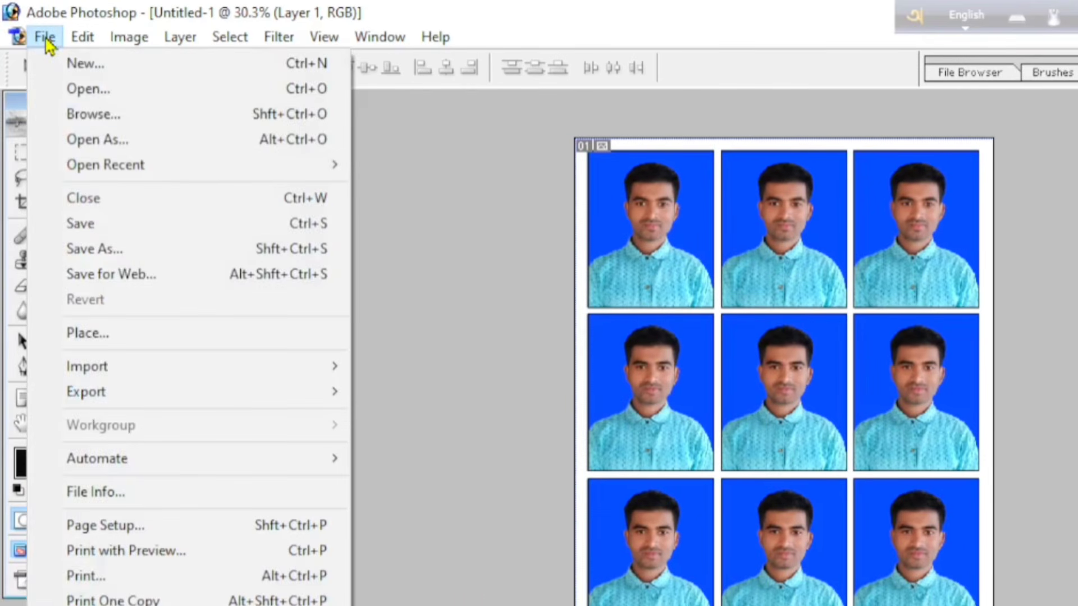
{"action": "left_click", "coordinate": [92, 584]}
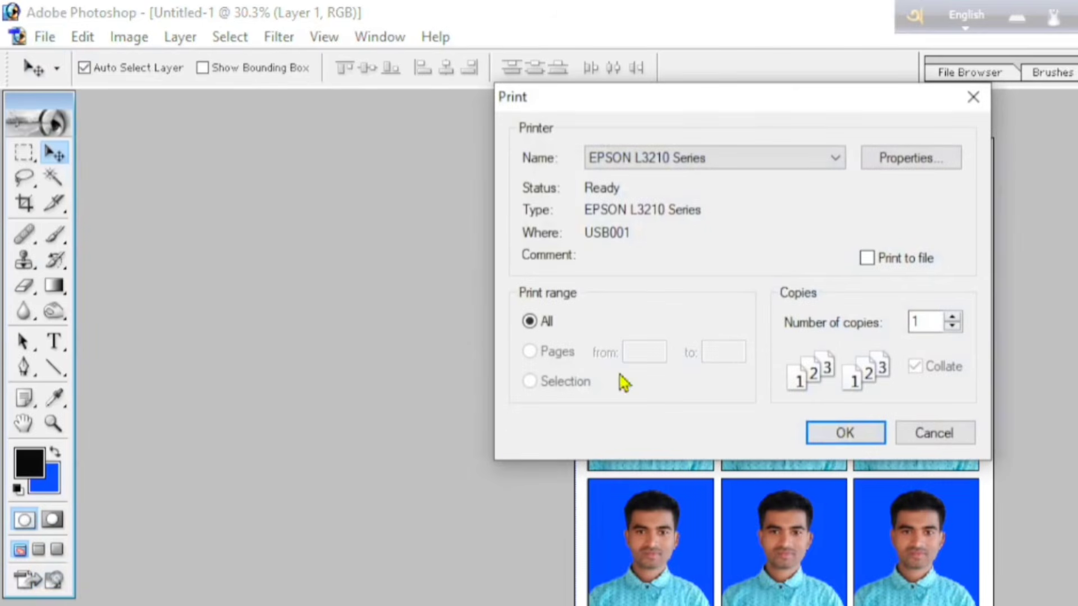
{"action": "left_click_drag", "start_coordinate": [713, 106], "coordinate": [554, 139]}
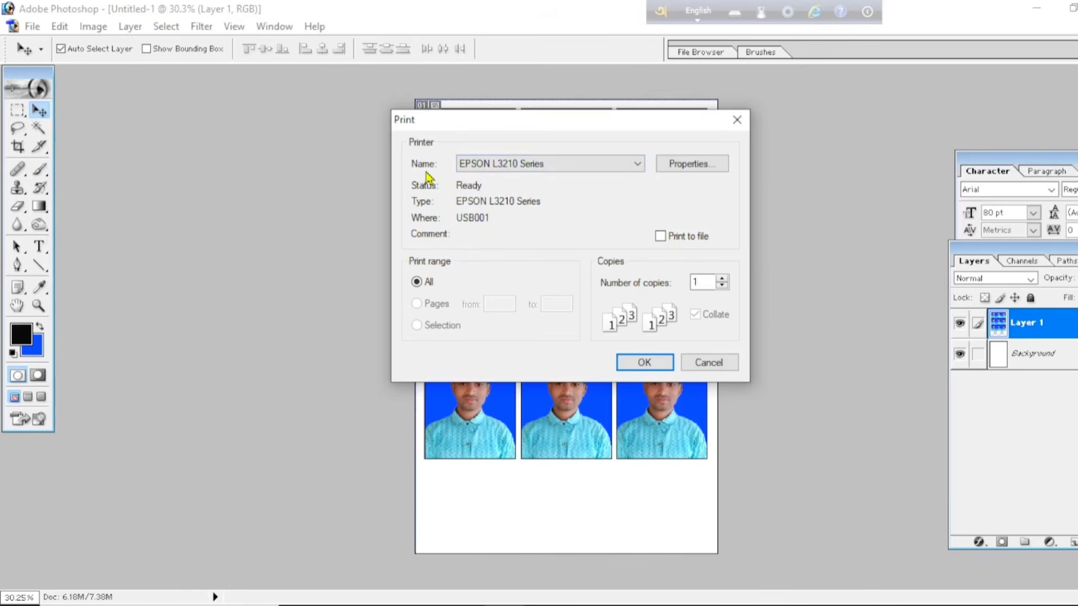
{"action": "left_click", "coordinate": [507, 167]}
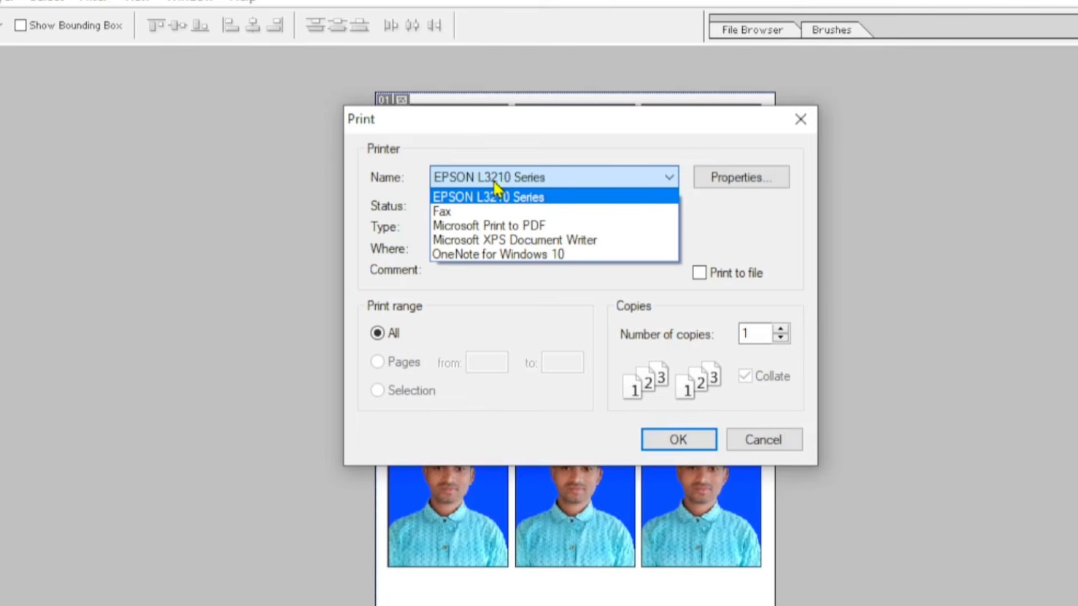
{"action": "left_click", "coordinate": [506, 199]}
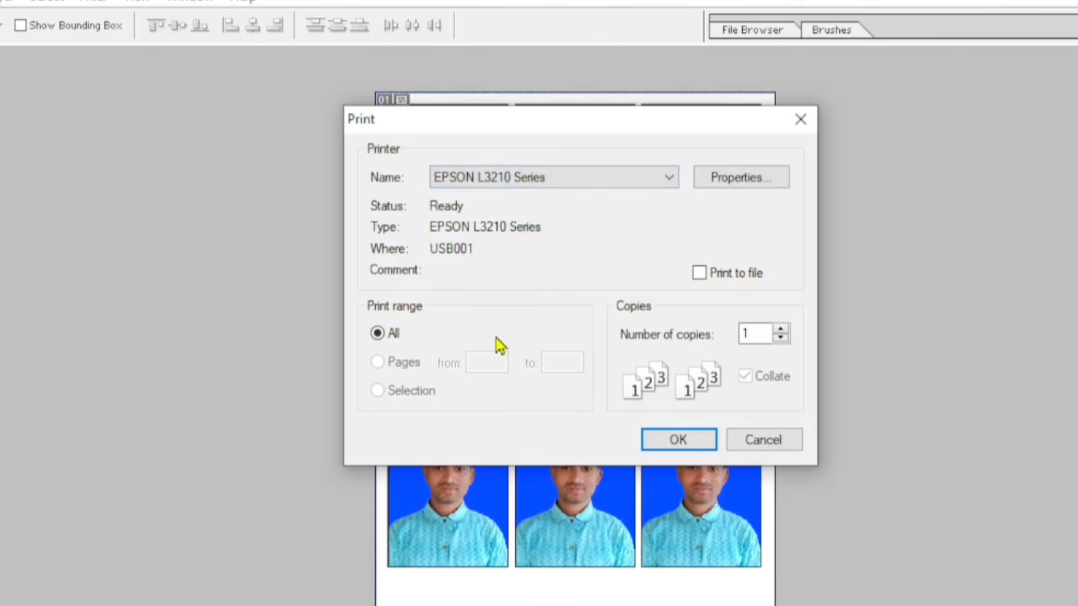
- In the printer properties, set the document size to 10 x 15 cm (4 x 6 in) and the paper type to Photo Paper Glossy
{"action": "left_click", "coordinate": [721, 180]}
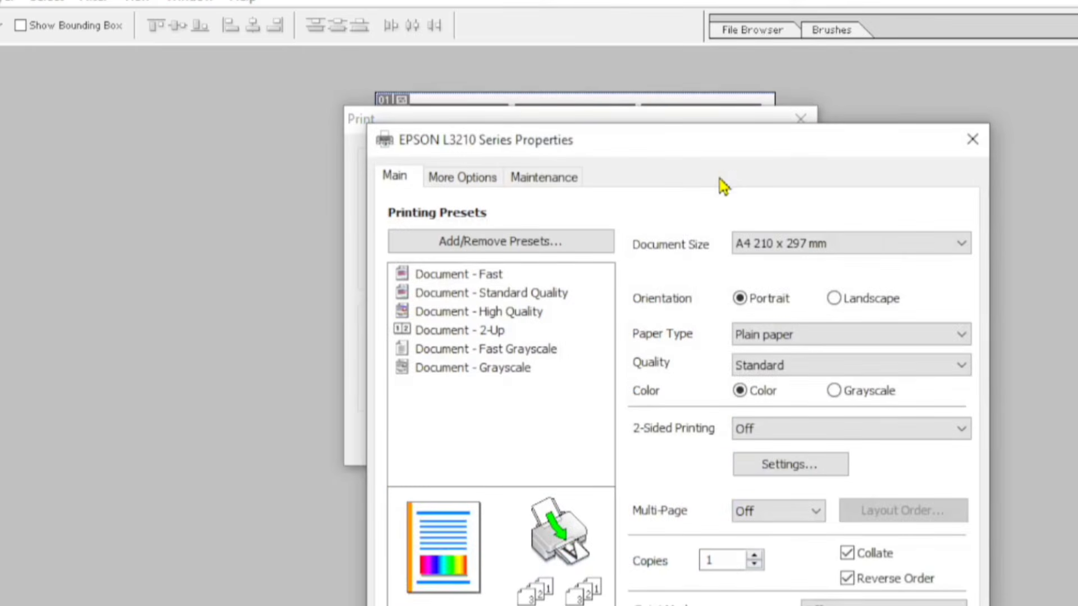
{"action": "left_click_drag", "start_coordinate": [771, 147], "coordinate": [751, 86]}
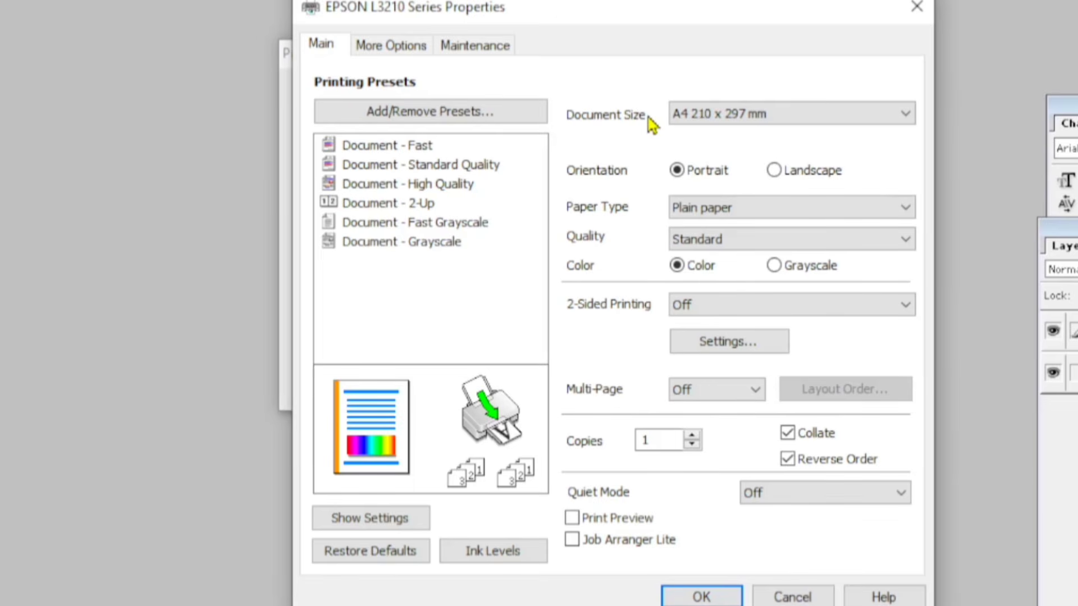
{"action": "left_click", "coordinate": [714, 121]}
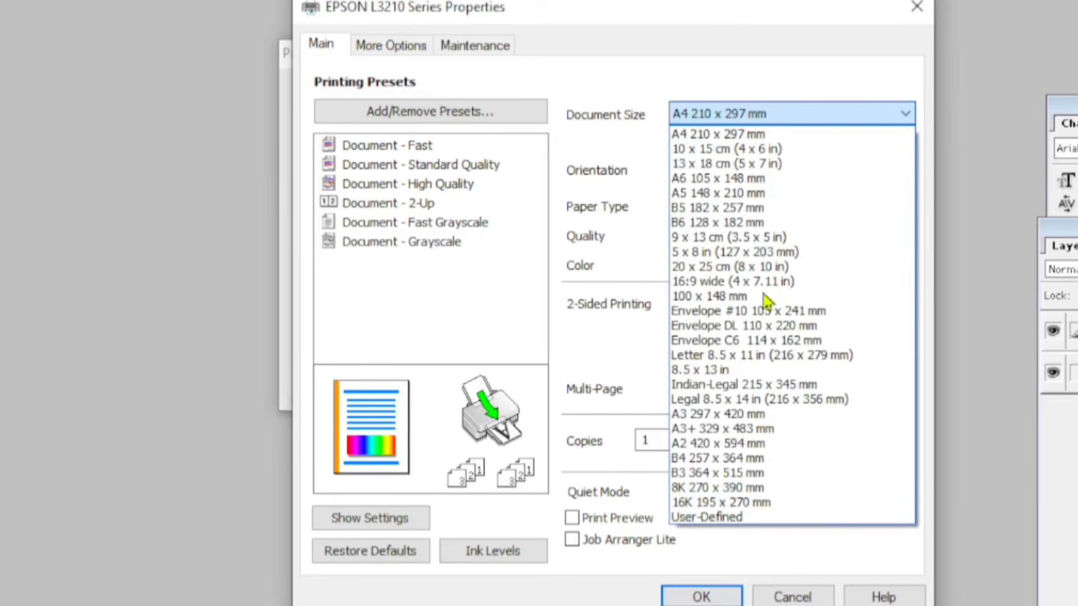
{"action": "left_click", "coordinate": [739, 151]}
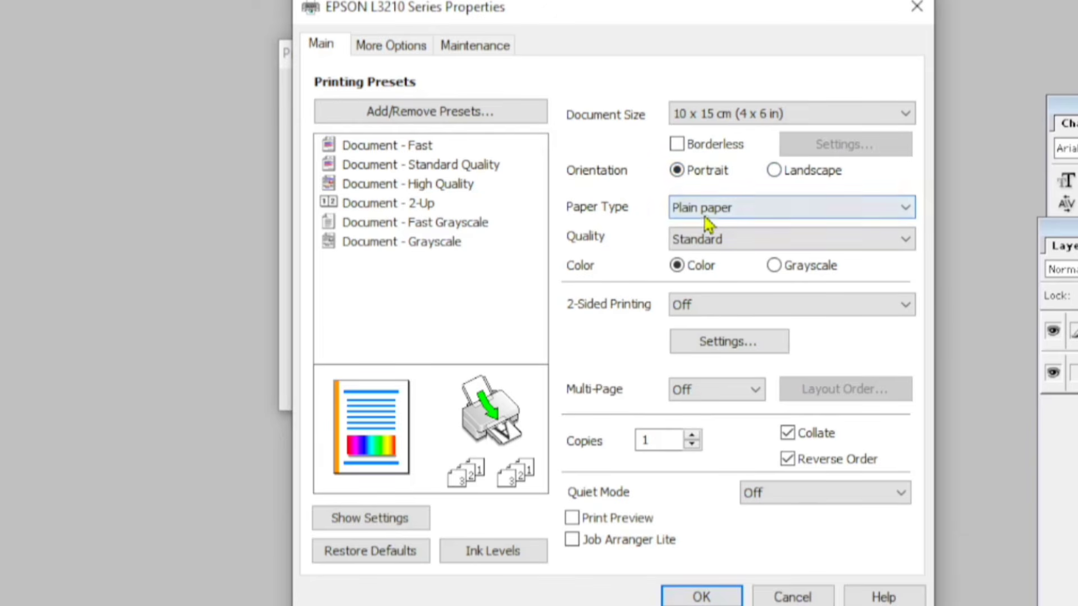
{"action": "left_click", "coordinate": [728, 212]}
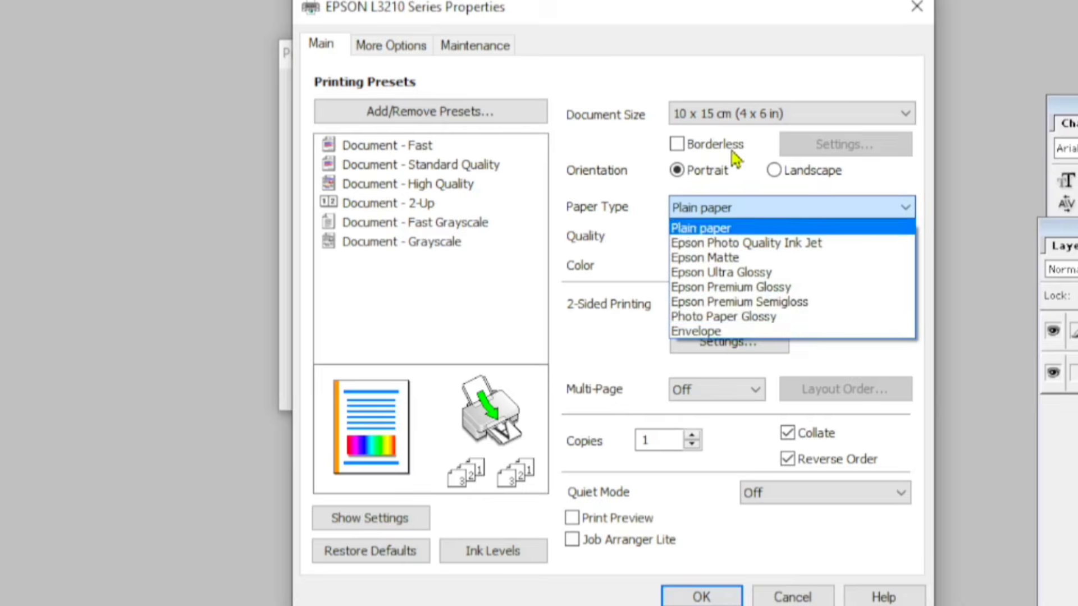
{"action": "left_click", "coordinate": [738, 325]}
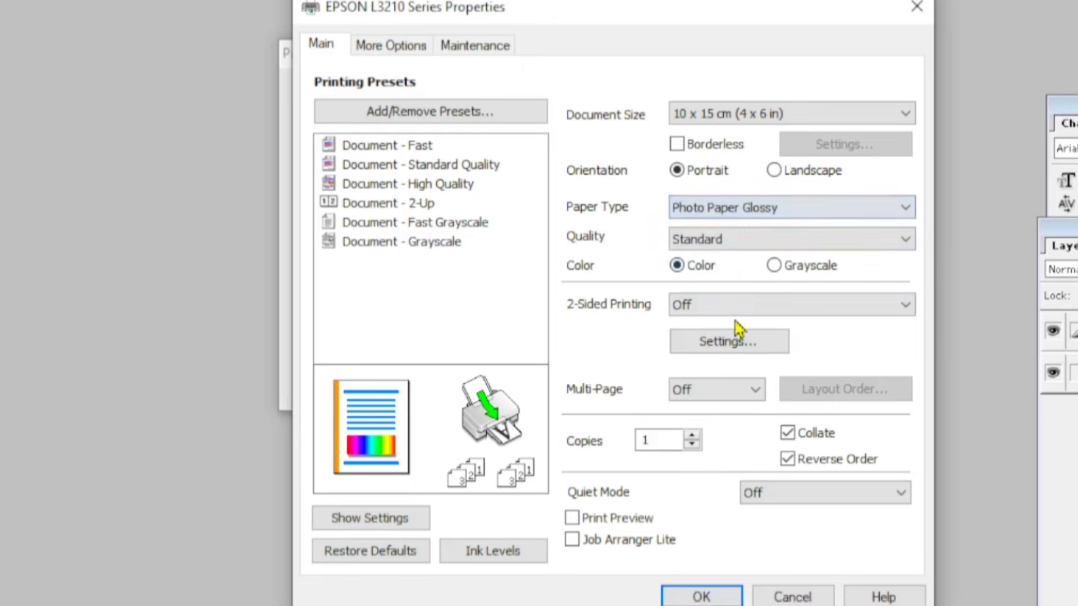
{"action": "left_click", "coordinate": [742, 211]}
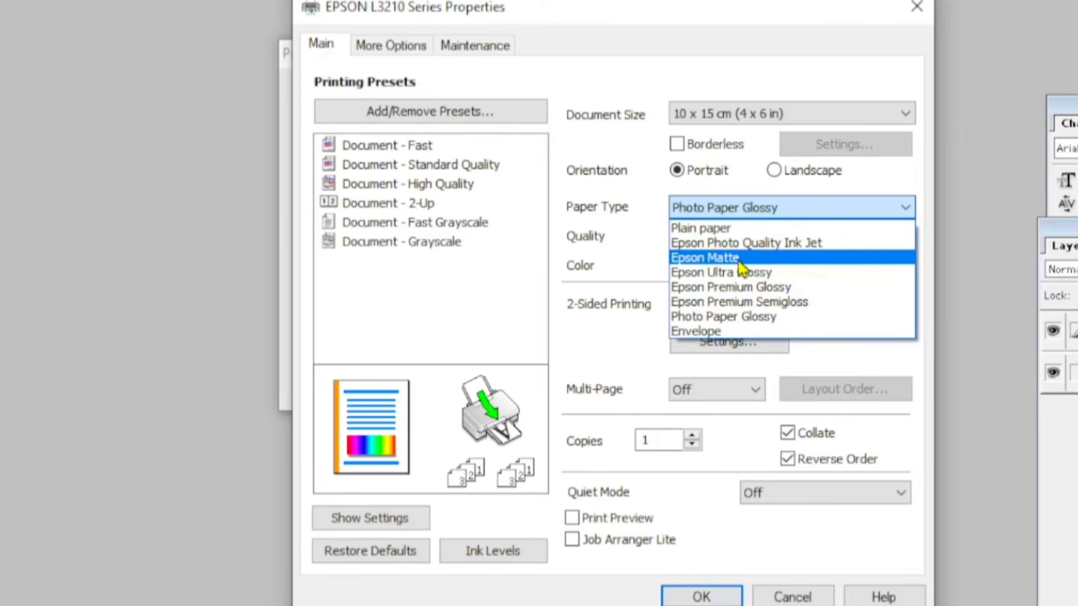
{"action": "left_click", "coordinate": [747, 319]}
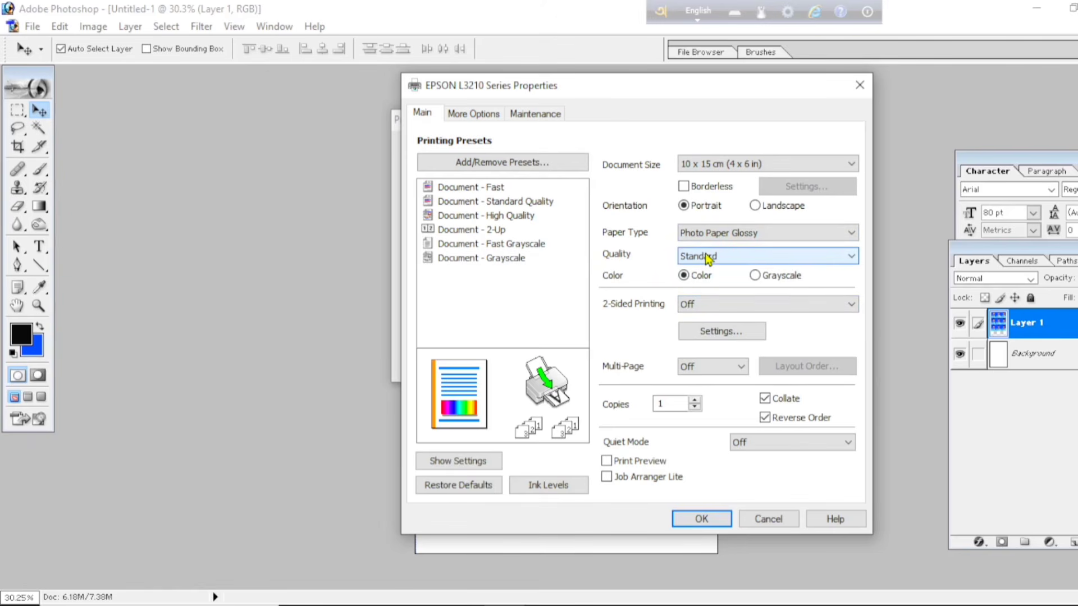
- Set the print quality to High, accept the printer properties and move the Print dialog clear of the portrait grid
{"action": "left_click", "coordinate": [707, 256]}
{"action": "left_click", "coordinate": [621, 262]}
{"action": "left_click", "coordinate": [712, 260]}
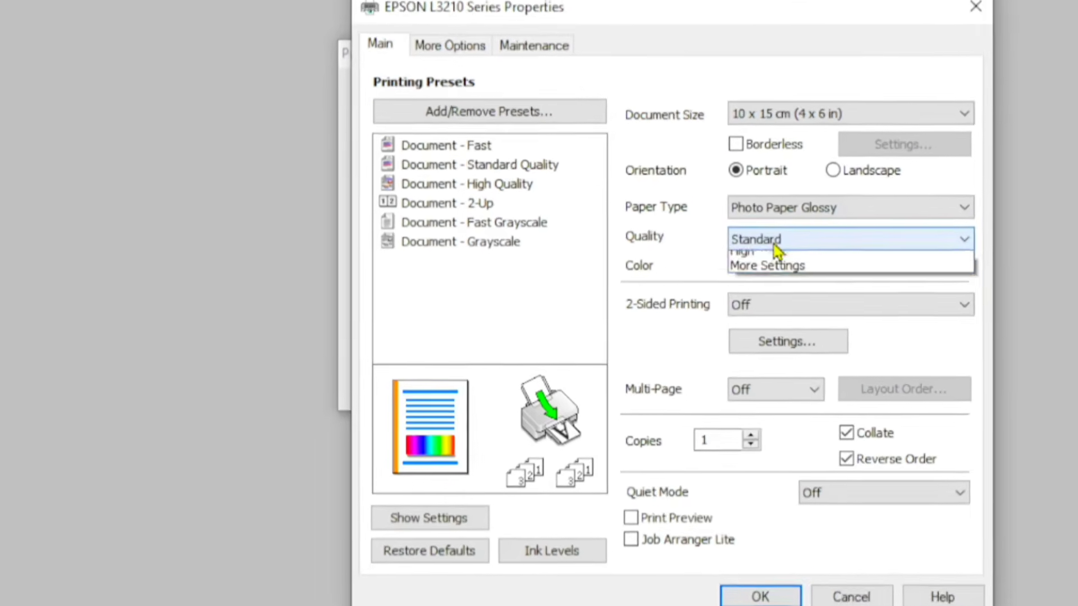
{"action": "left_click", "coordinate": [775, 282]}
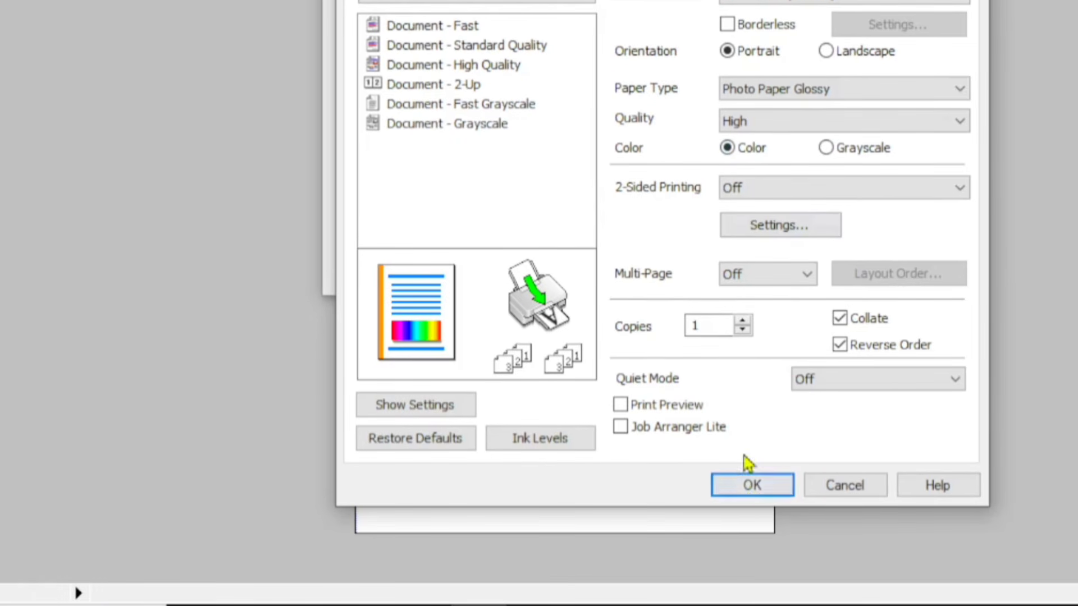
{"action": "left_click", "coordinate": [749, 492]}
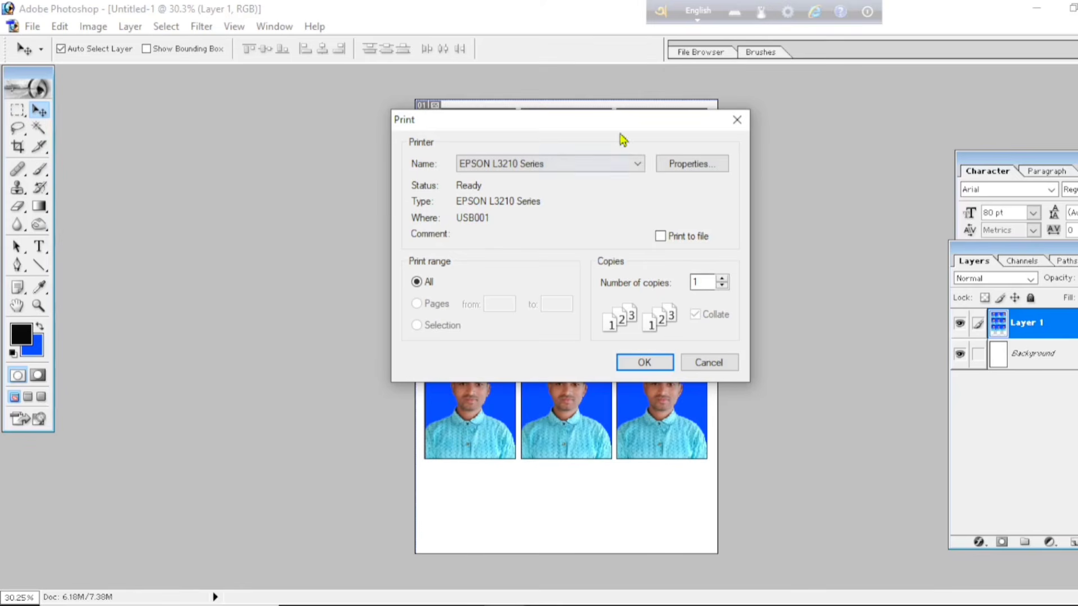
{"action": "left_click_drag", "start_coordinate": [623, 115], "coordinate": [639, 91]}
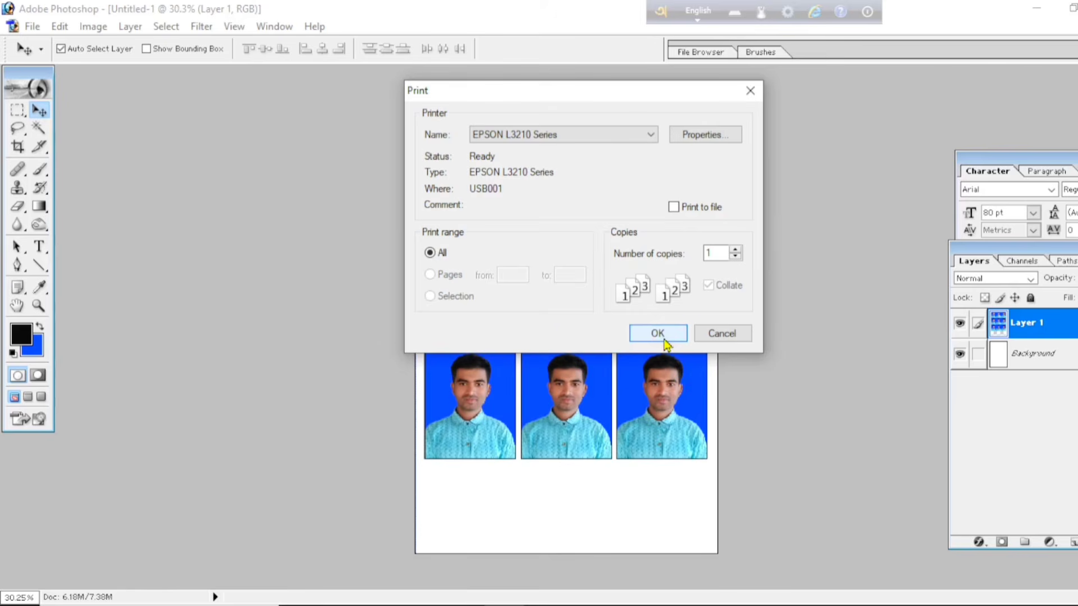
{"action": "left_click_drag", "start_coordinate": [632, 96], "coordinate": [281, 99]}
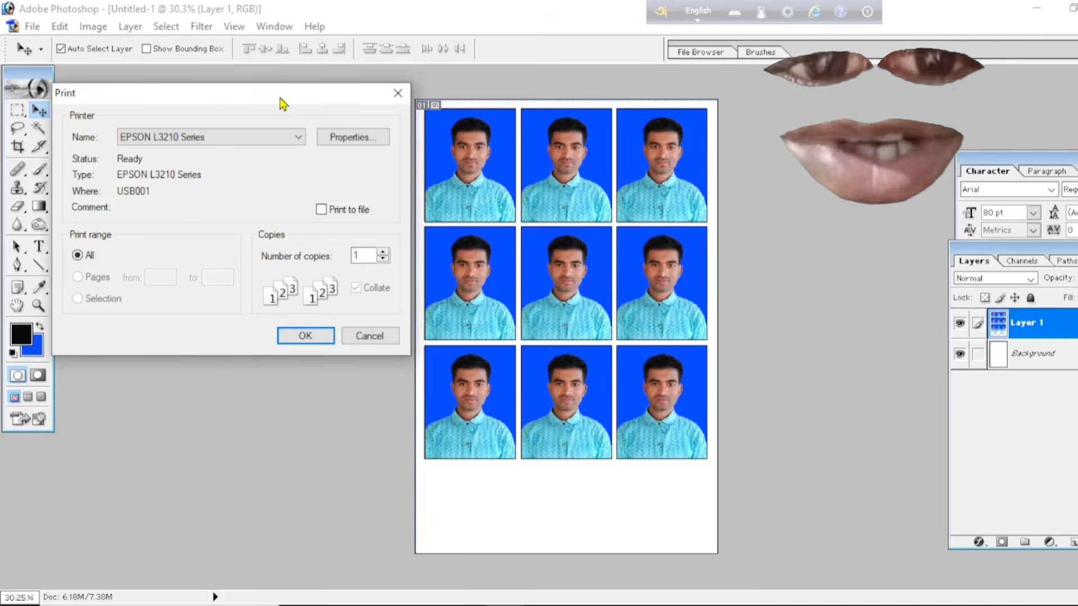